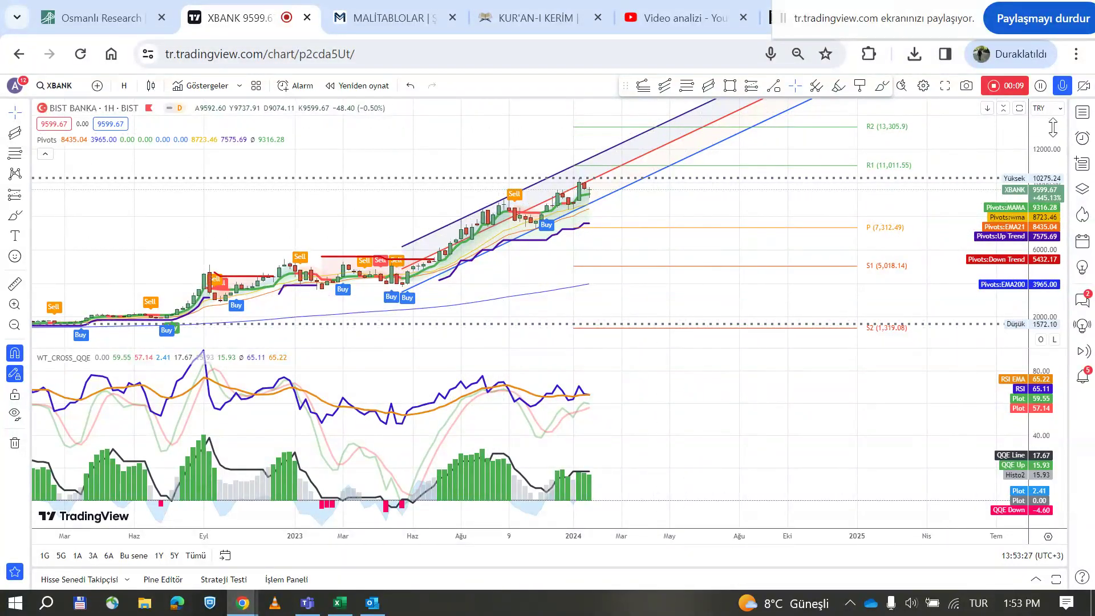
- Switch to the Excel valuation workbook and read the comment on the Duran Varlıklarının Özsermayesine Oranı header in the Yıllık-Hesap sheet
click(1082, 113)
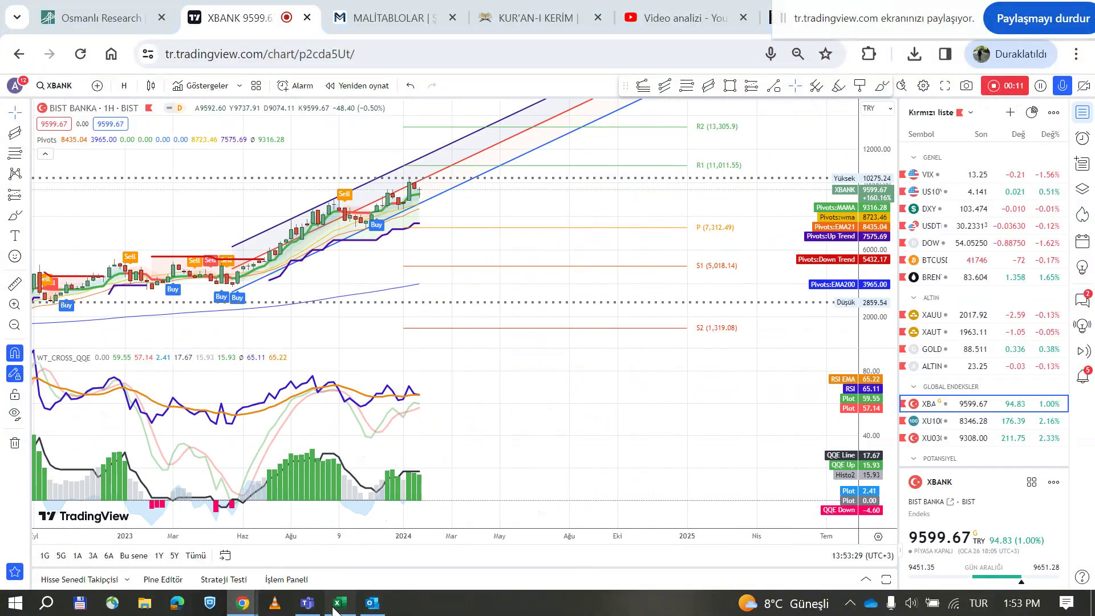
click(340, 602)
scroll(643, 316, up, 2)
scroll(642, 316, up, 4)
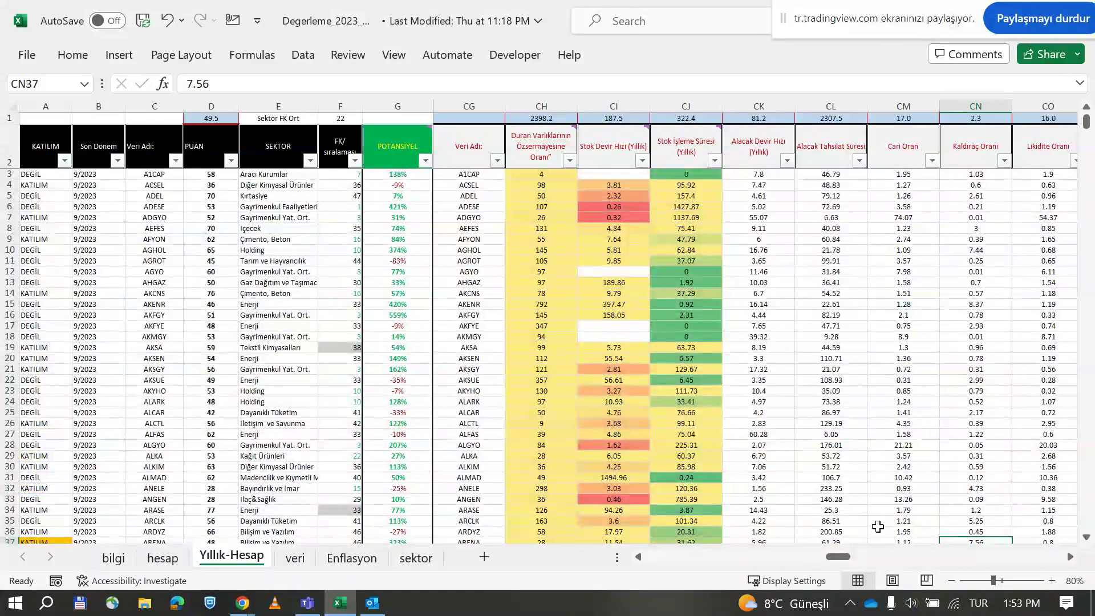
mouse_move(837, 565)
mouse_down()
mouse_move(561, 584)
mouse_move(635, 589)
mouse_move(648, 559)
mouse_move(664, 559)
mouse_move(833, 591)
mouse_move(836, 558)
mouse_up()
mouse_move(567, 135)
click(685, 152)
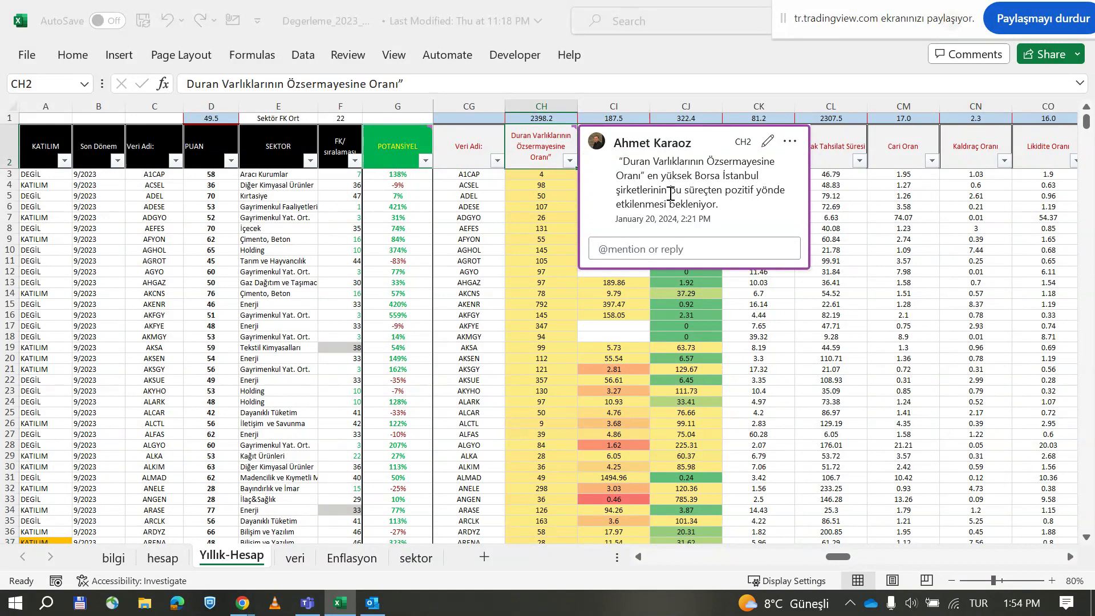
click(541, 295)
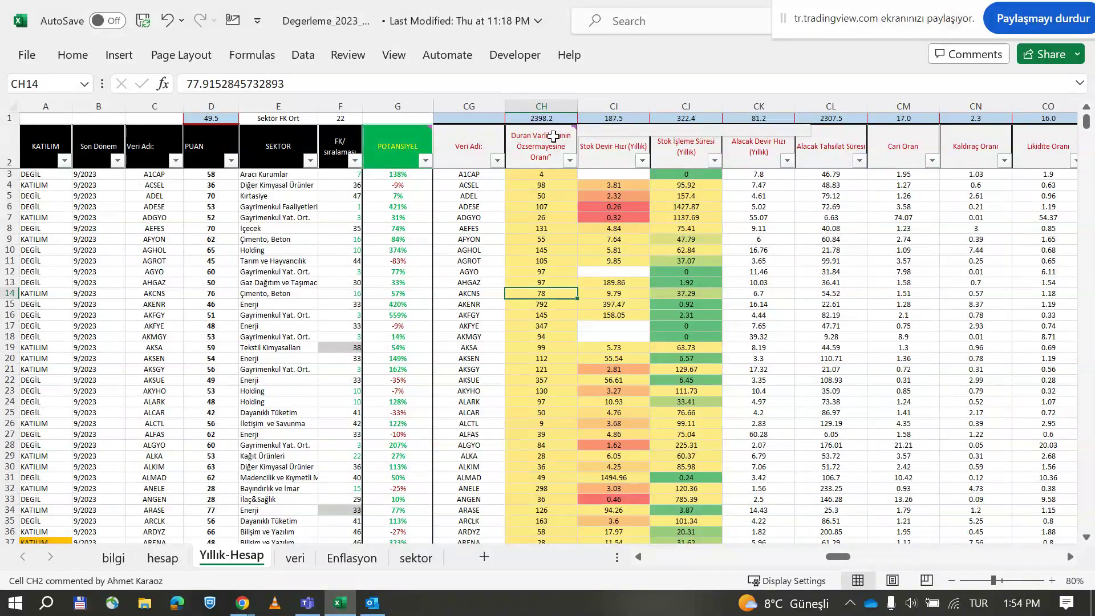
mouse_move(550, 136)
click(533, 220)
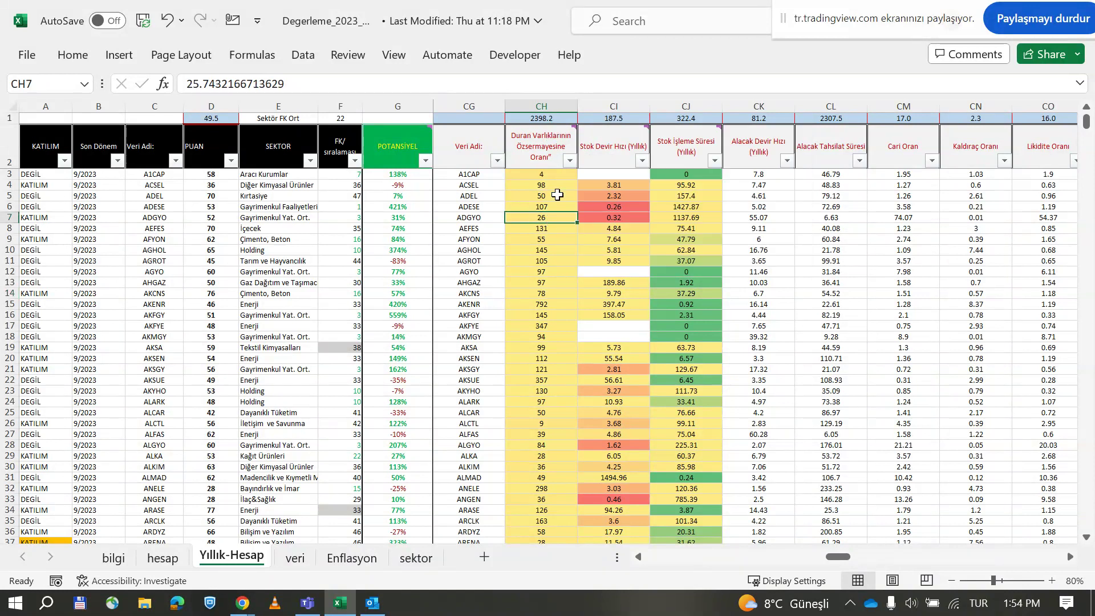
- Filter the Duran Varlıklarının Özsermayesine Oranı column to values greater than or equal to 70
click(570, 162)
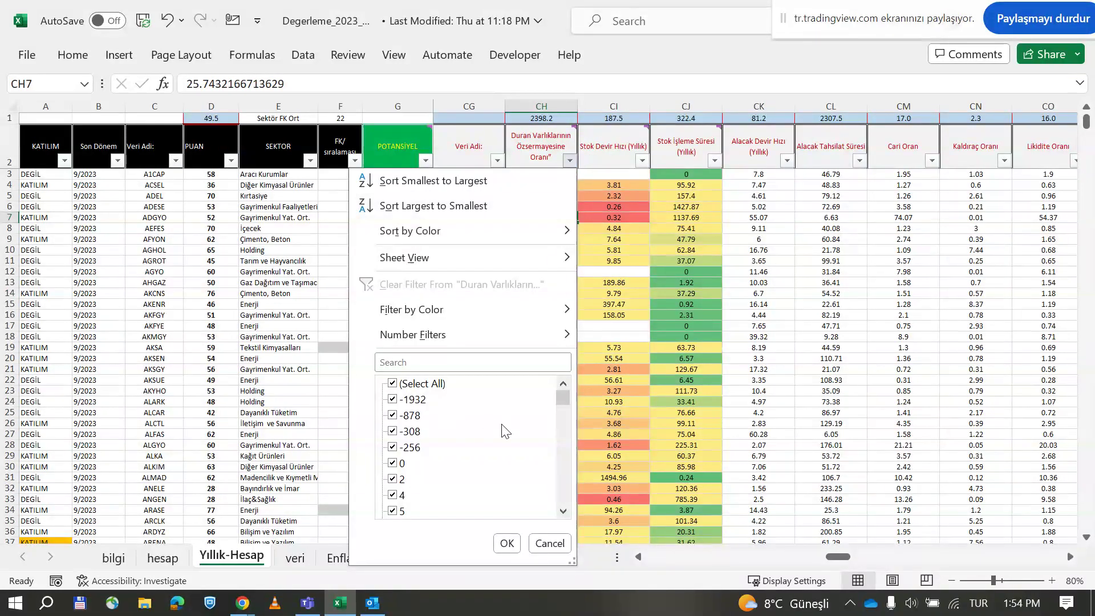
drag(566, 416, 566, 520)
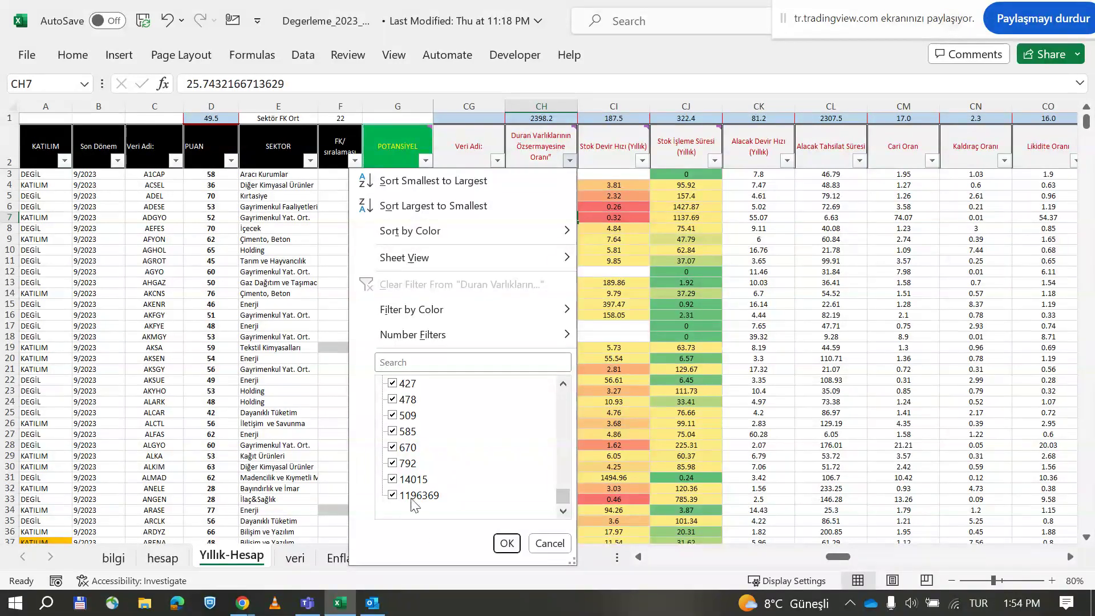
drag(564, 498, 569, 435)
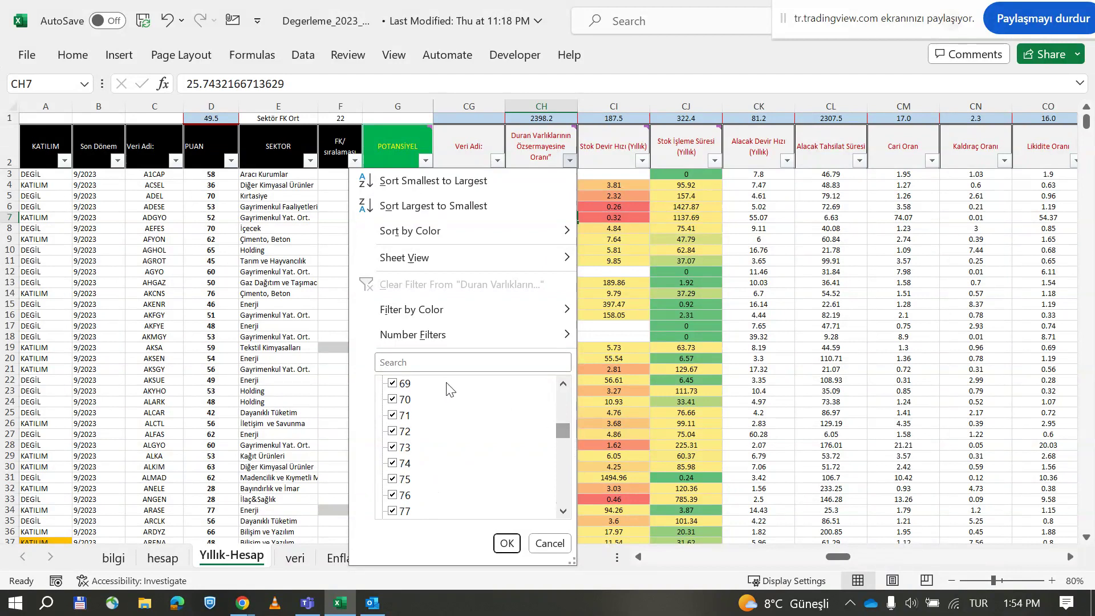
mouse_move(457, 339)
click(659, 393)
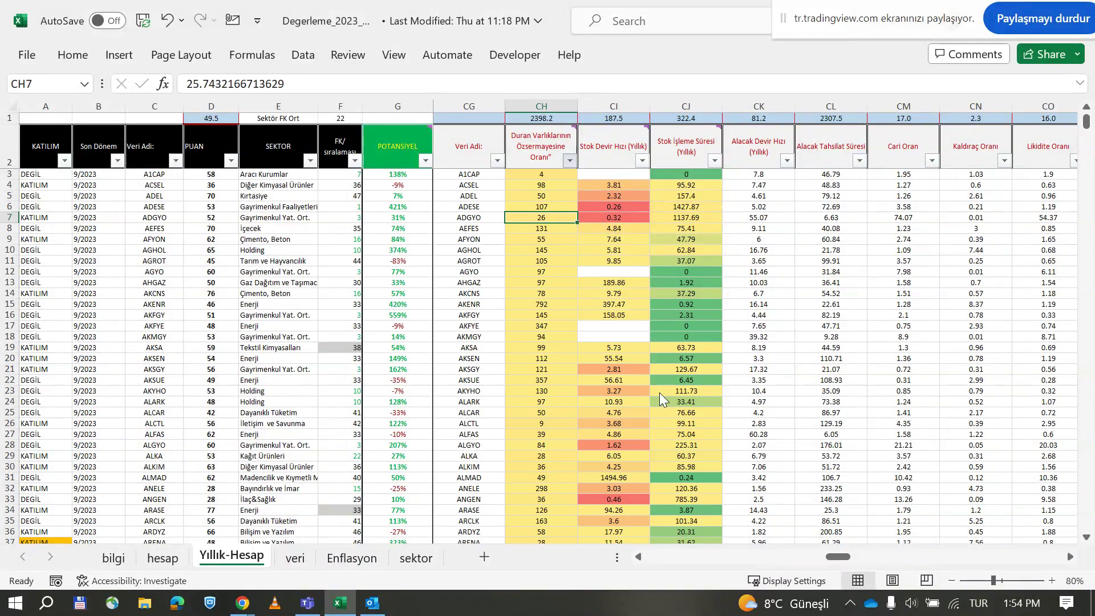
text(70)
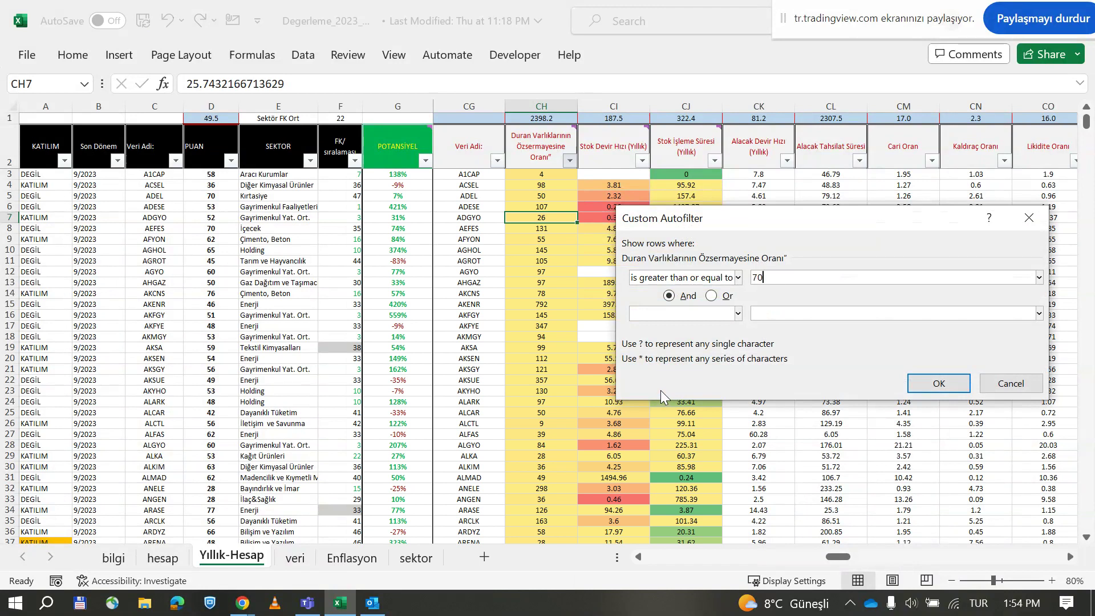
key(Return)
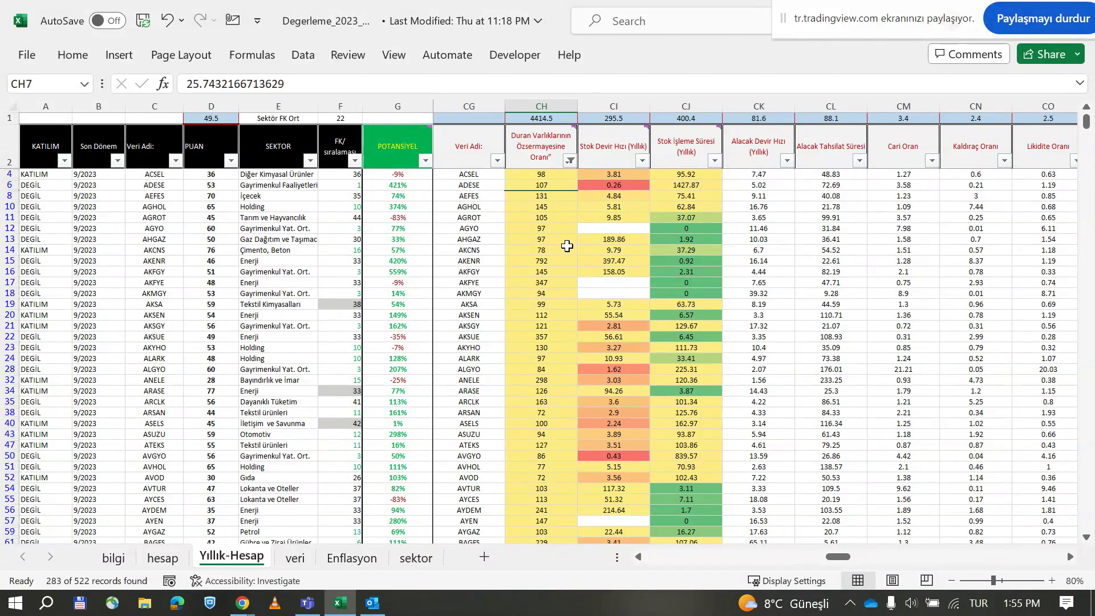
- Check the range of Stok Devir Hızı (Yıllık) values and filter that column to values greater than 40
click(644, 162)
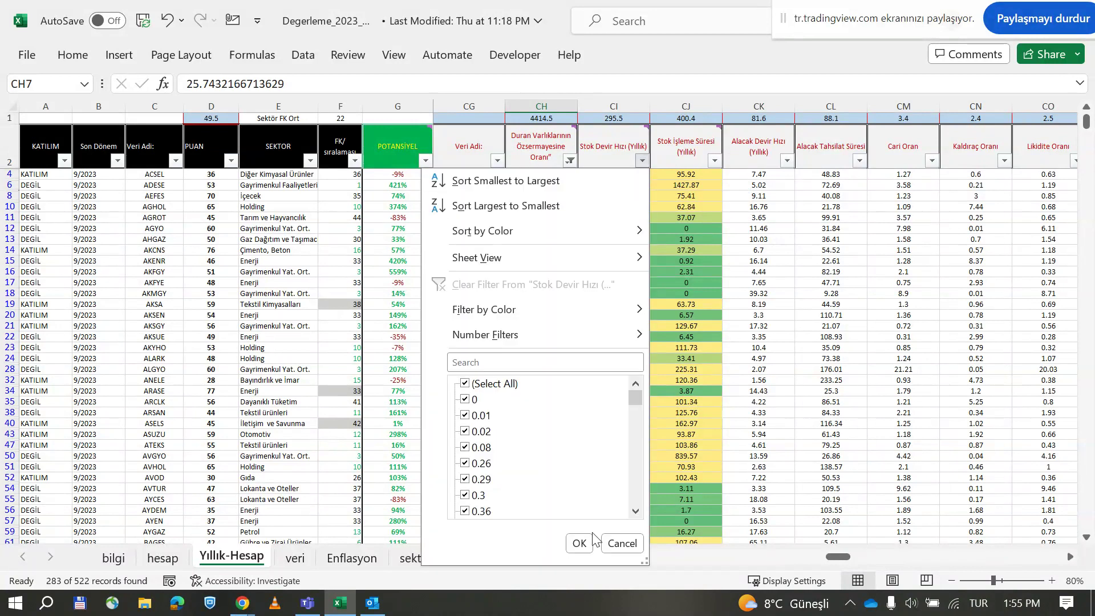
scroll(565, 470, down, 5)
scroll(565, 470, down, 10)
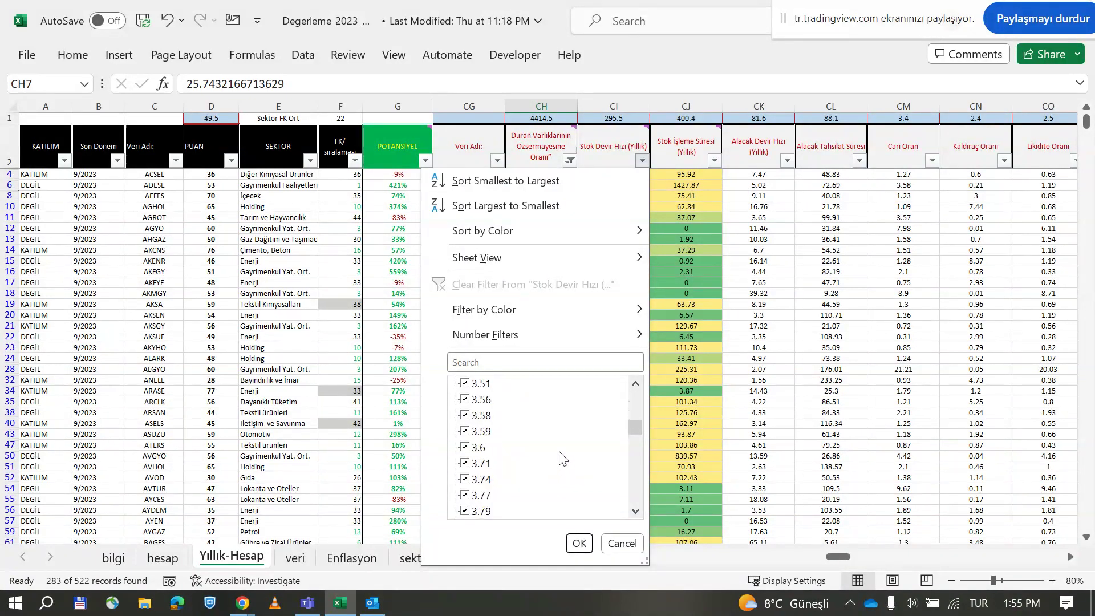
scroll(561, 459, down, 15)
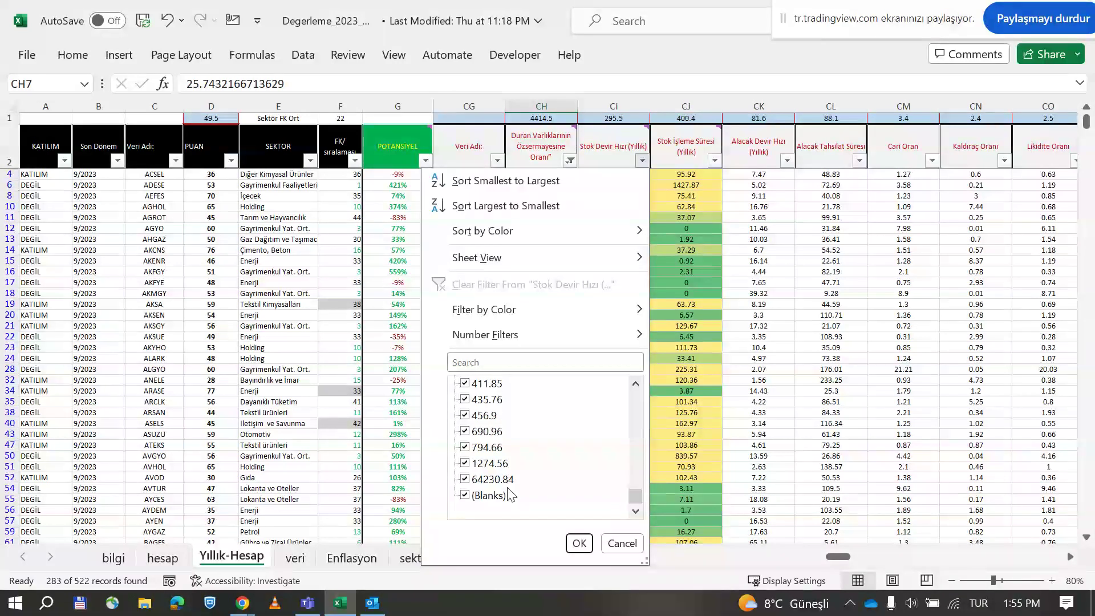
scroll(529, 488, up, 12)
scroll(532, 477, up, 4)
scroll(532, 476, down, 4)
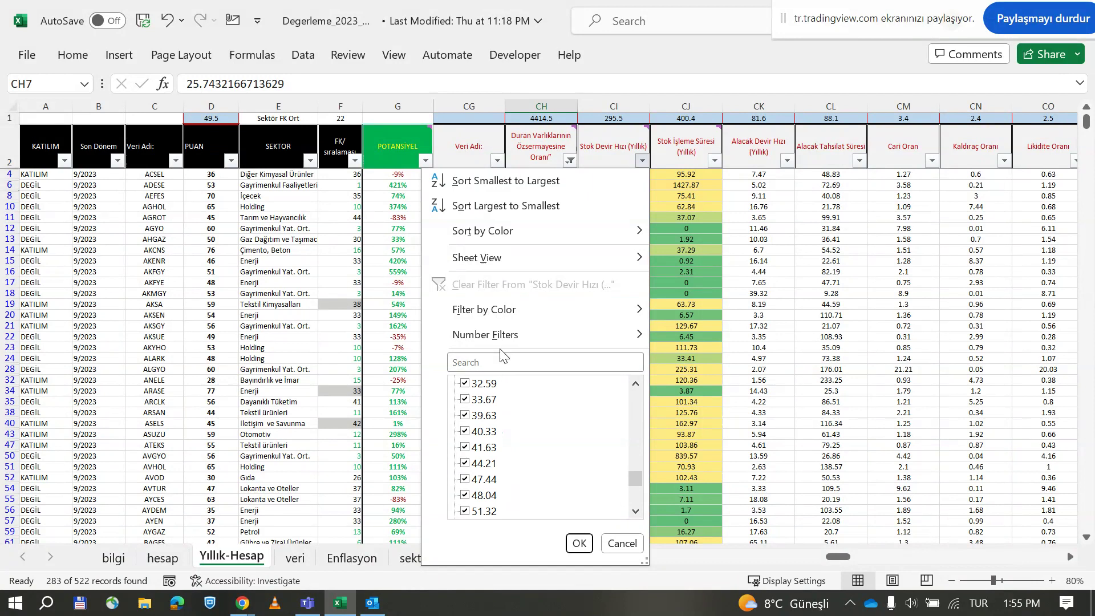
mouse_move(514, 335)
click(710, 371)
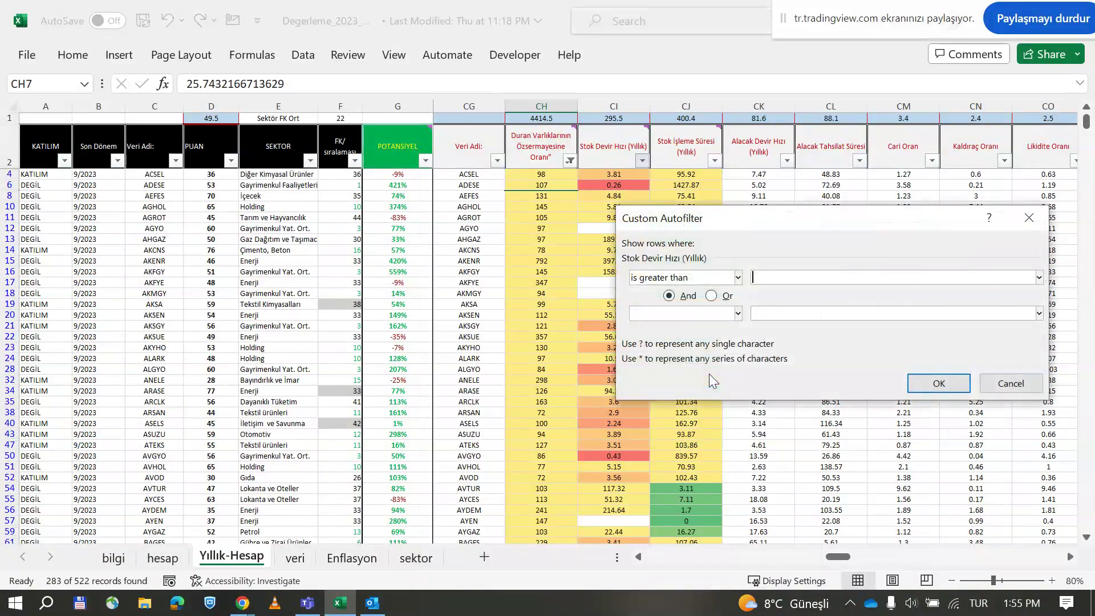
text(40)
key(Return)
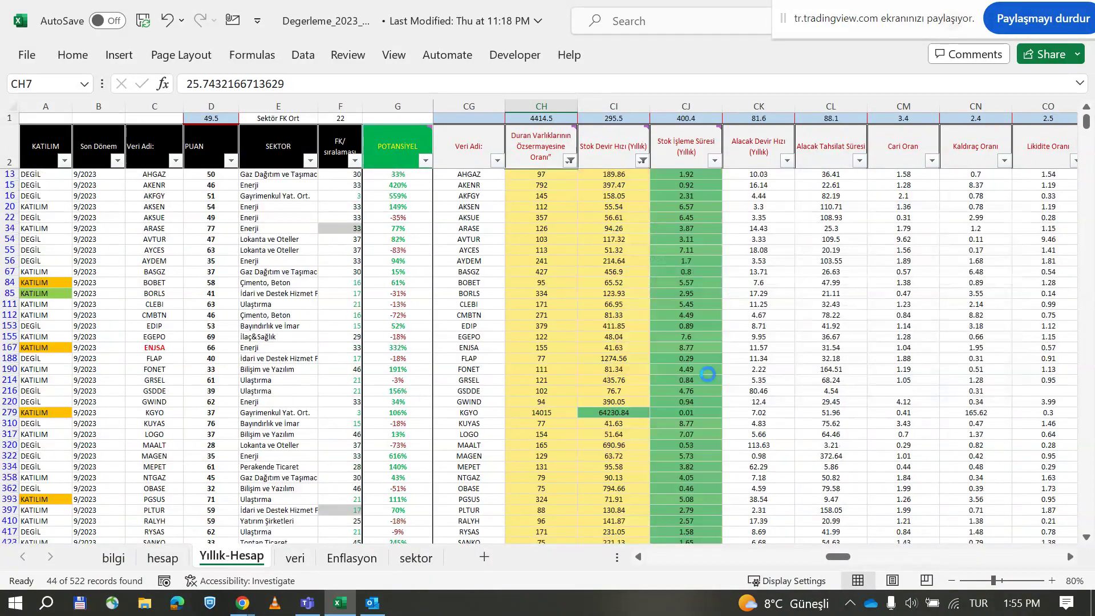
- Examine the filtered companies and the available filter values of the Stok İşleme Süresi (Yıllık) column
scroll(704, 396, down, 7)
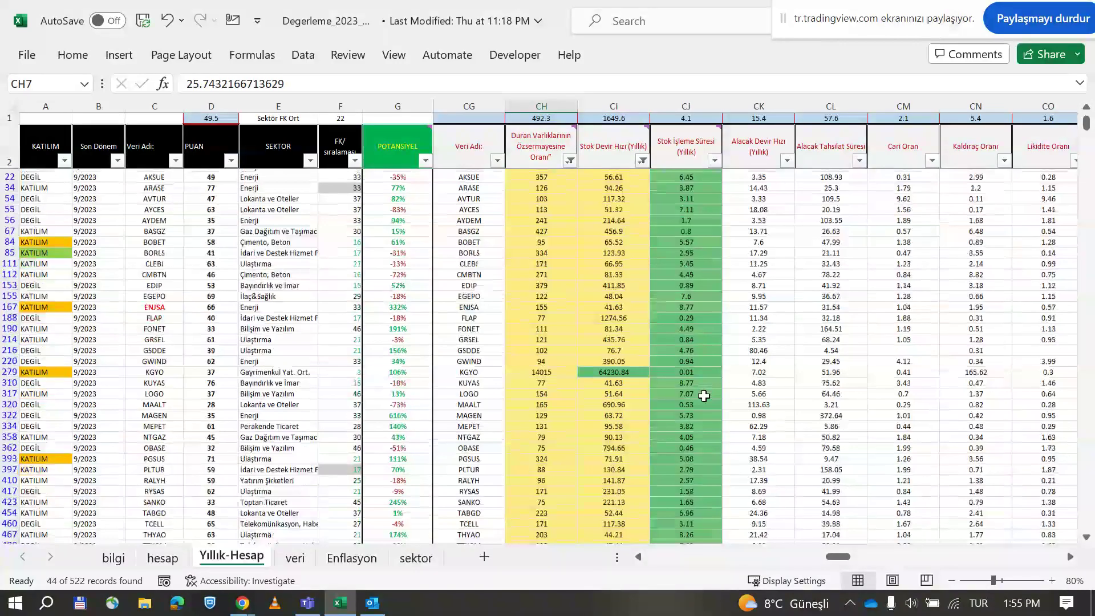
scroll(704, 396, up, 7)
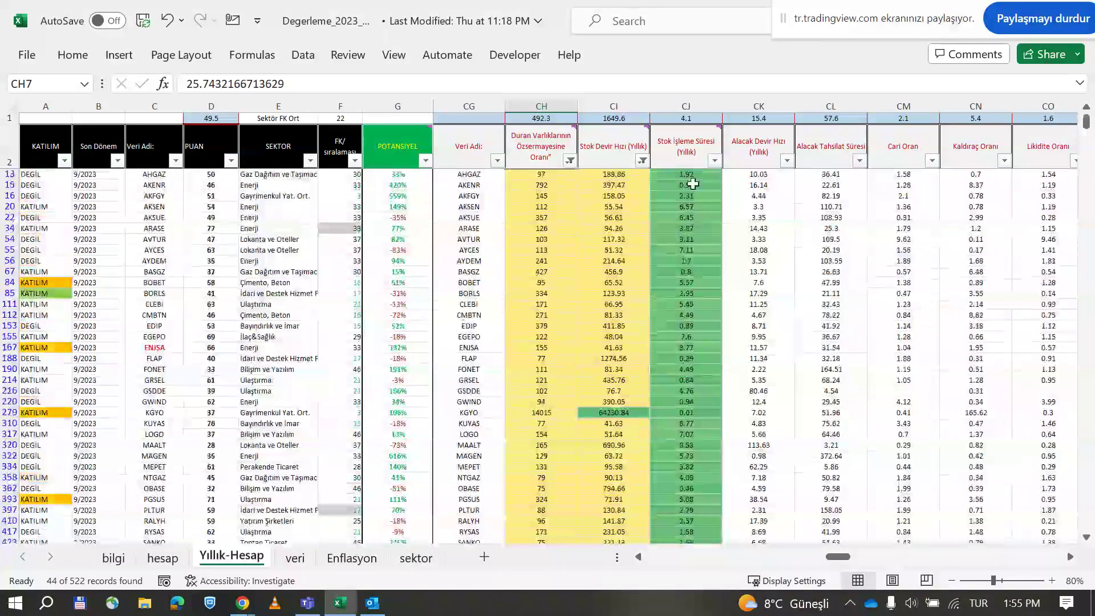
click(715, 161)
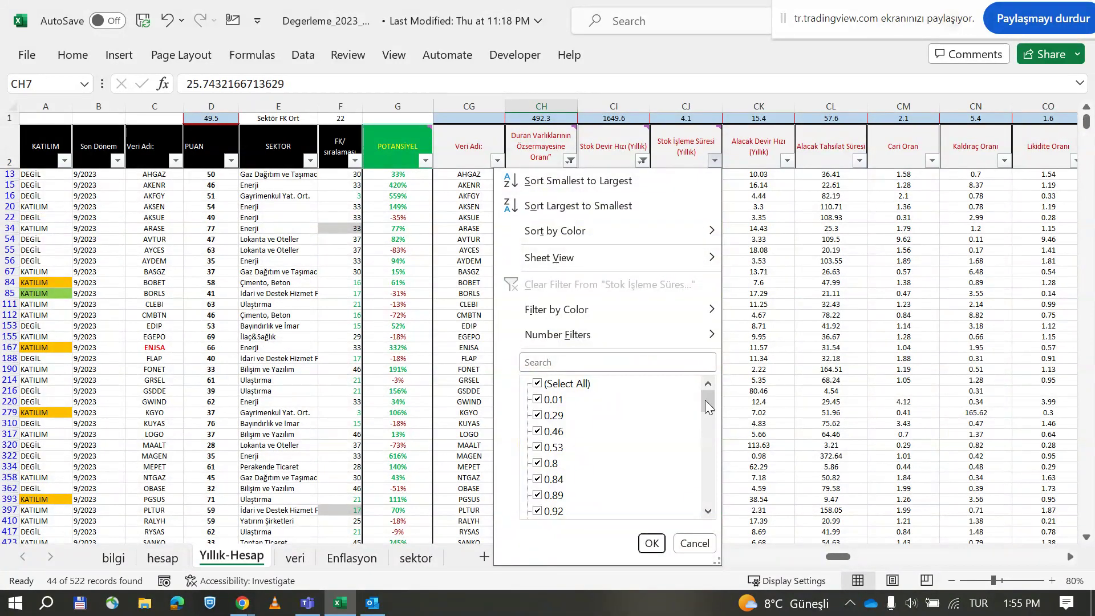
drag(707, 400, 860, 286)
click(921, 255)
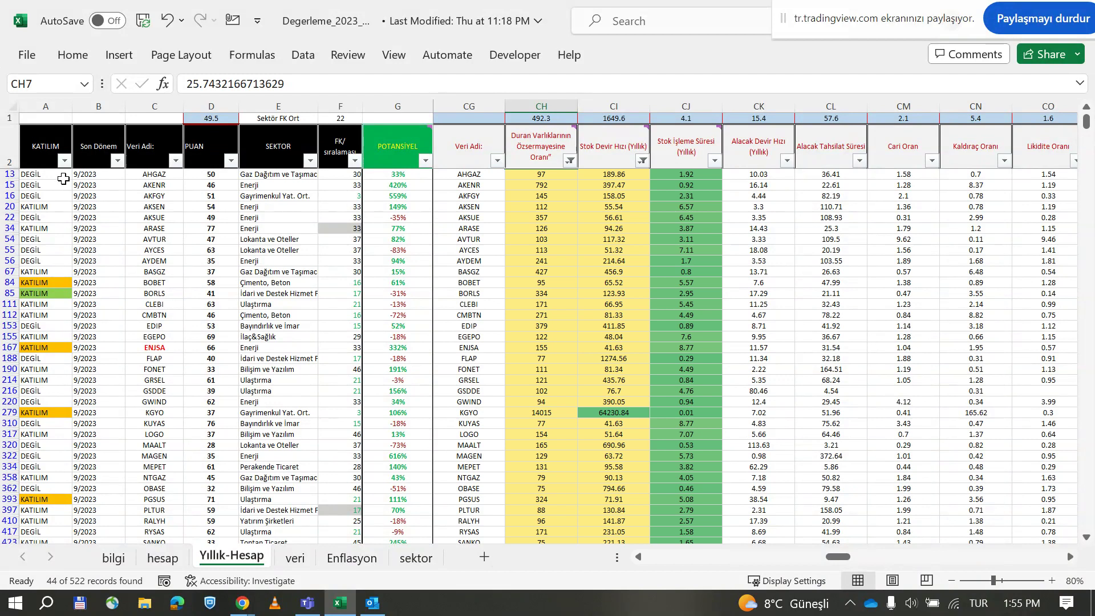
- Filter the KATILIM column to show only KATILIM rows, excluding DEĞİL
click(65, 161)
click(53, 402)
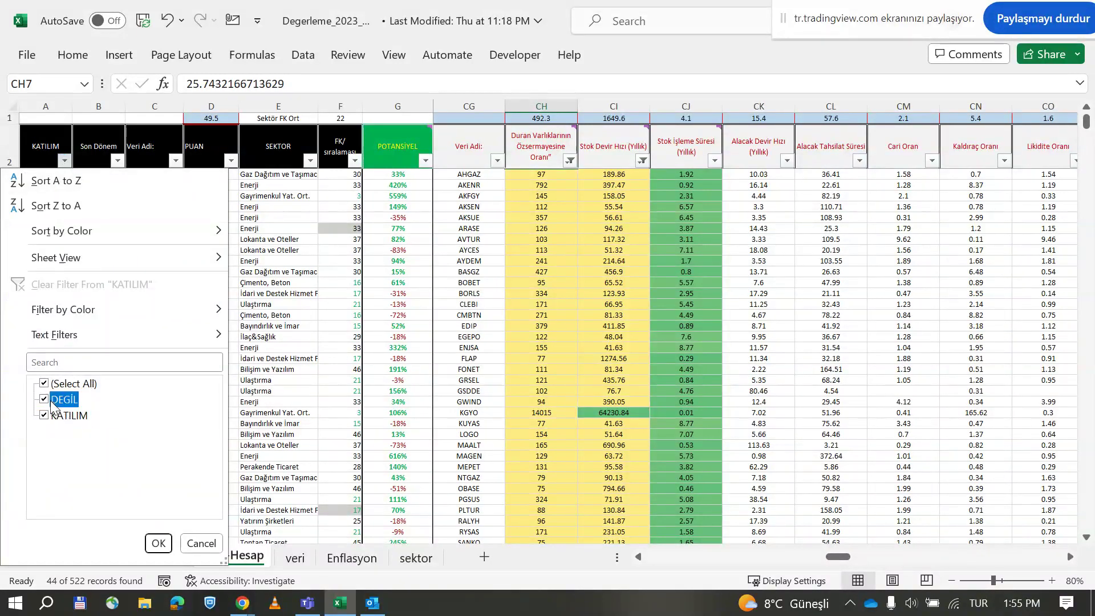
click(158, 544)
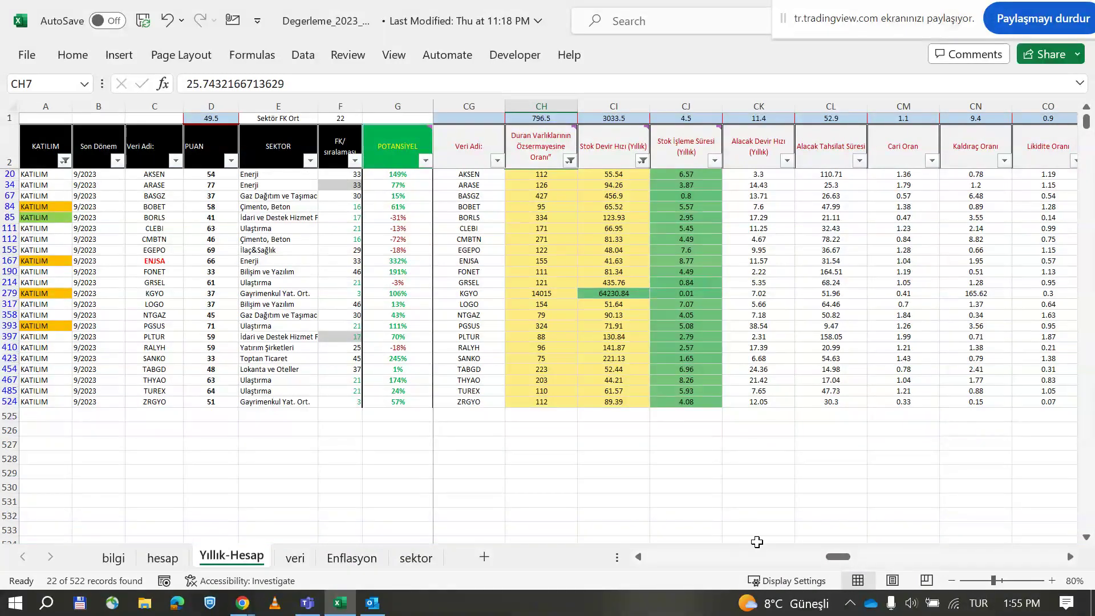
- Filter the Fark 1 column to values greater than or equal to 0
drag(839, 559, 825, 559)
click(754, 162)
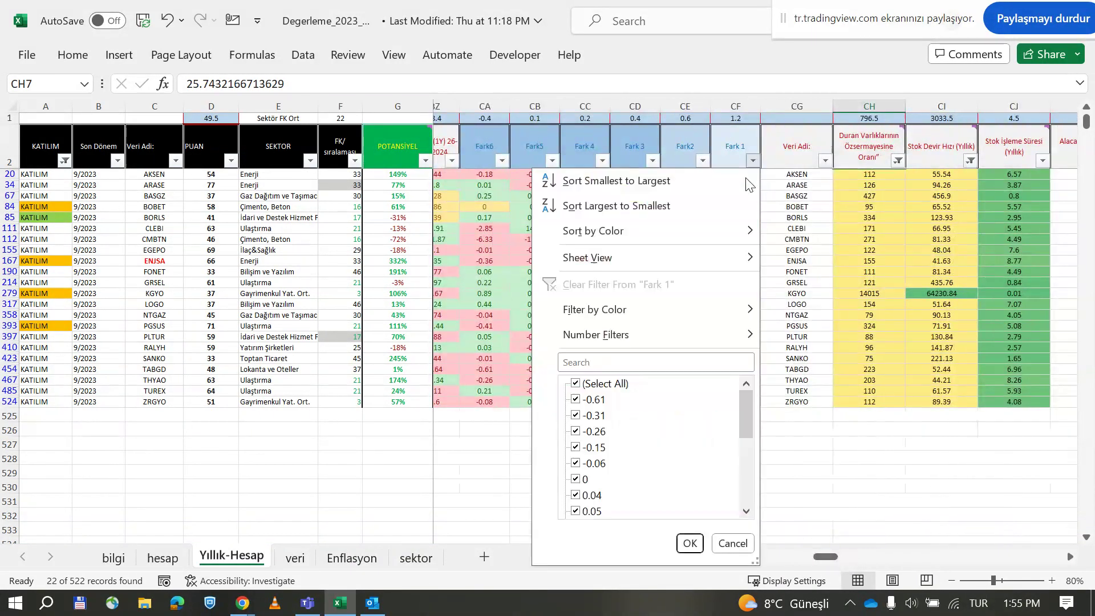
mouse_move(627, 336)
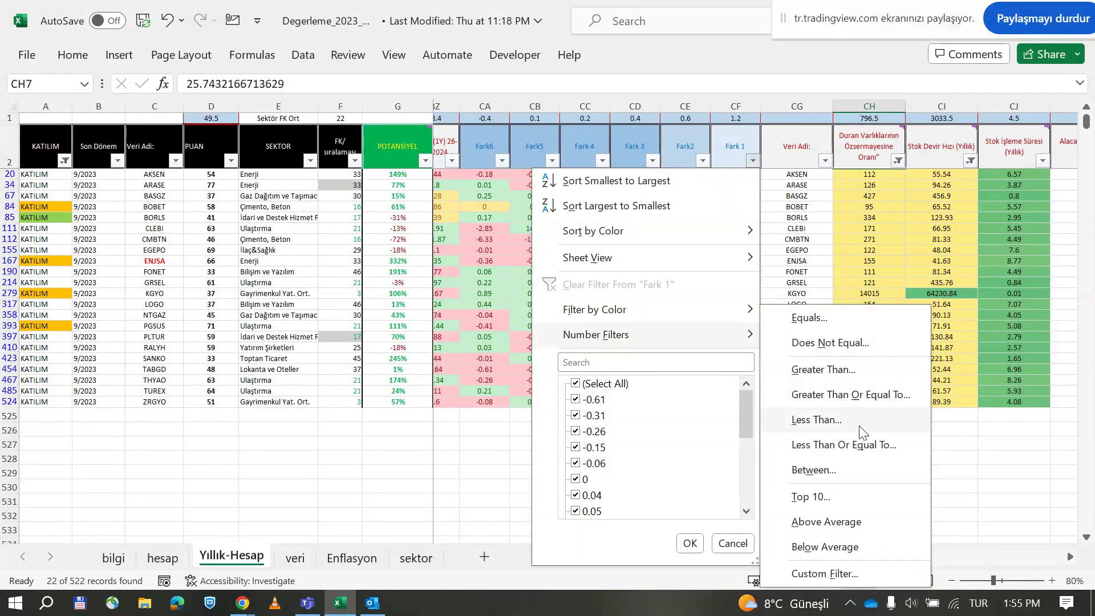
click(865, 372)
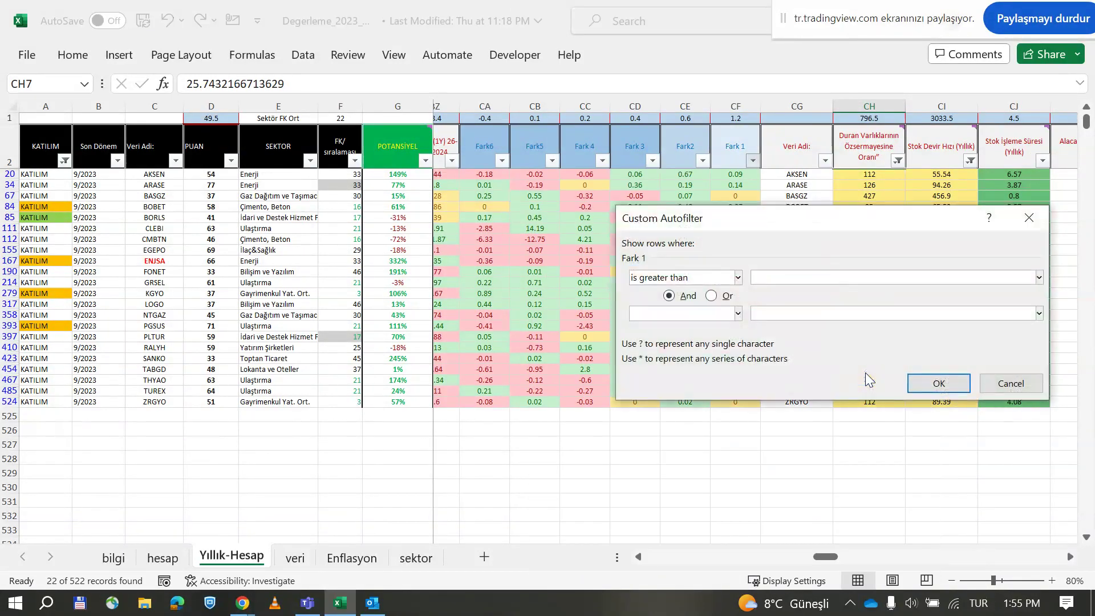
drag(867, 226, 765, 269)
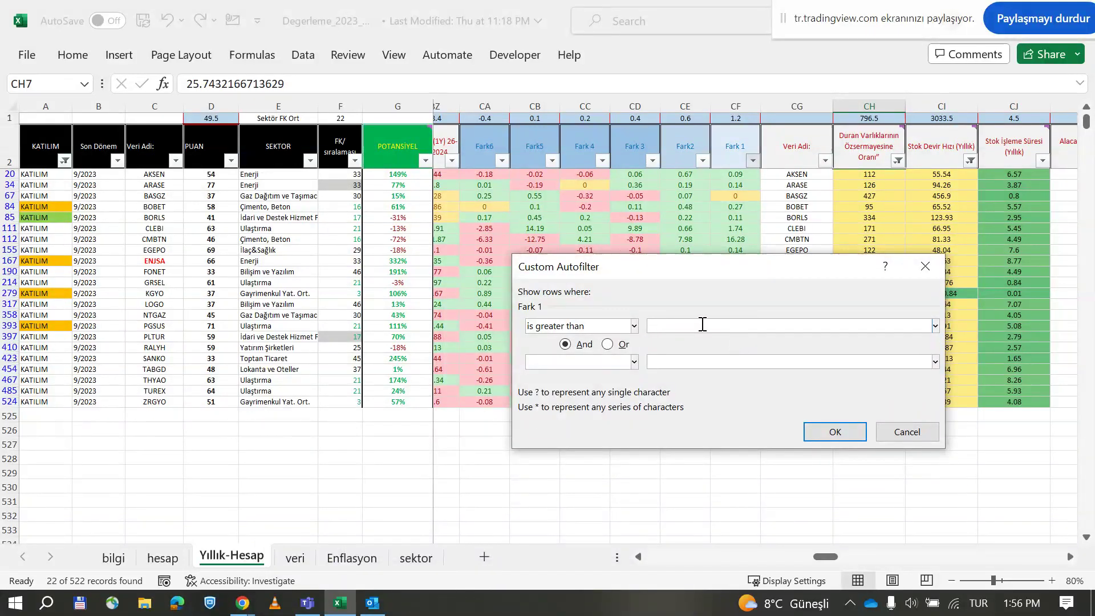
click(634, 326)
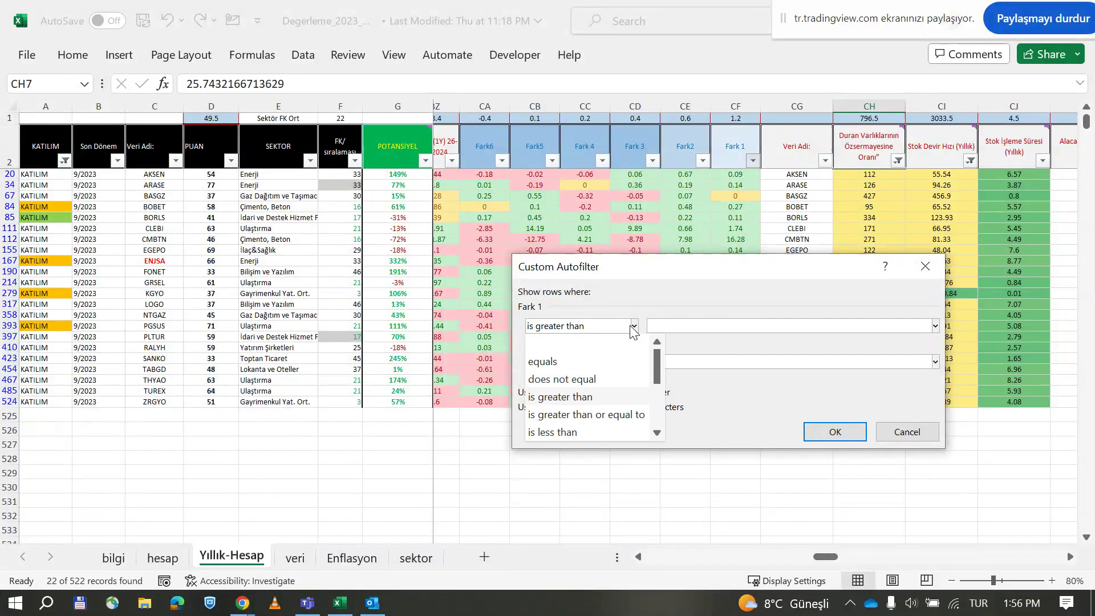
click(596, 420)
click(703, 322)
text(0)
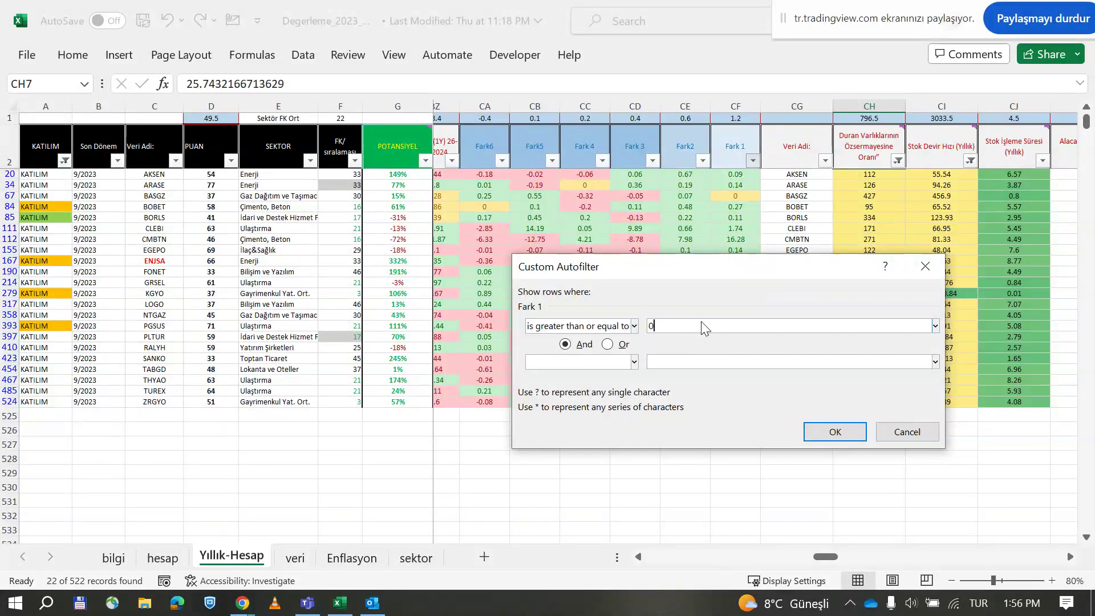
click(835, 432)
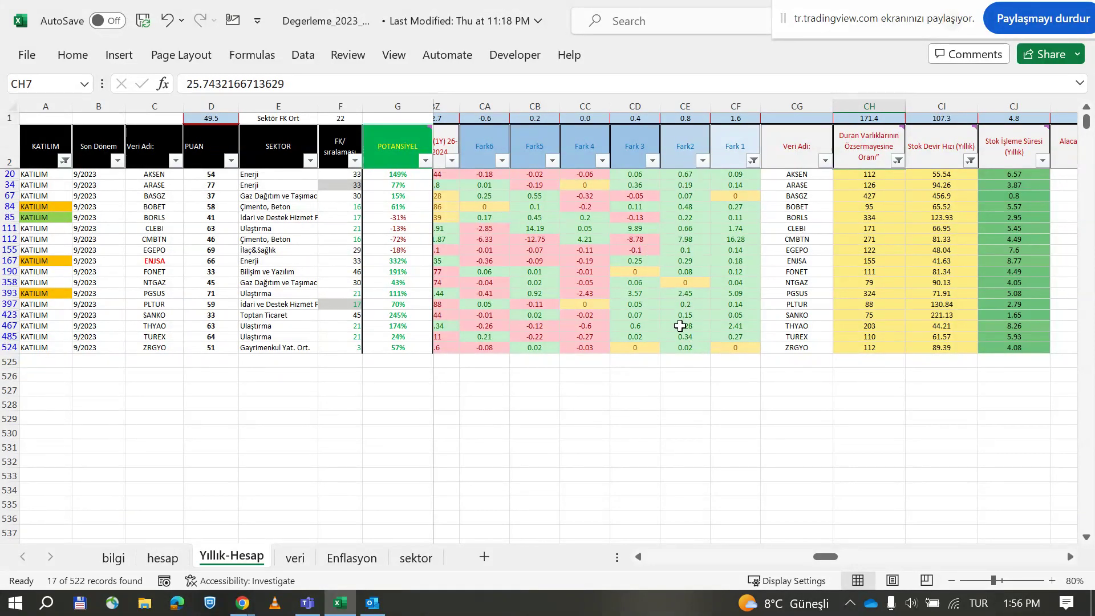
- Filter the Değişim (Baz Puan) column by green font color
drag(824, 554, 769, 562)
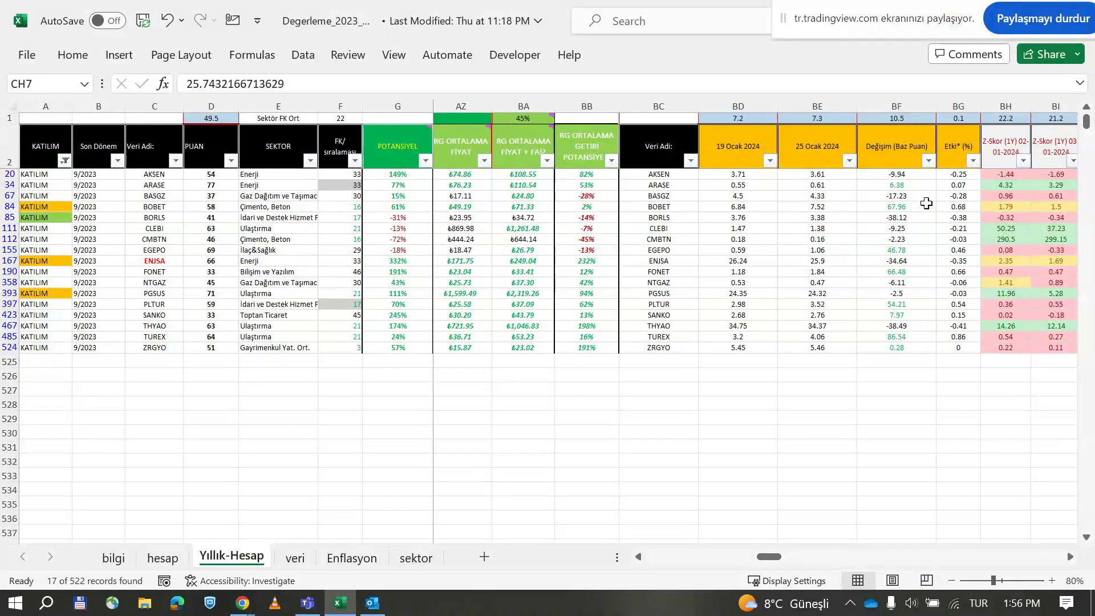
click(928, 160)
mouse_move(916, 310)
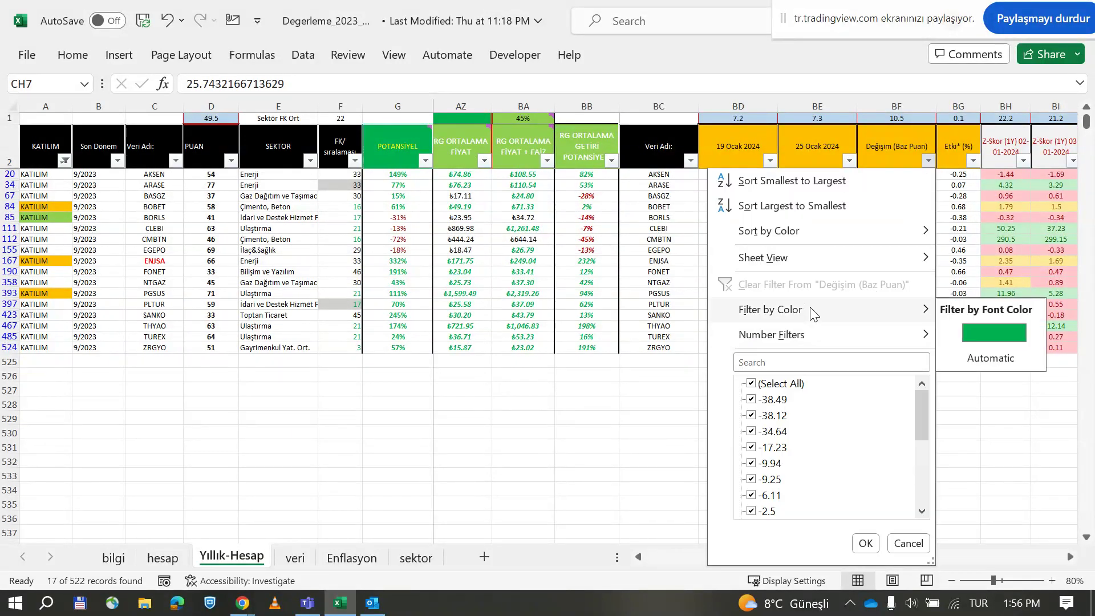
click(966, 337)
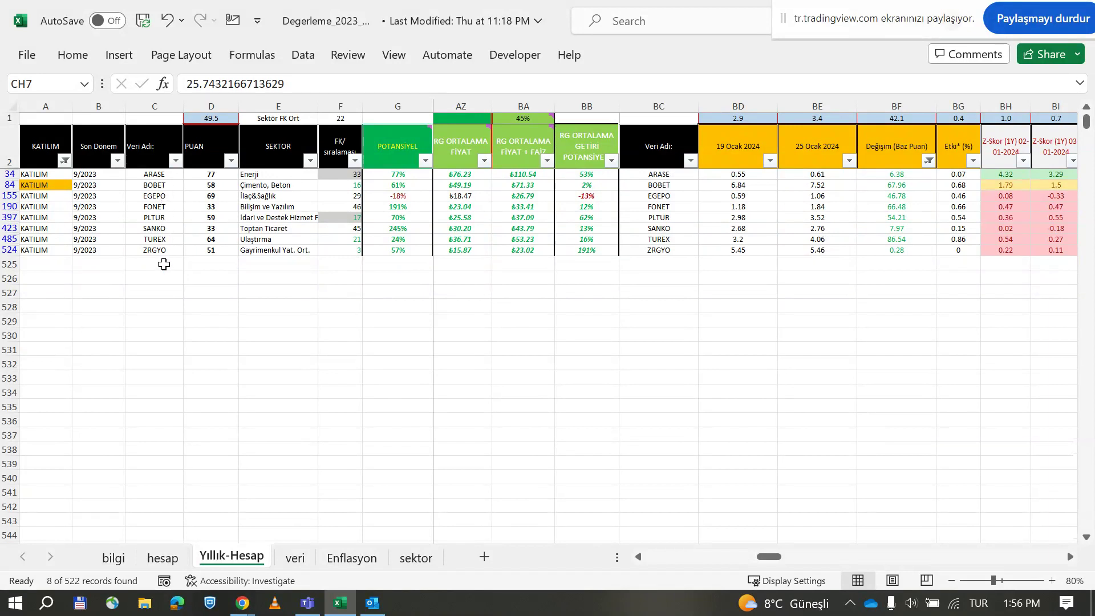
- Clear the filter from the Değişim (Baz Puan) column and return to the Fark and stock ratio columns
click(929, 160)
click(801, 284)
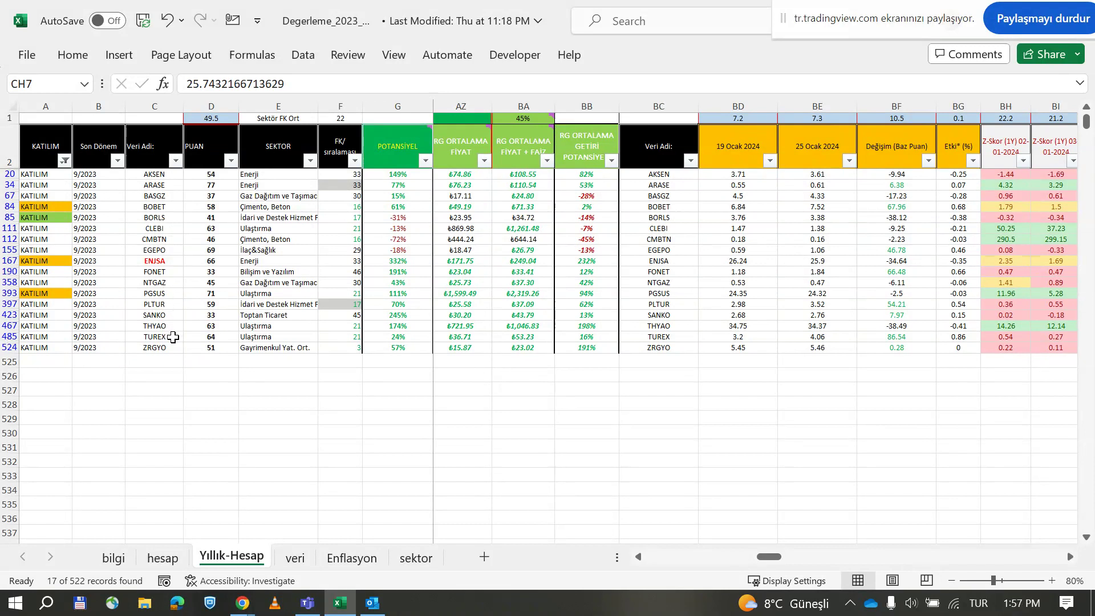
drag(777, 562, 845, 558)
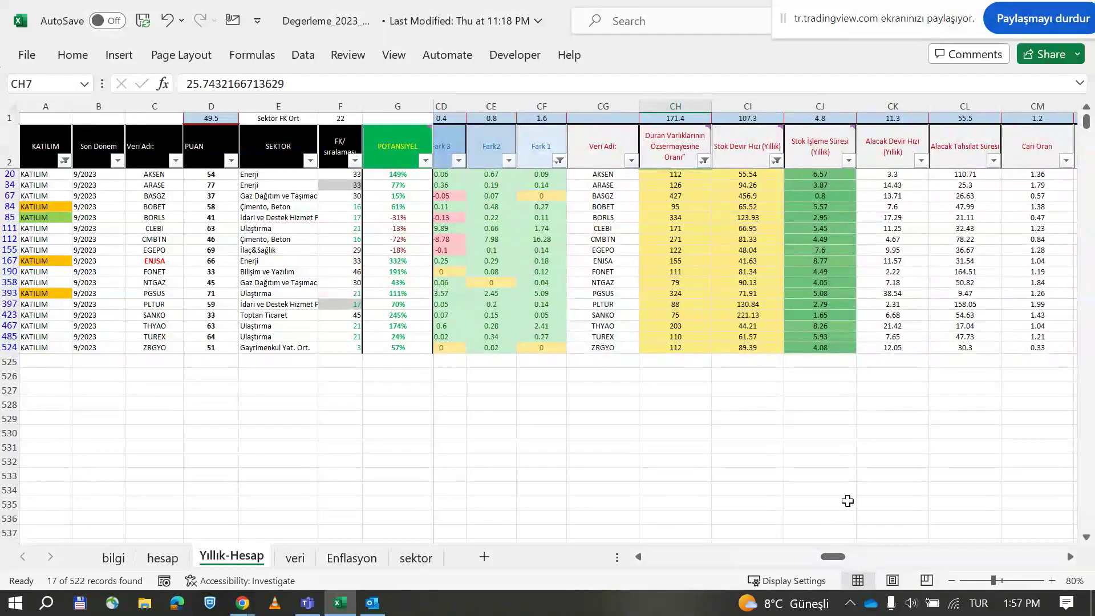
- Switch to TradingView in Chrome and open the Hisse Senedi Takipçisi stock screener at full height
click(685, 431)
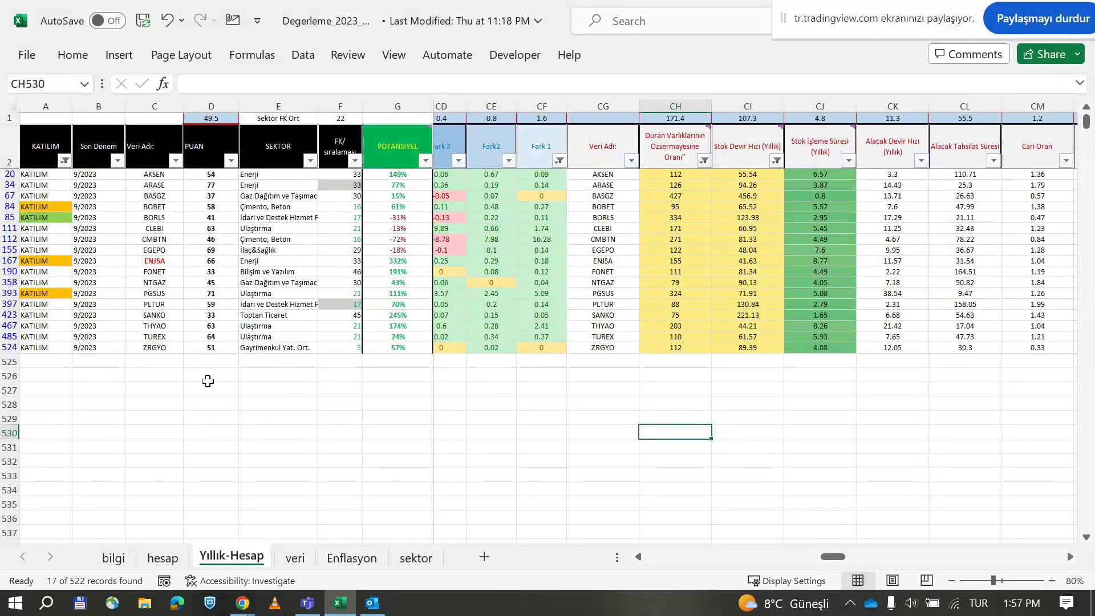
drag(833, 556, 816, 557)
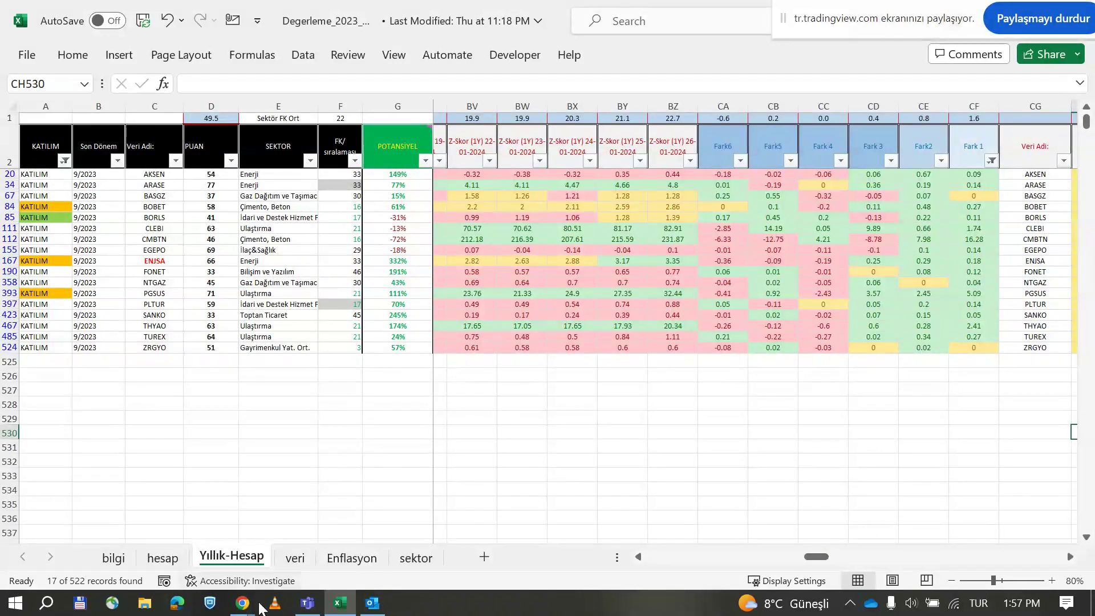
click(251, 609)
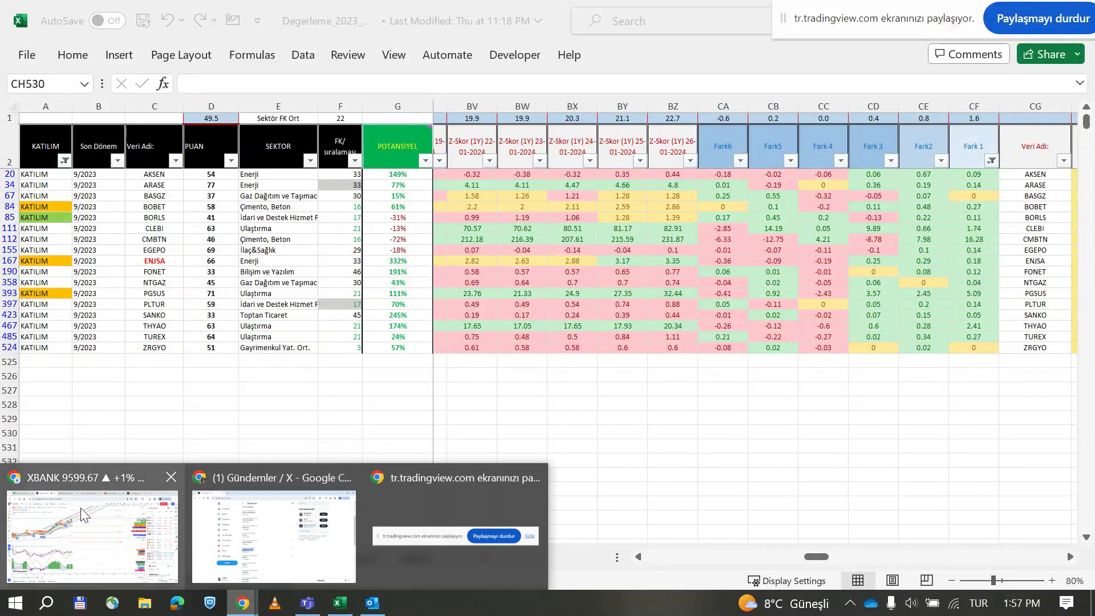
click(74, 474)
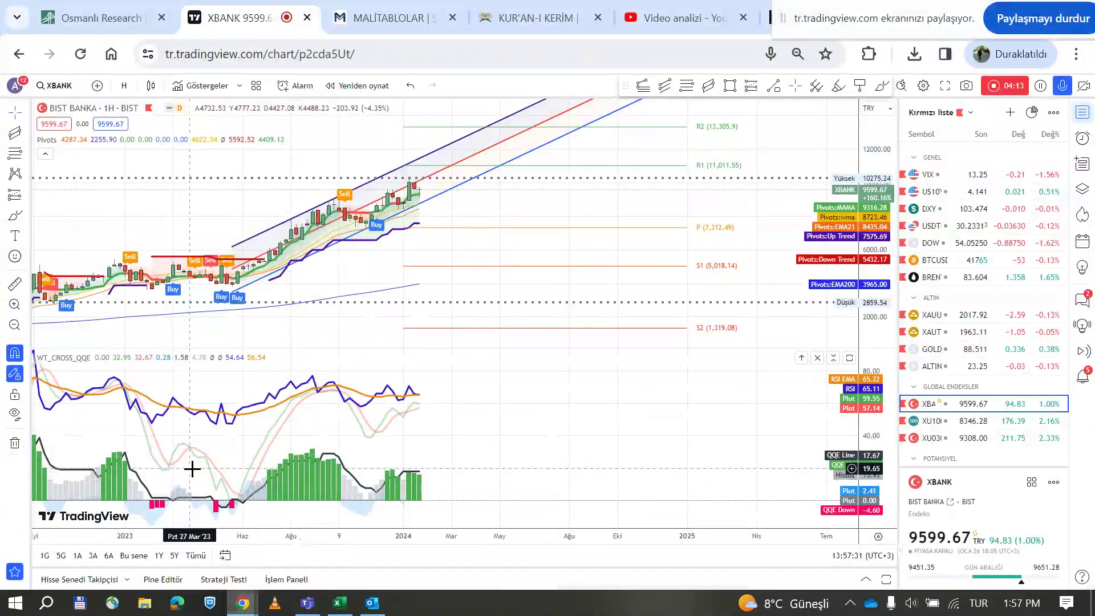
click(57, 580)
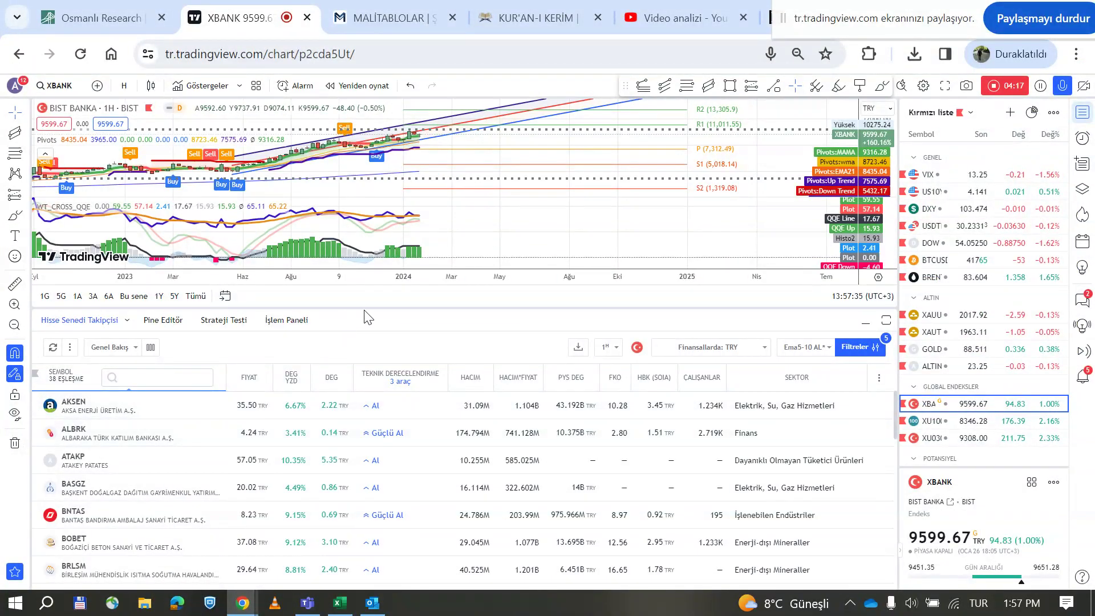
click(608, 349)
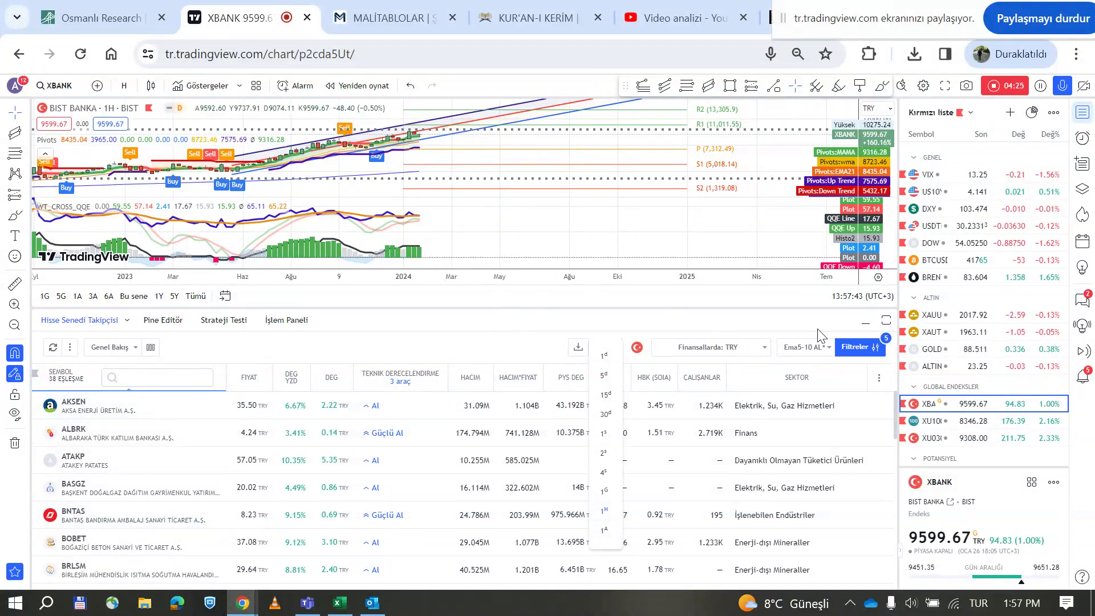
click(885, 320)
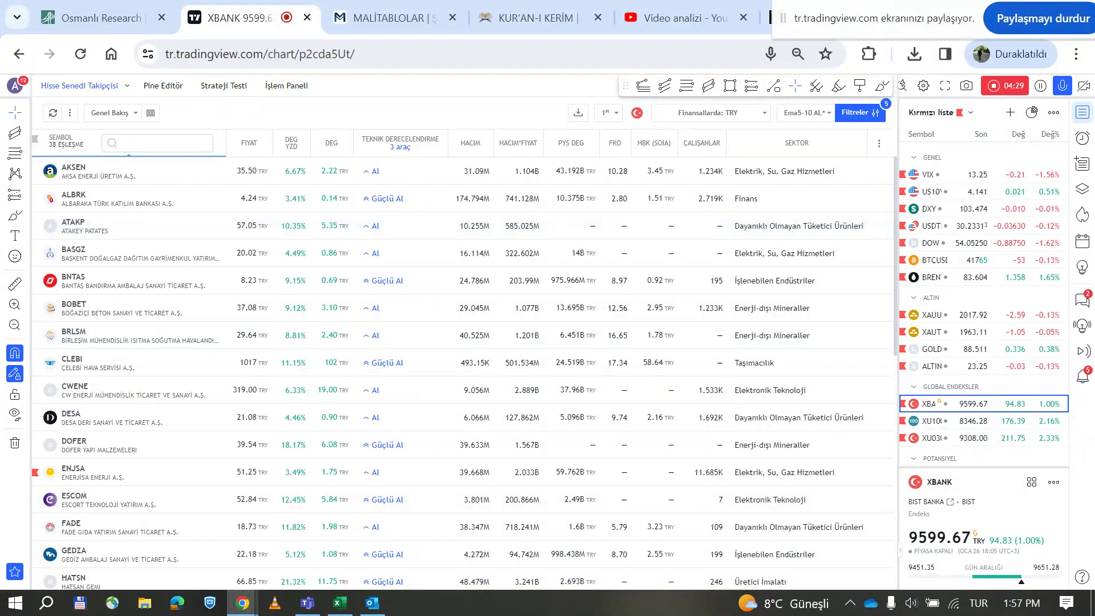
- Place the Excel sheet beside the TradingView screener and compare its filtered companies with the screener's symbols
click(341, 606)
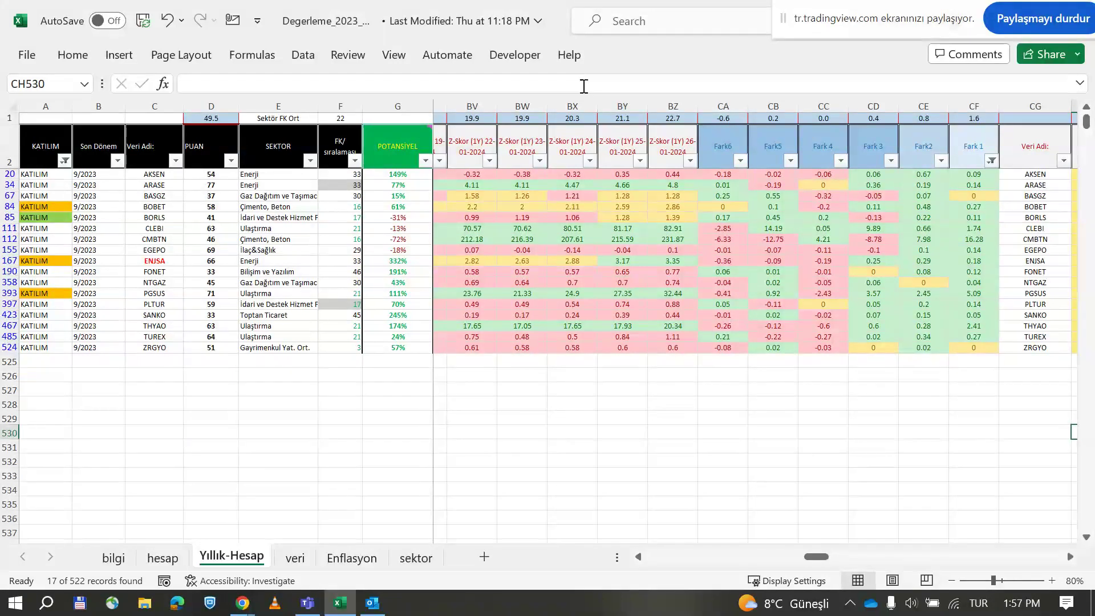
key(alt+Tab)
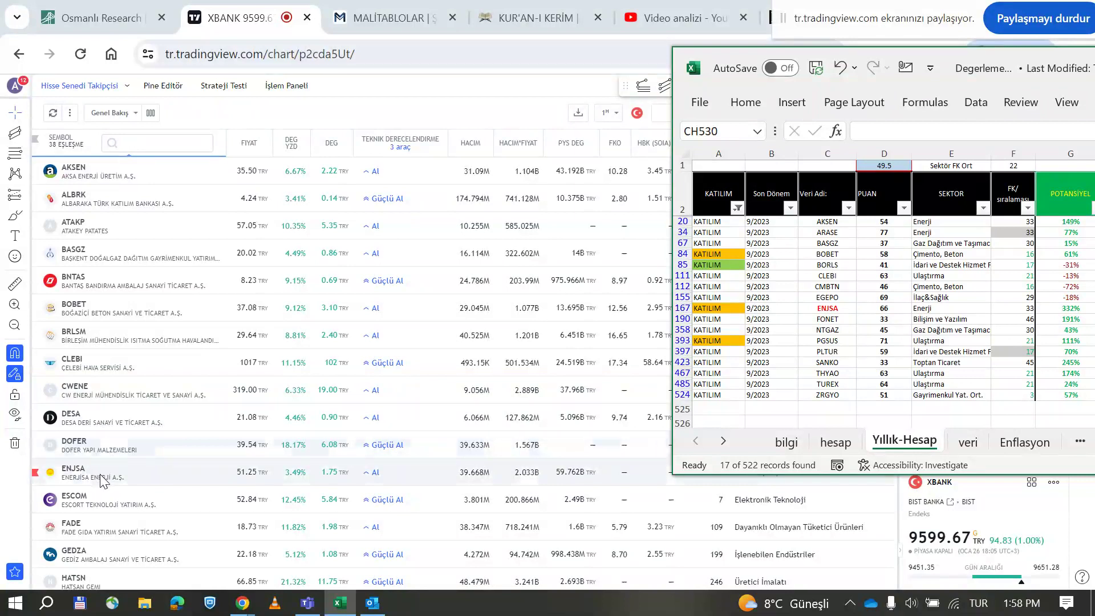
scroll(102, 481, down, 3)
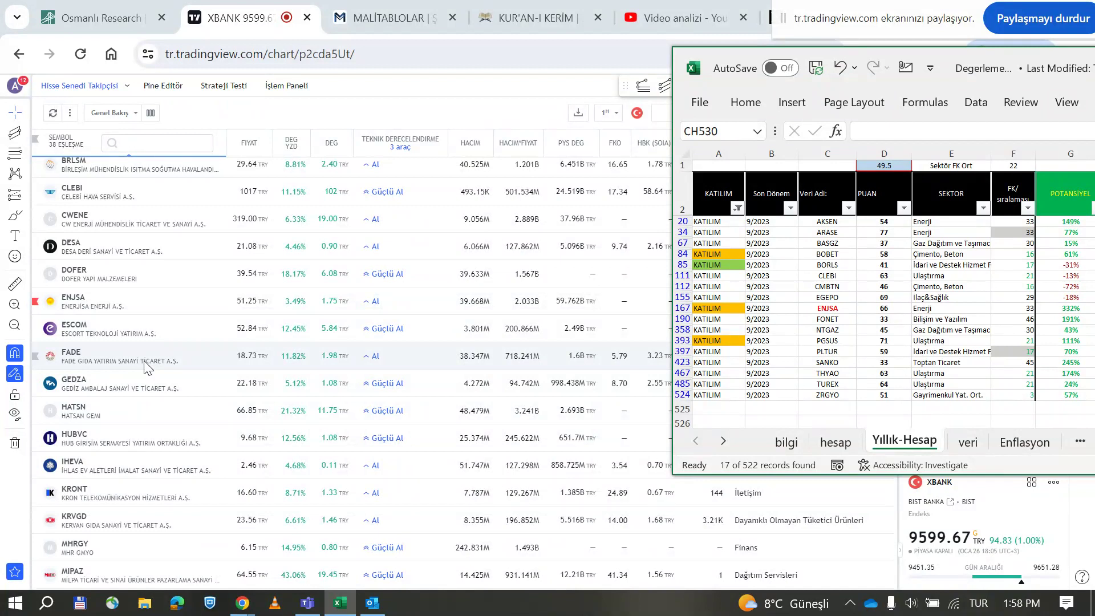
scroll(145, 366, down, 4)
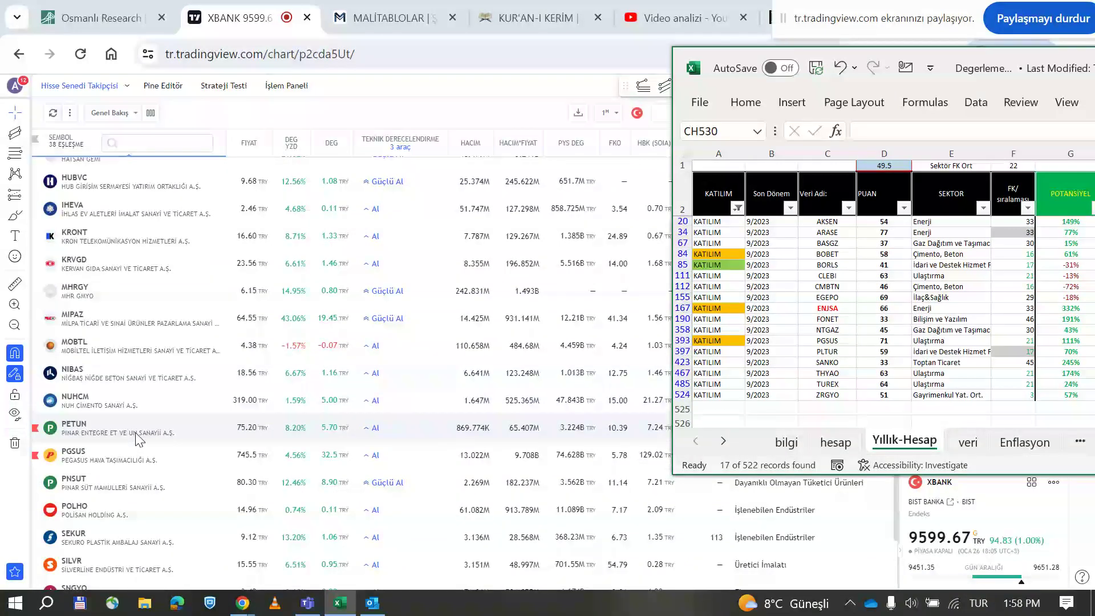
scroll(137, 439, down, 3)
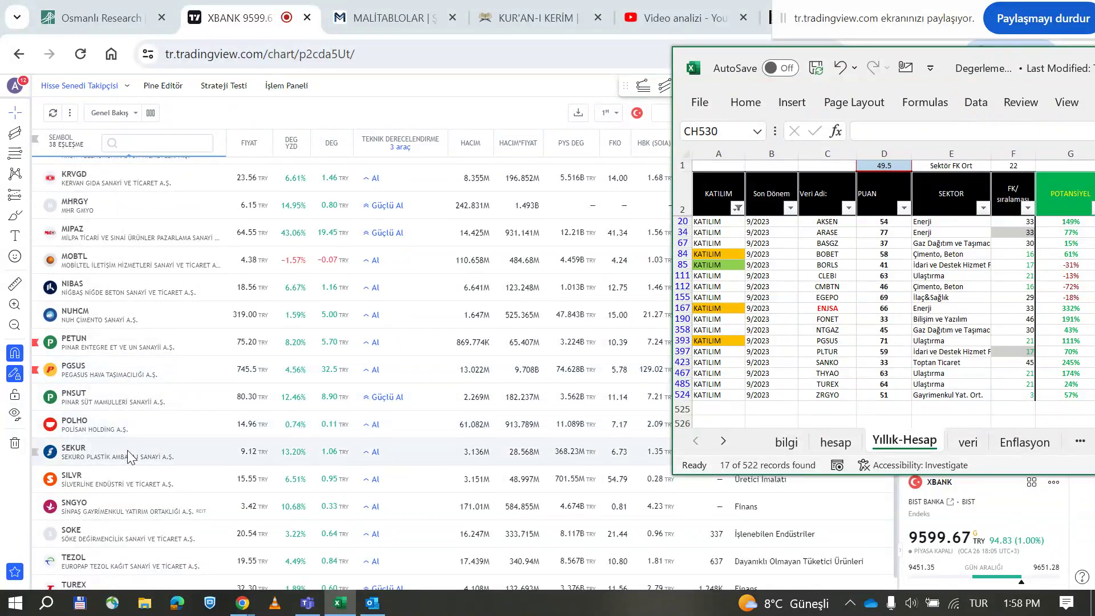
scroll(128, 450, down, 3)
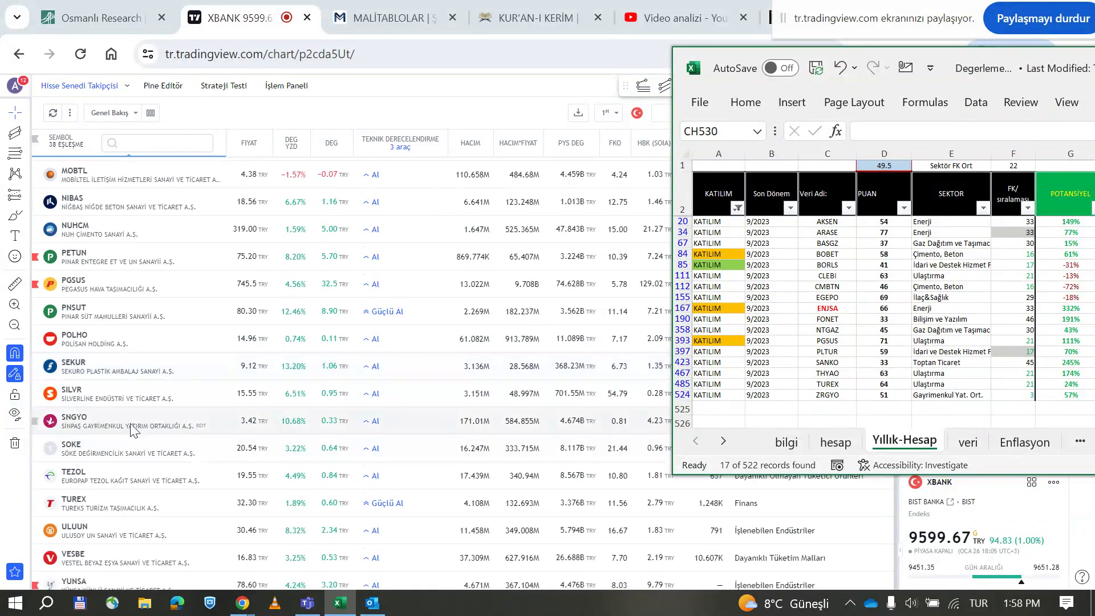
scroll(133, 428, down, 1)
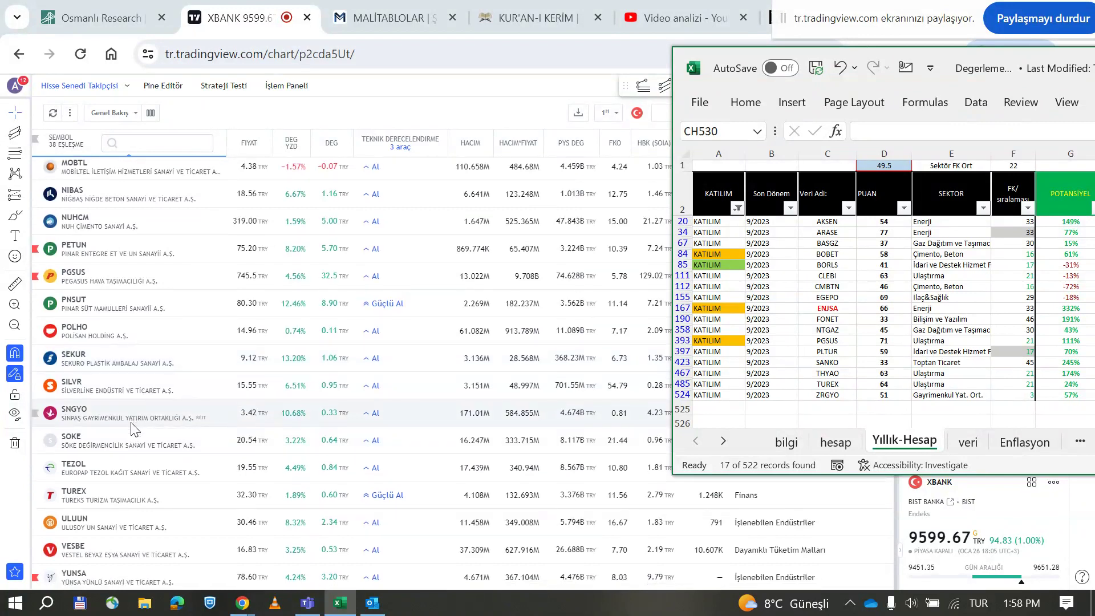
scroll(132, 428, up, 20)
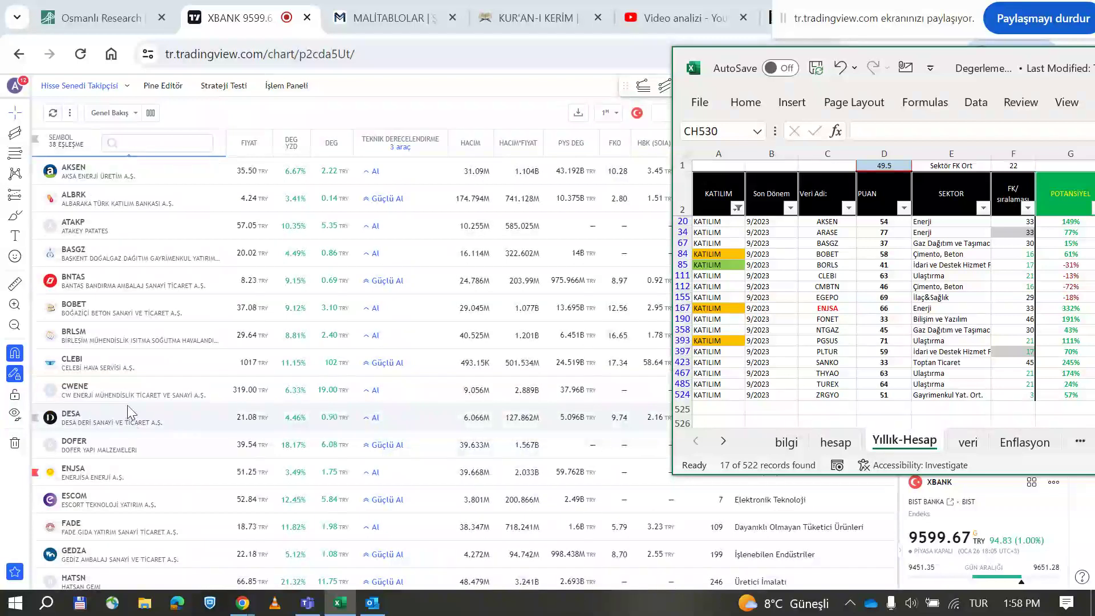
- Chart AKSEN from the stock screener on the 1-day interval, with more price history in view
click(302, 170)
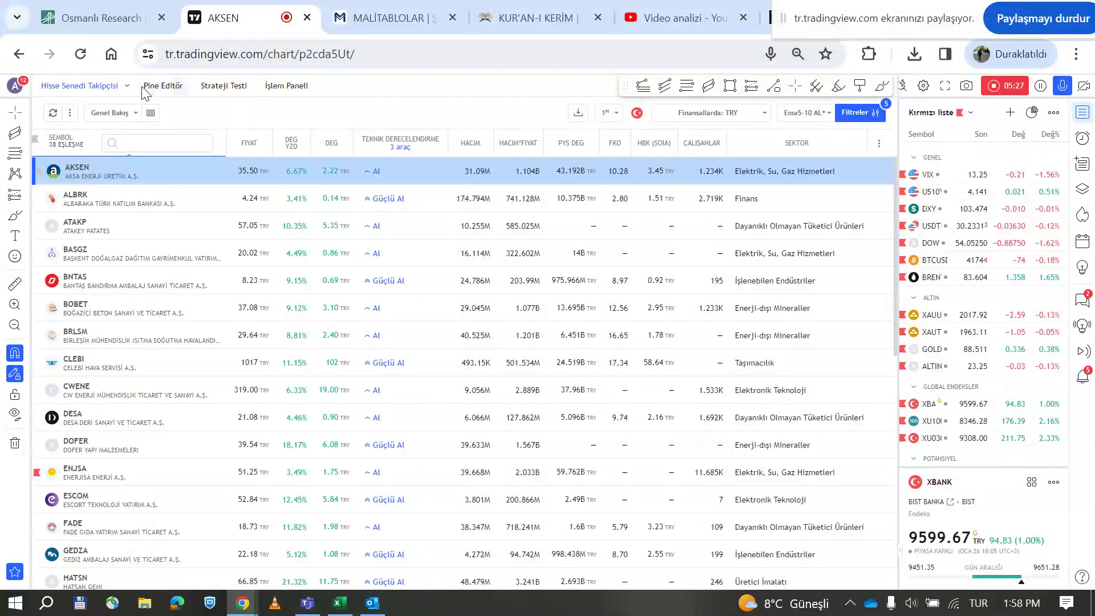
click(92, 88)
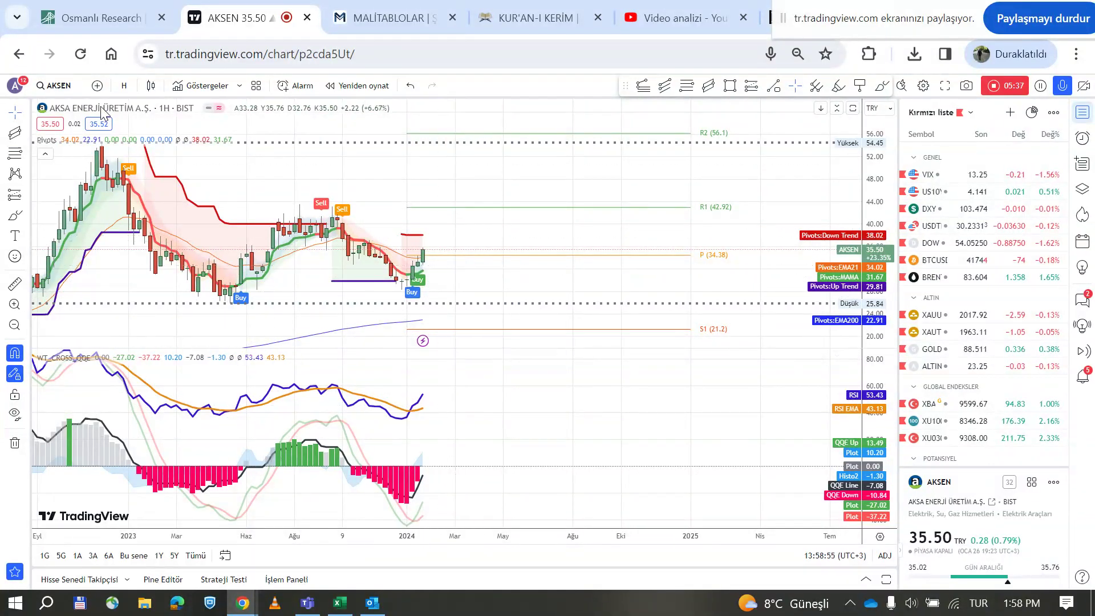
click(124, 86)
click(149, 378)
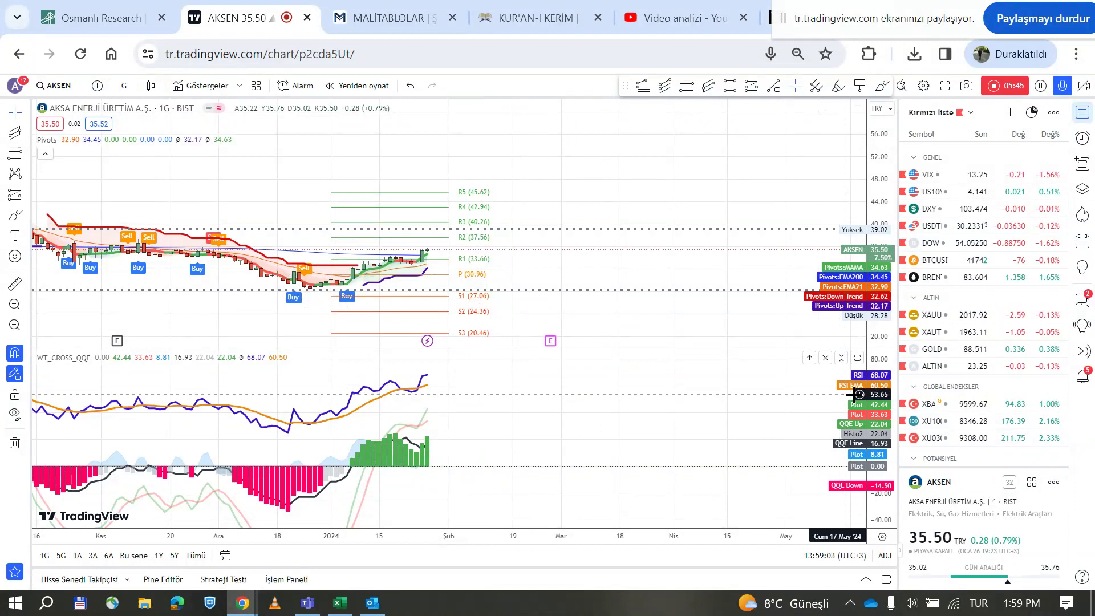
right_click(880, 402)
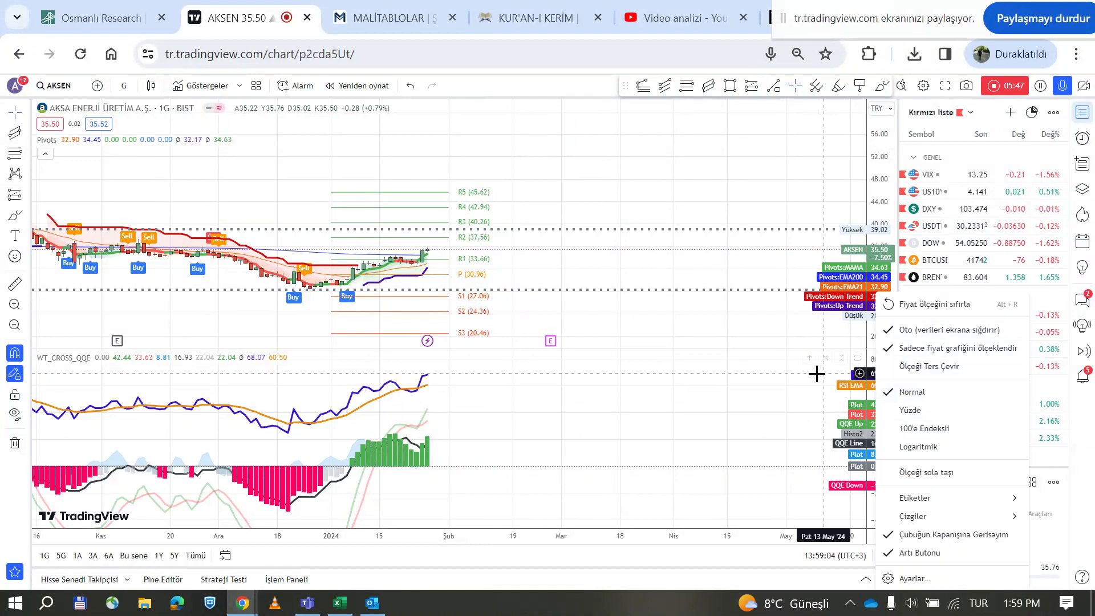
click(862, 380)
drag(891, 391, 890, 403)
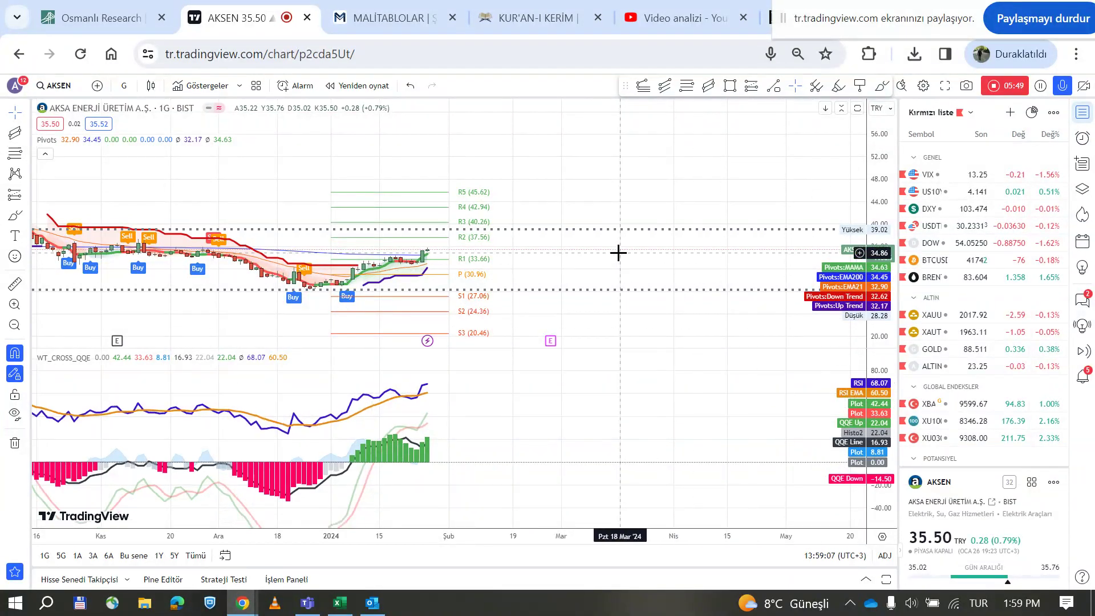
scroll(624, 240, down, 5)
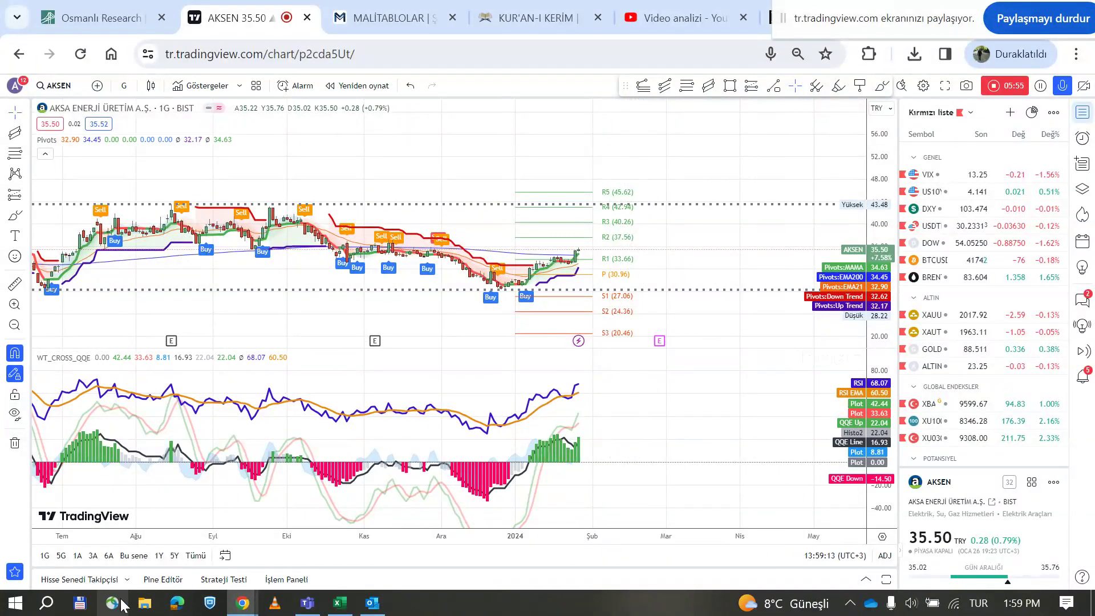
- Check the filtered Excel list against the screener and open the BASGZ chart at full height
click(342, 604)
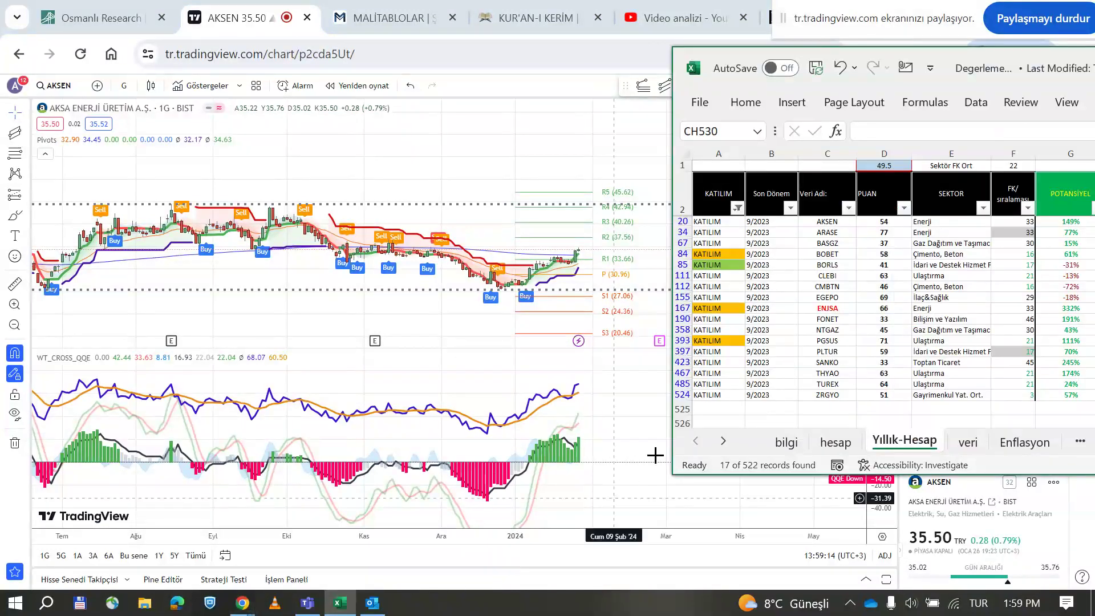
click(87, 580)
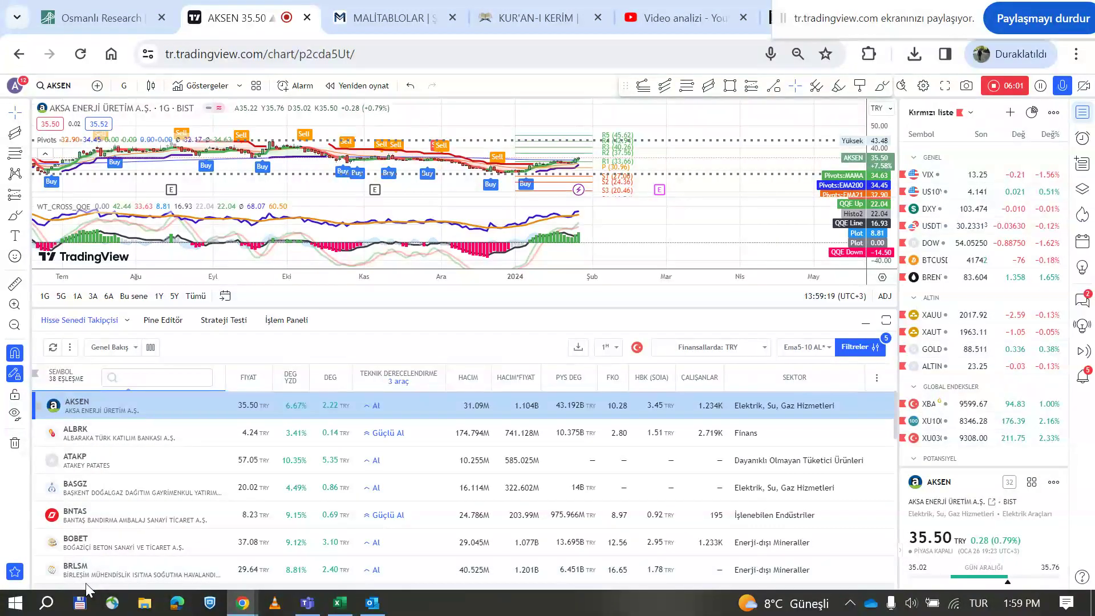
click(118, 493)
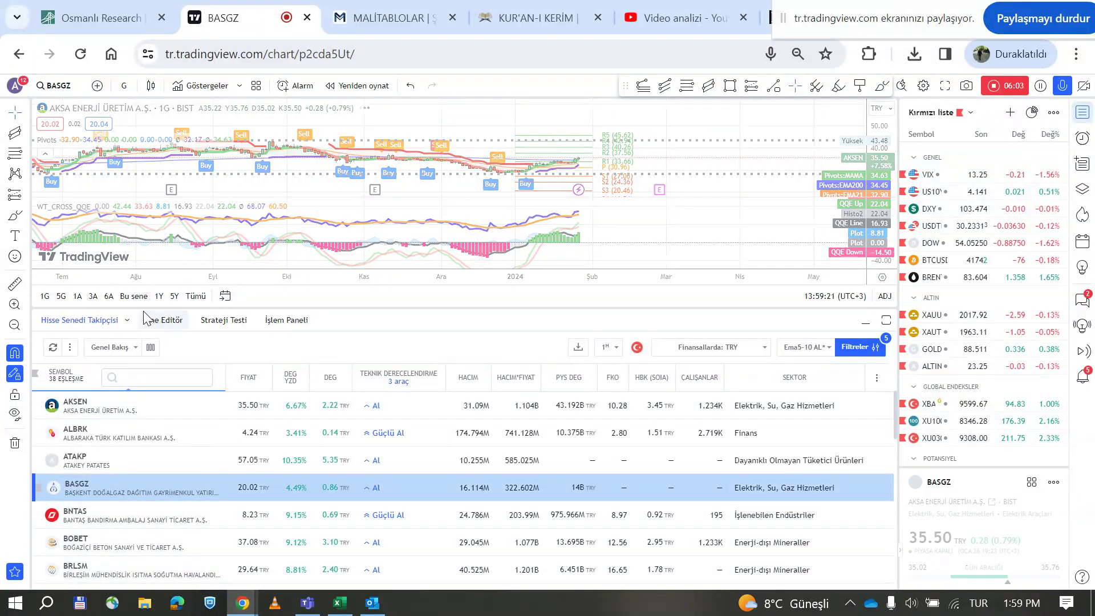
click(79, 320)
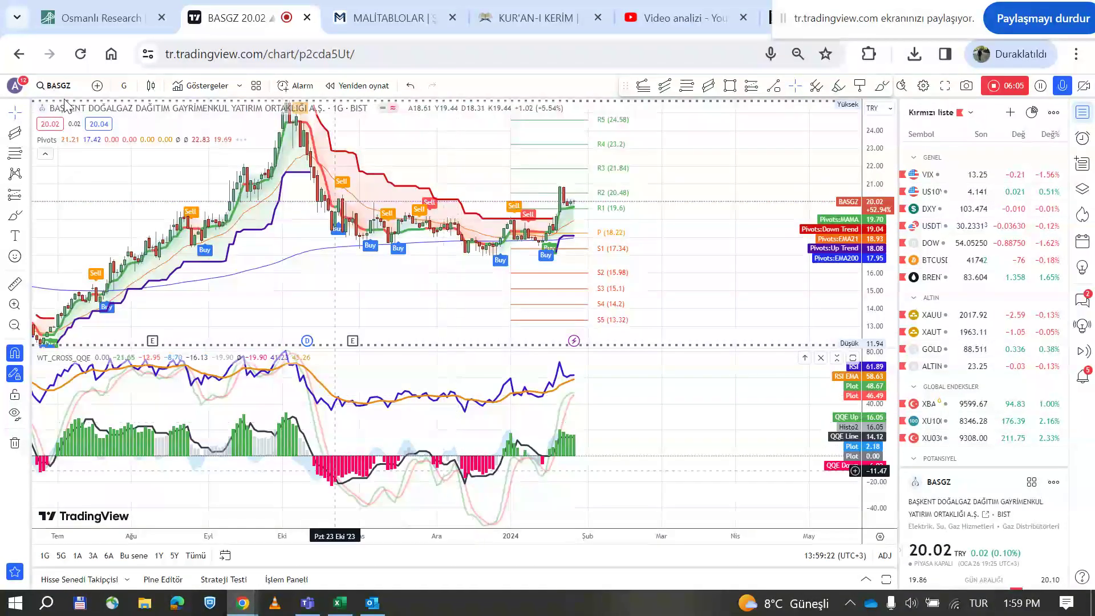
- Examine the BASGZ chart on the 1-week interval, and return it to the 1-day interval
click(124, 85)
click(140, 391)
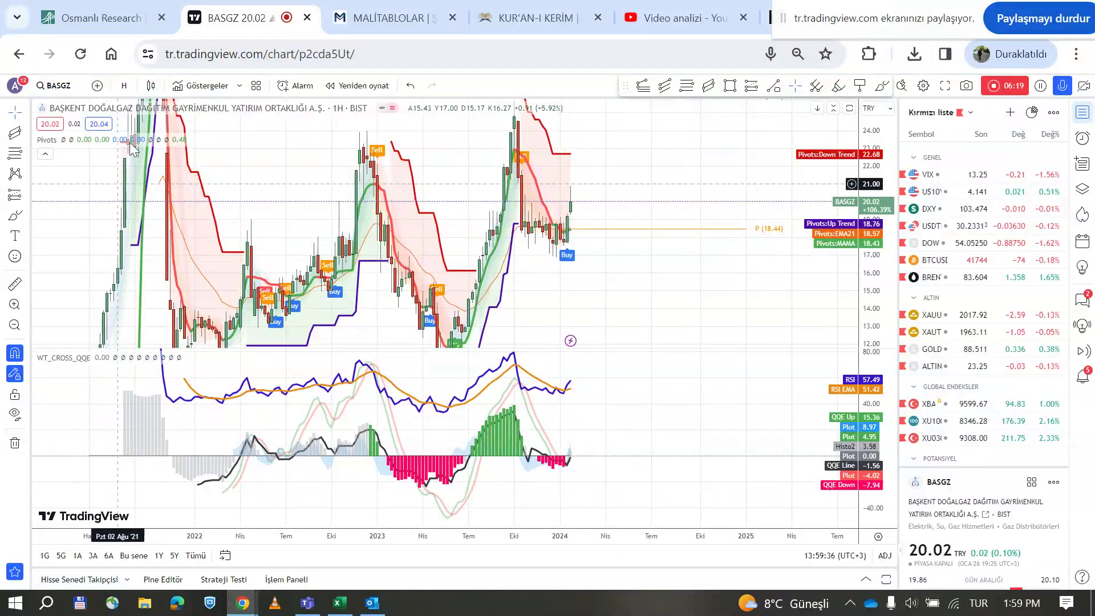
click(123, 89)
click(135, 384)
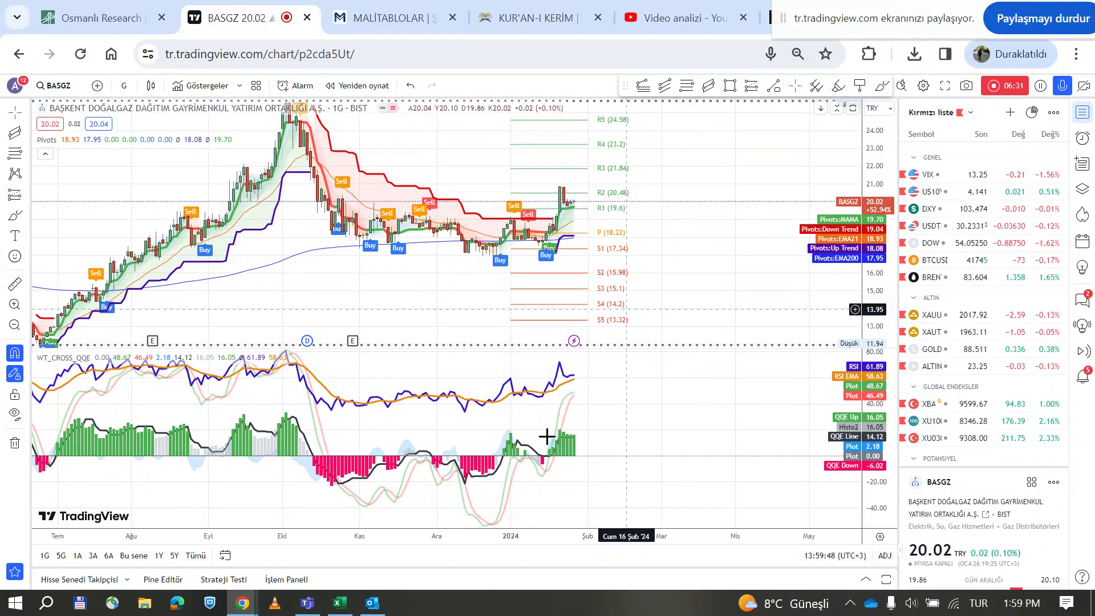
- Consult the filtered Excel list again and open the BOBET chart from the stock screener
click(340, 605)
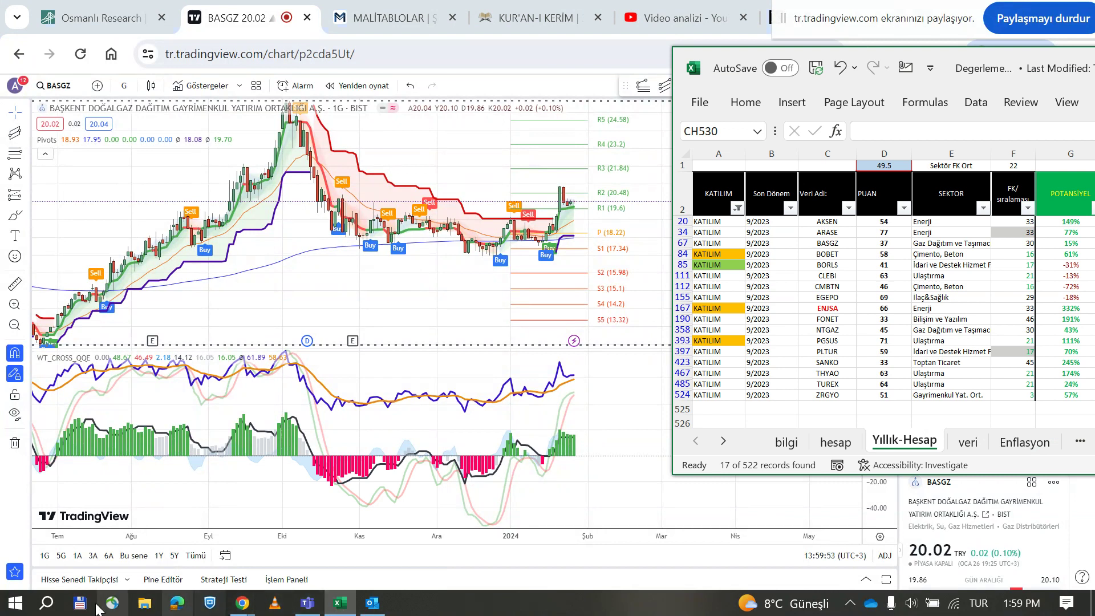
click(84, 580)
click(83, 580)
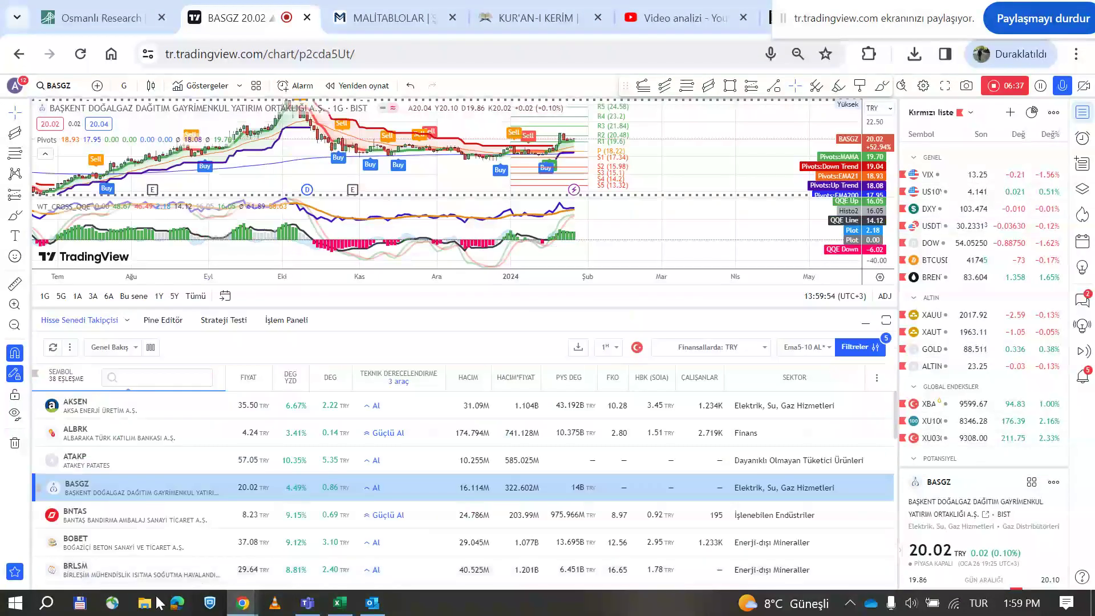
click(341, 603)
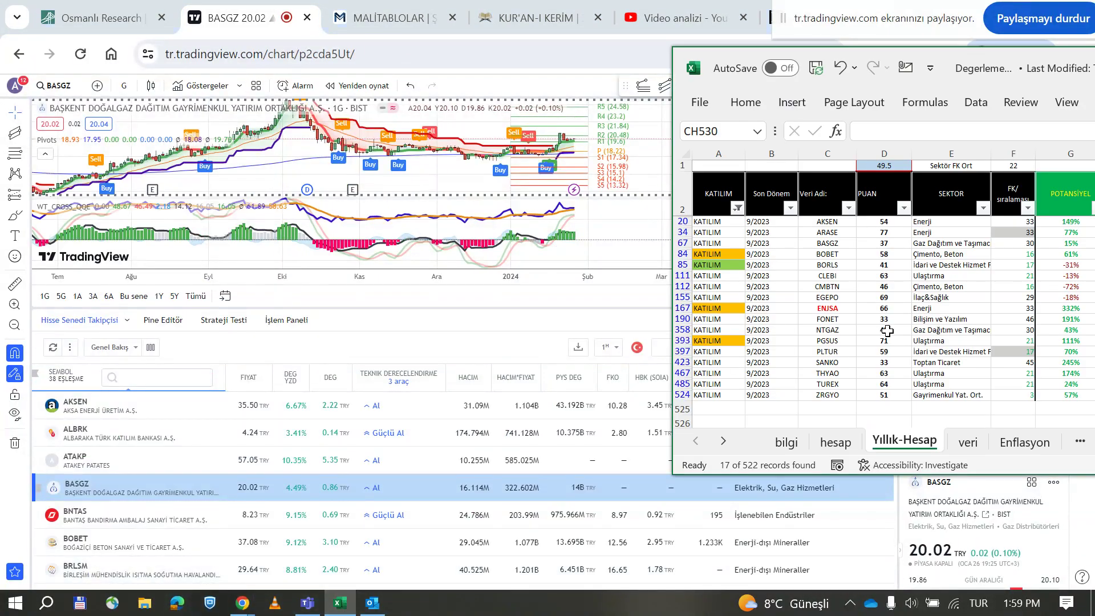
click(138, 540)
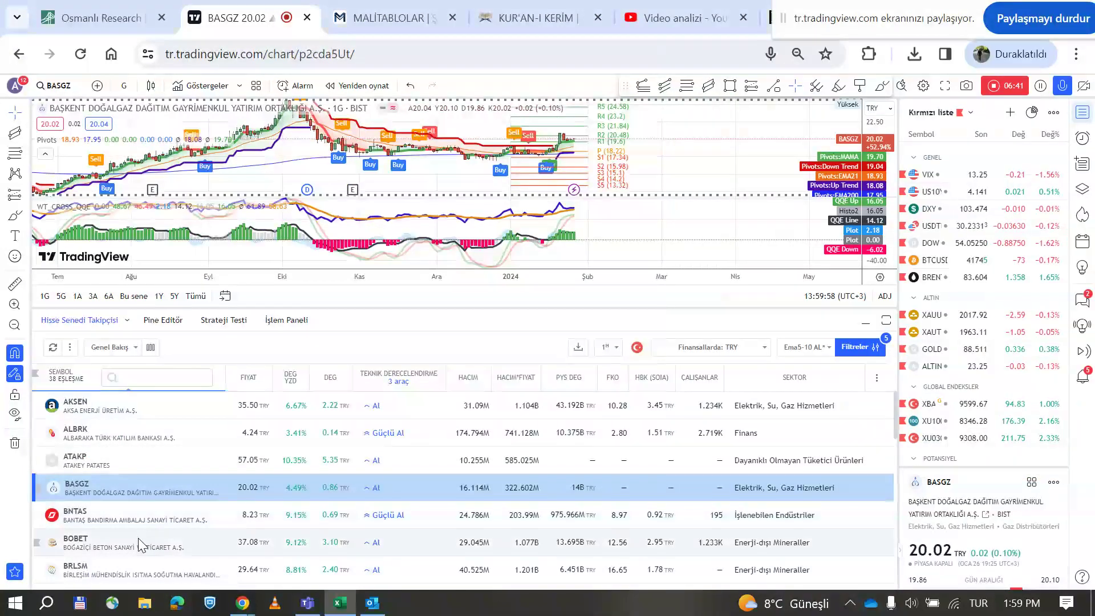
click(69, 320)
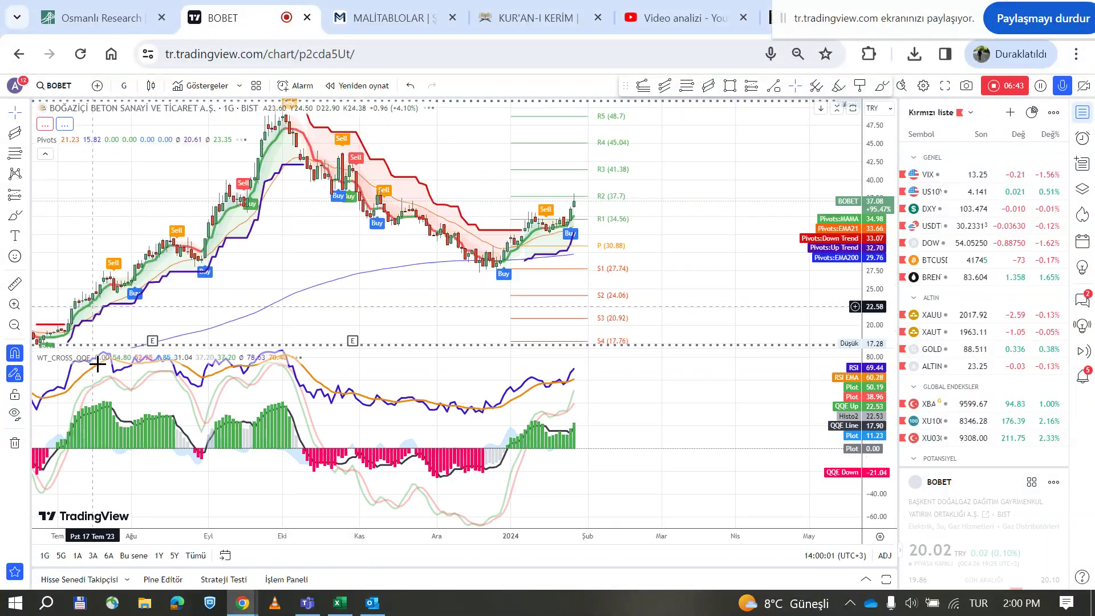
- Set the BOBET chart to the 1-week interval and compress its price scale
click(124, 86)
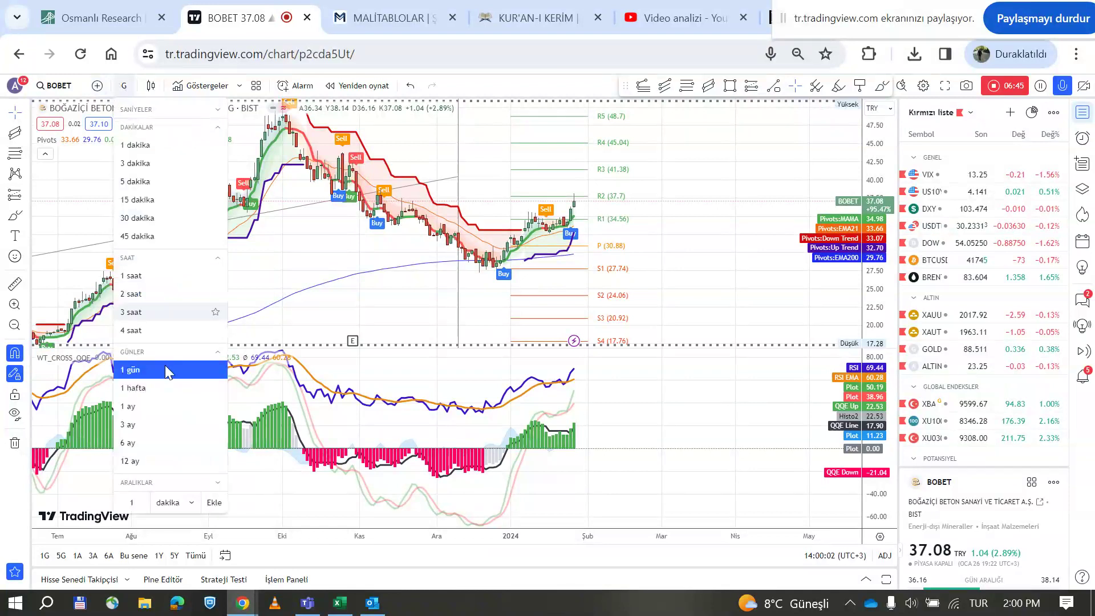
click(164, 390)
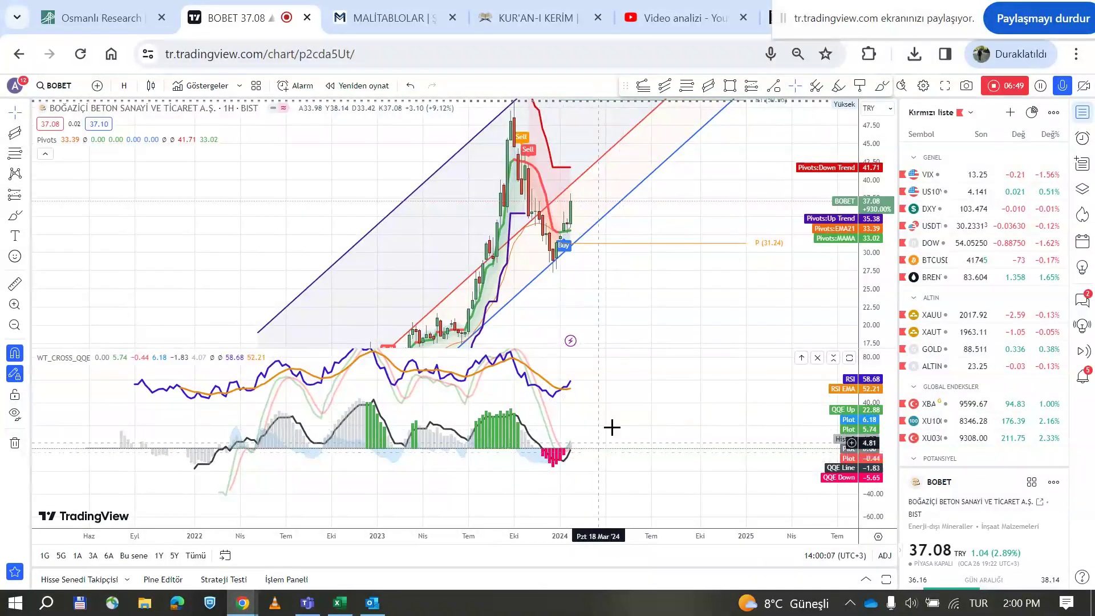
drag(869, 203, 869, 240)
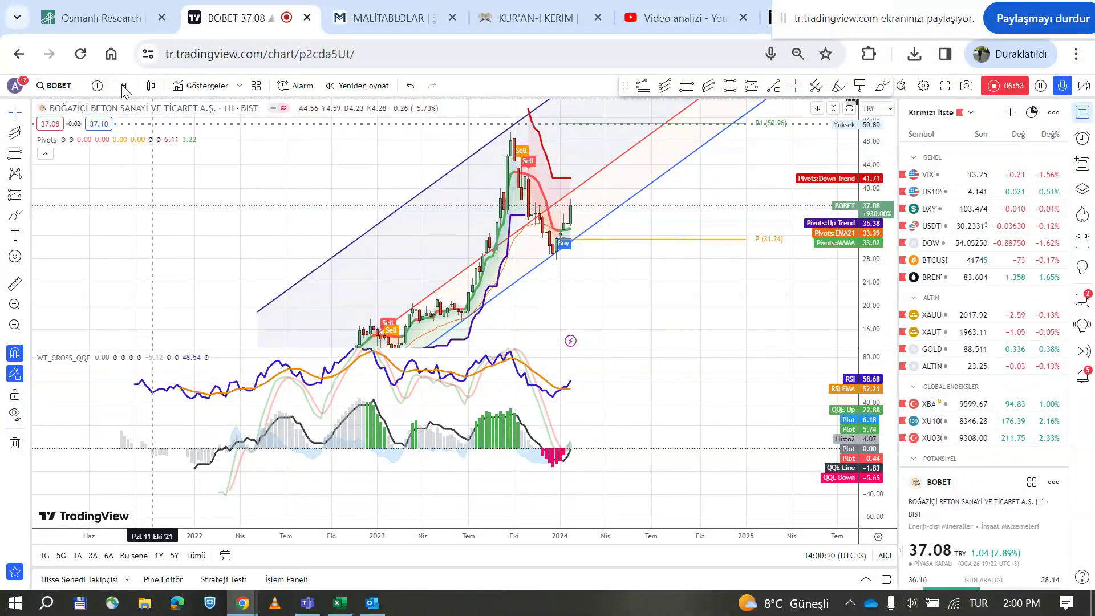
- Compress the BOBET weekly chart's price scale, and return the chart to the 1-day interval
drag(884, 239, 879, 283)
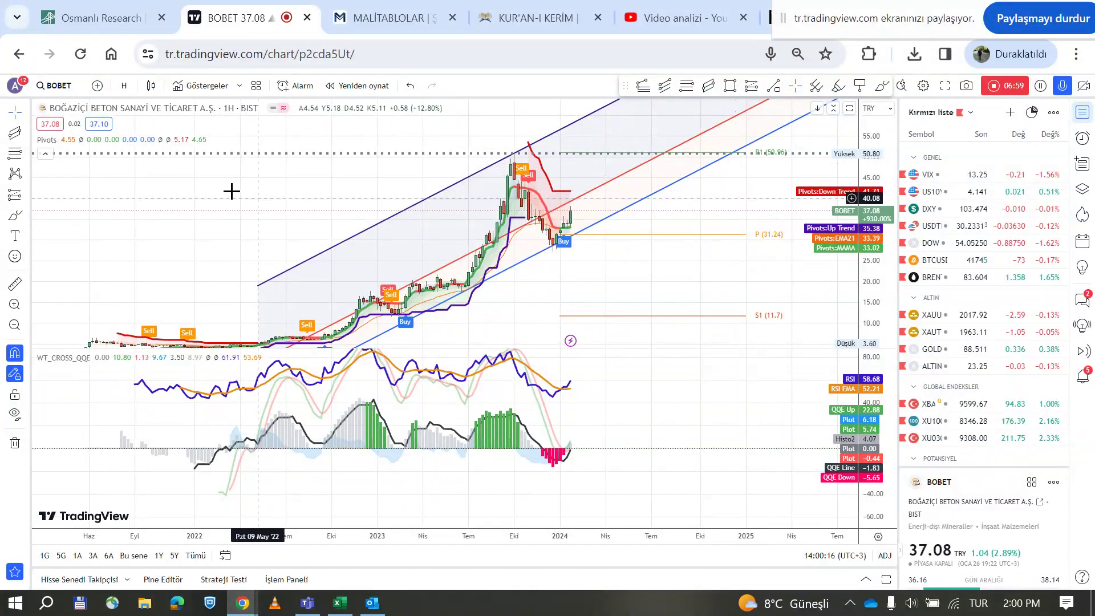
click(124, 86)
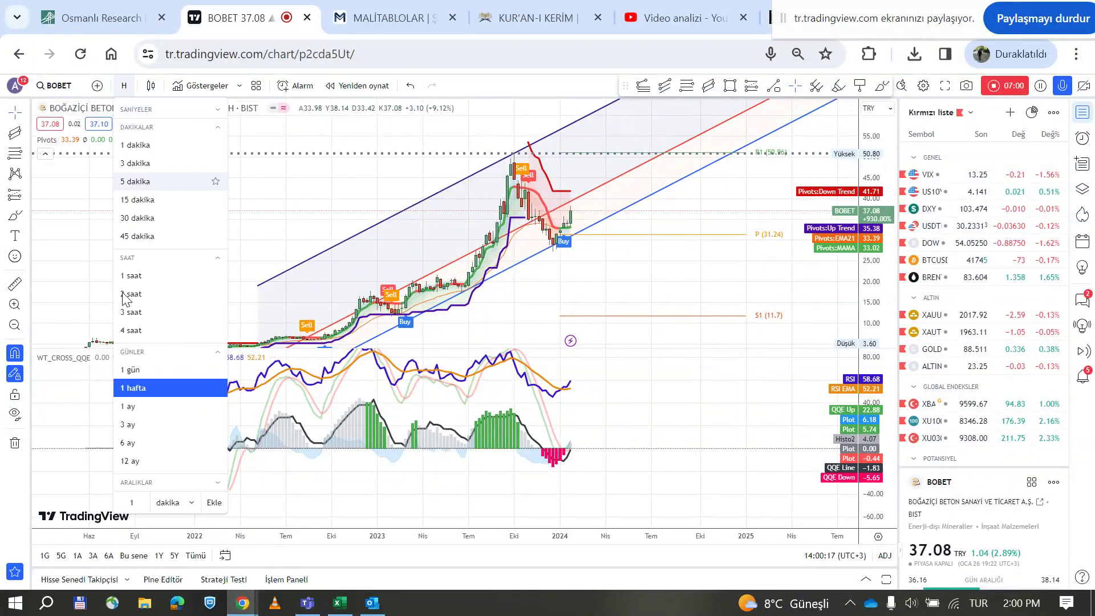
click(132, 370)
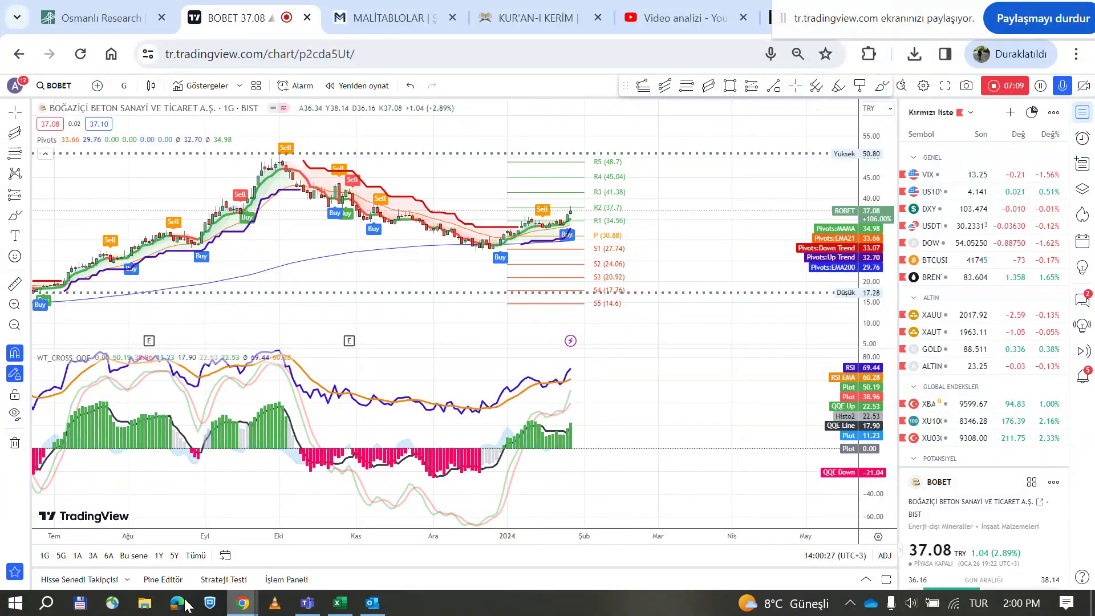
- Compare the expanded stock screener with the filtered Excel list and open the CLEBI chart at full height
click(87, 580)
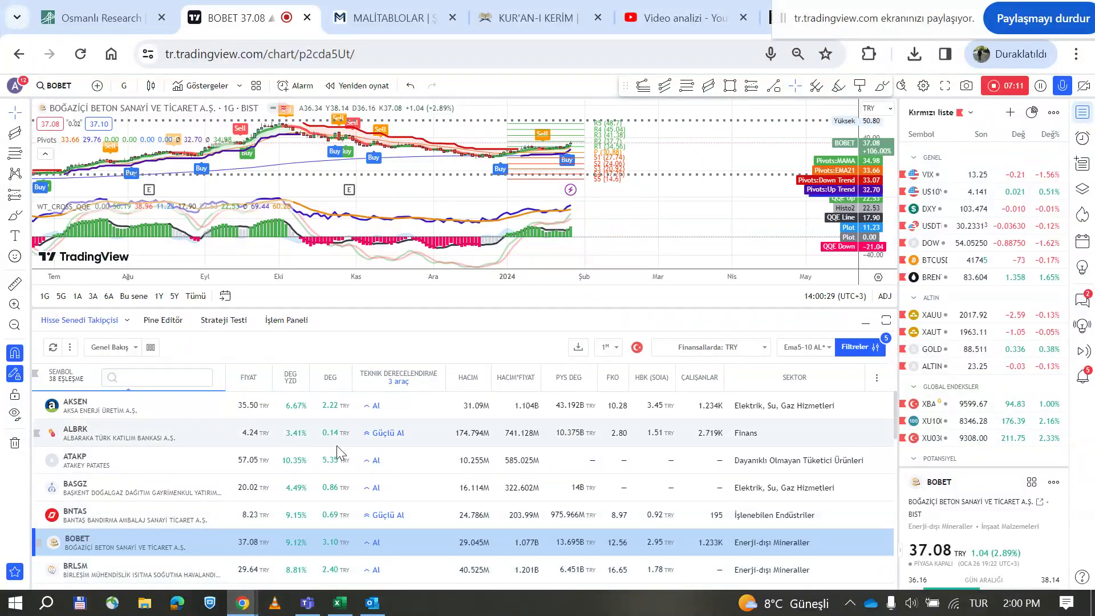
click(886, 321)
click(348, 606)
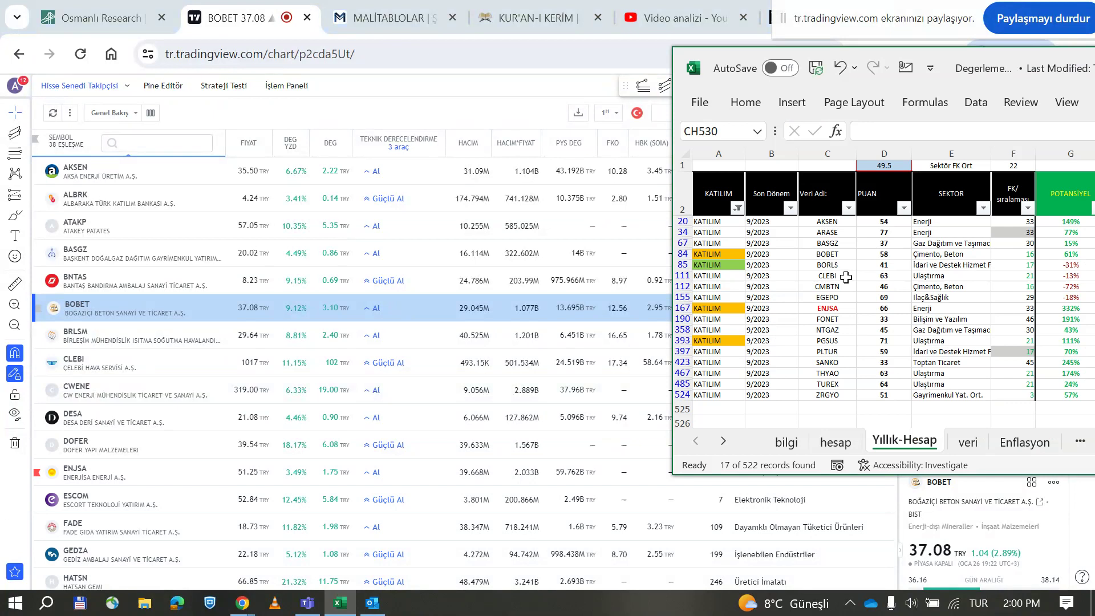
click(177, 365)
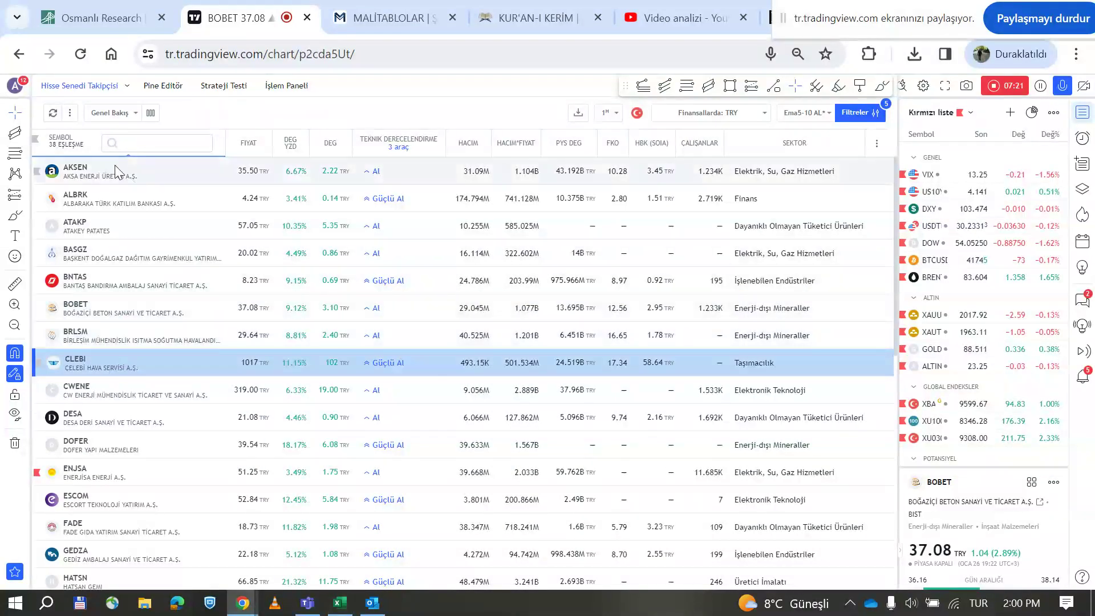
click(91, 87)
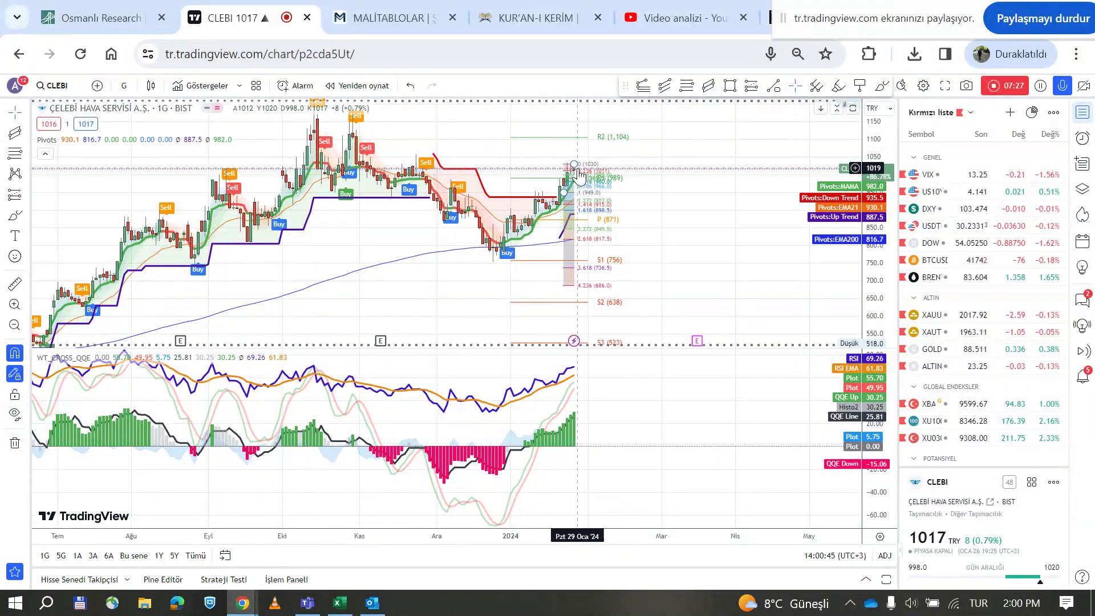
- Delete the Fibonacci drawing from the CLEBI chart and view the chart on the 1-week interval with a compressed price scale
click(577, 170)
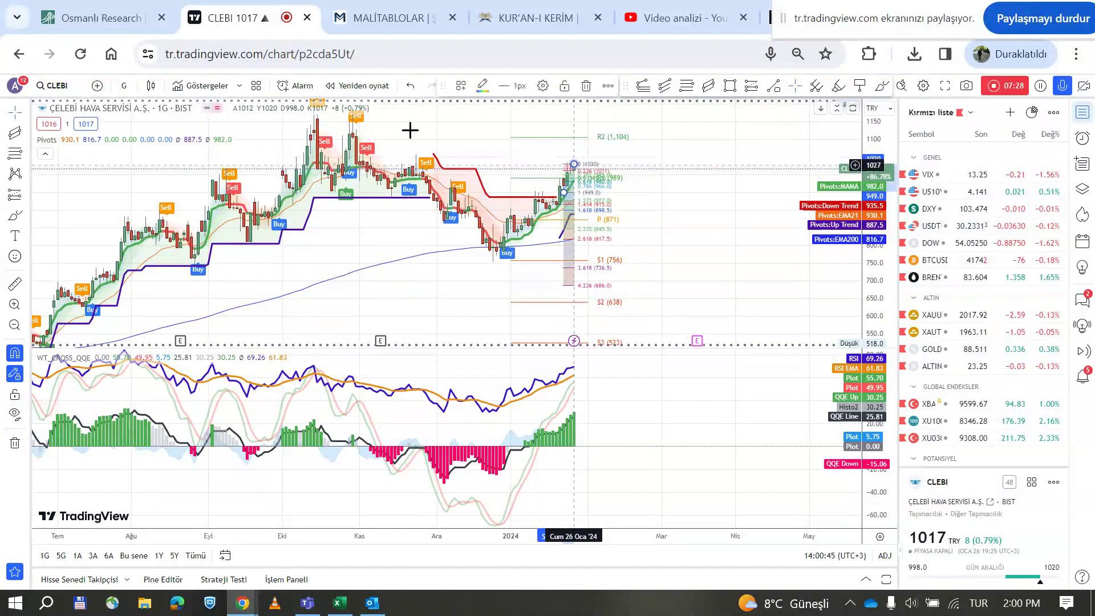
click(587, 87)
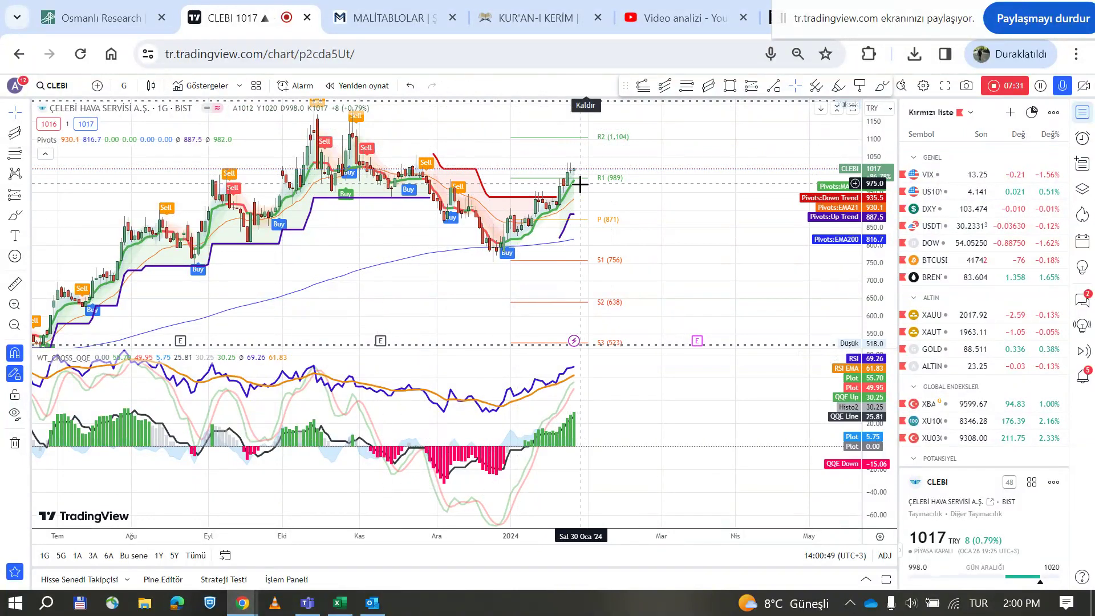
click(125, 86)
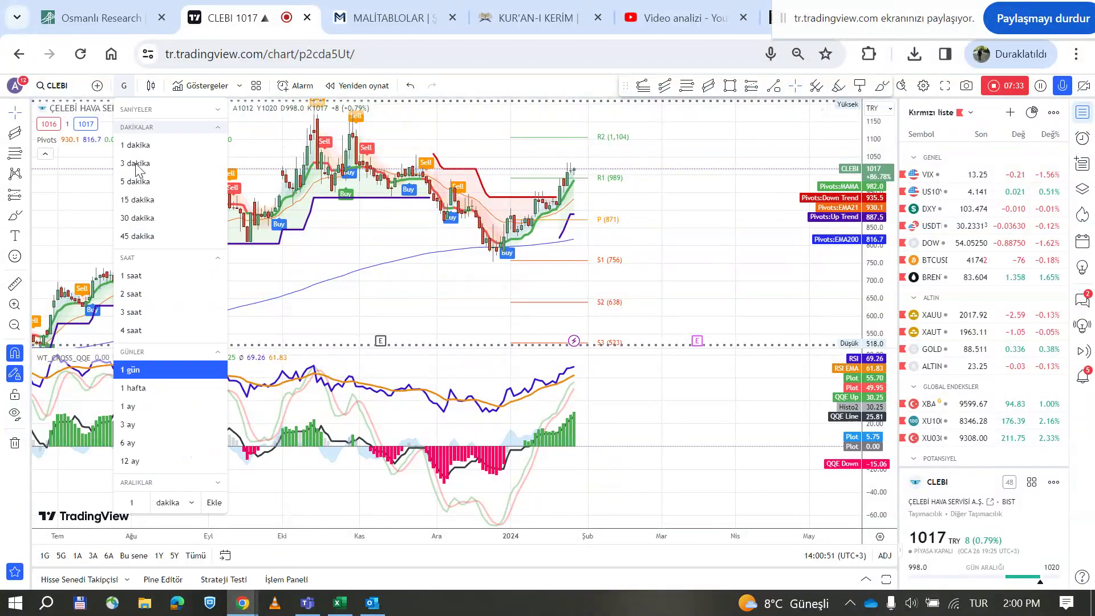
click(155, 390)
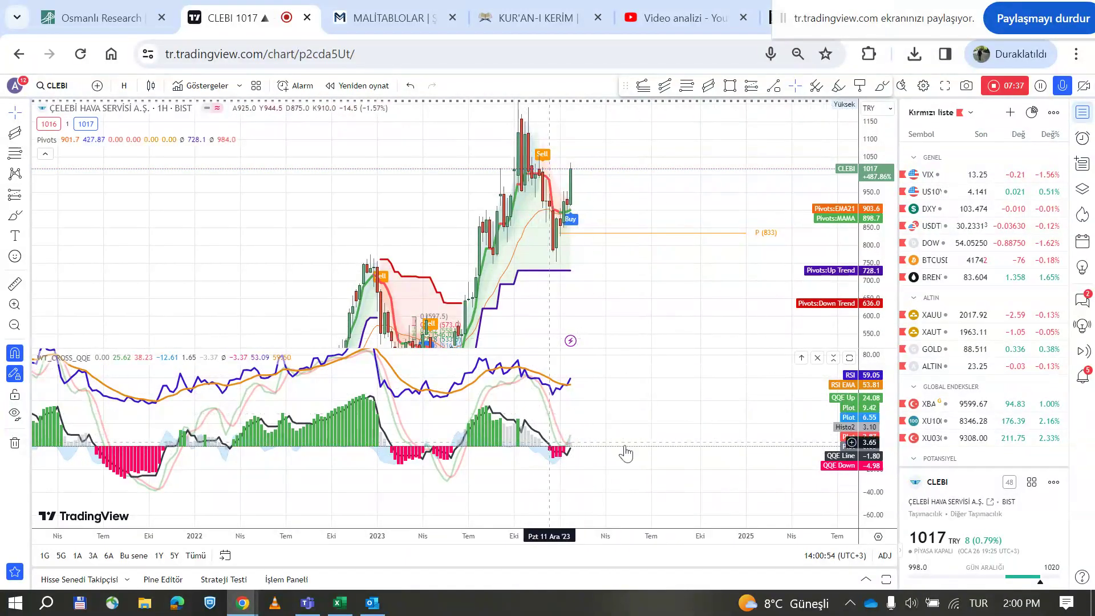
double_click(869, 258)
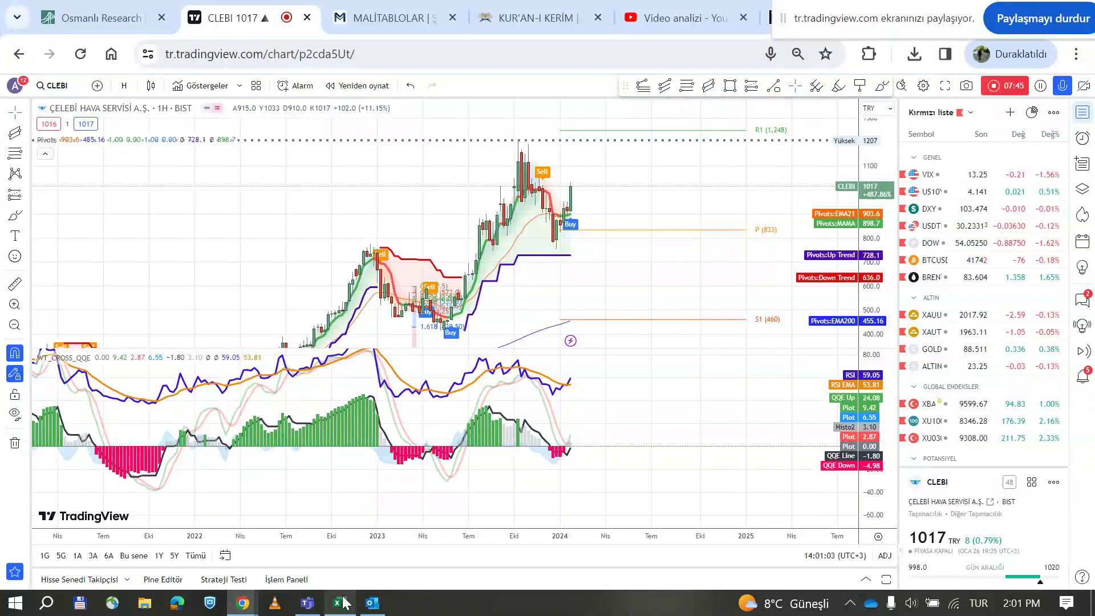
- Open the CWENE chart from the stock screener and examine its full weekly price range
click(73, 580)
scroll(137, 497, down, 1)
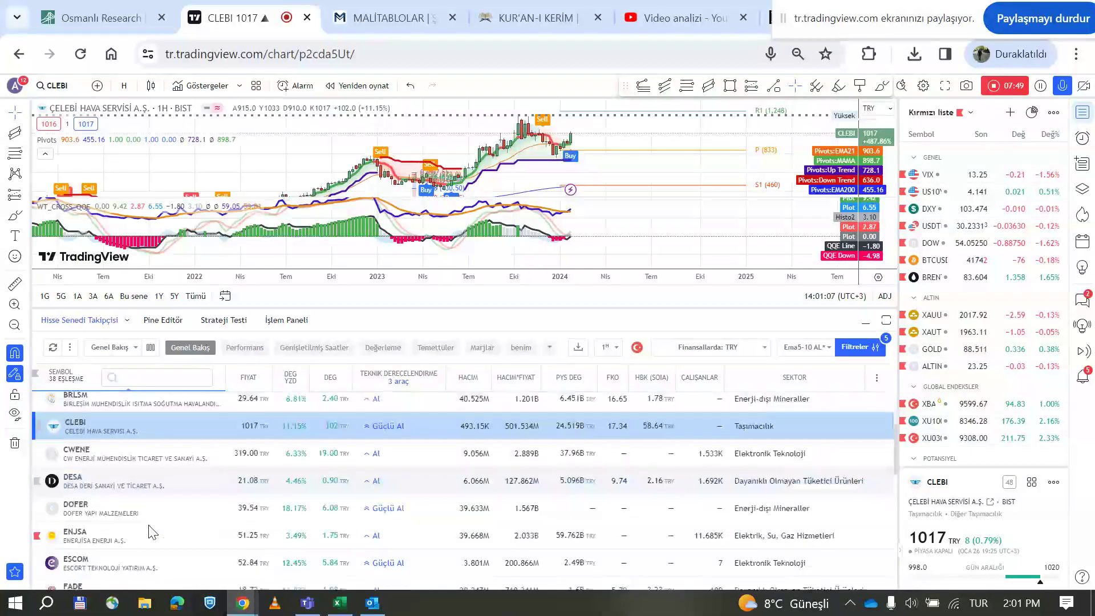
click(121, 449)
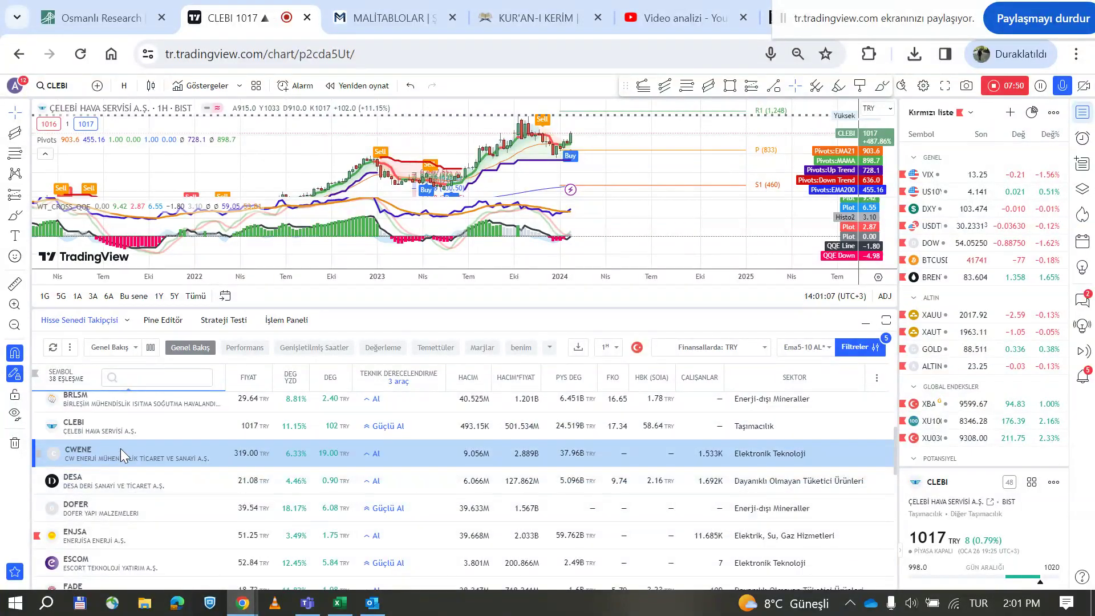
click(81, 322)
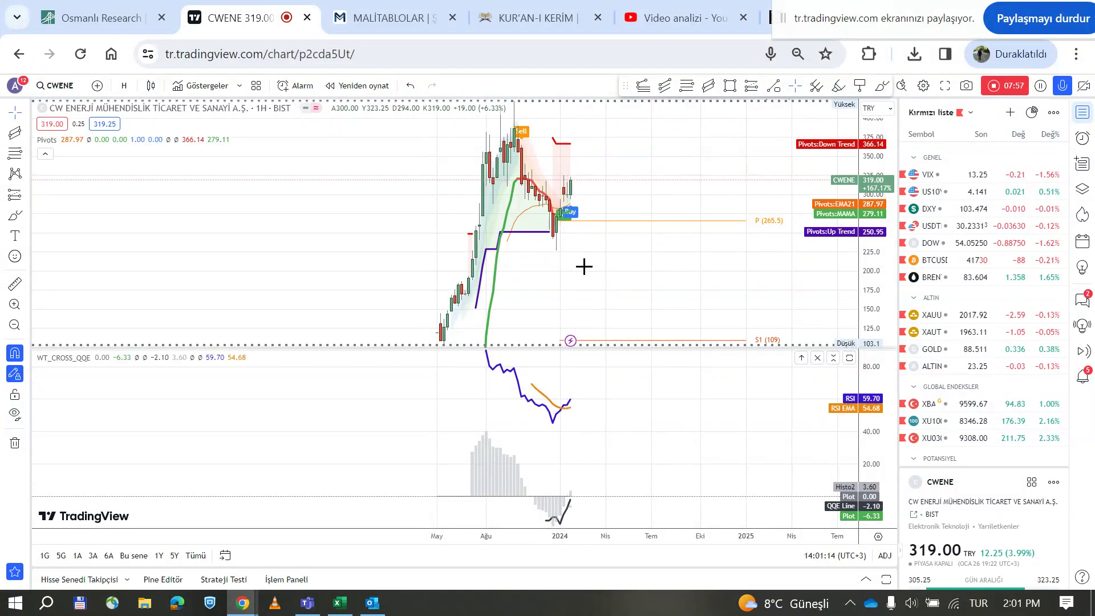
drag(886, 226, 886, 248)
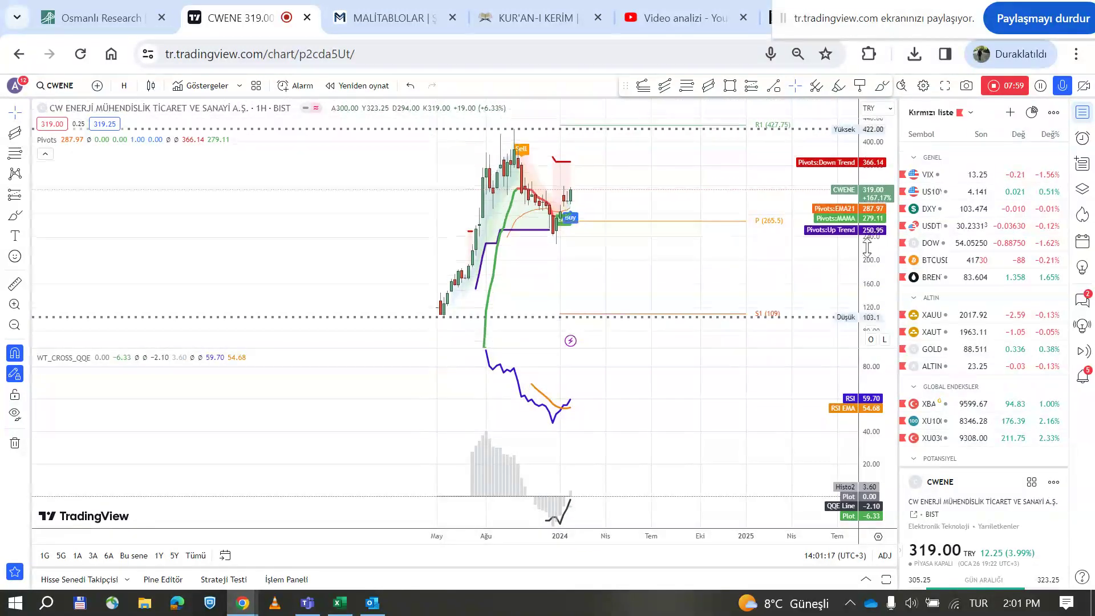
scroll(601, 215, up, 1)
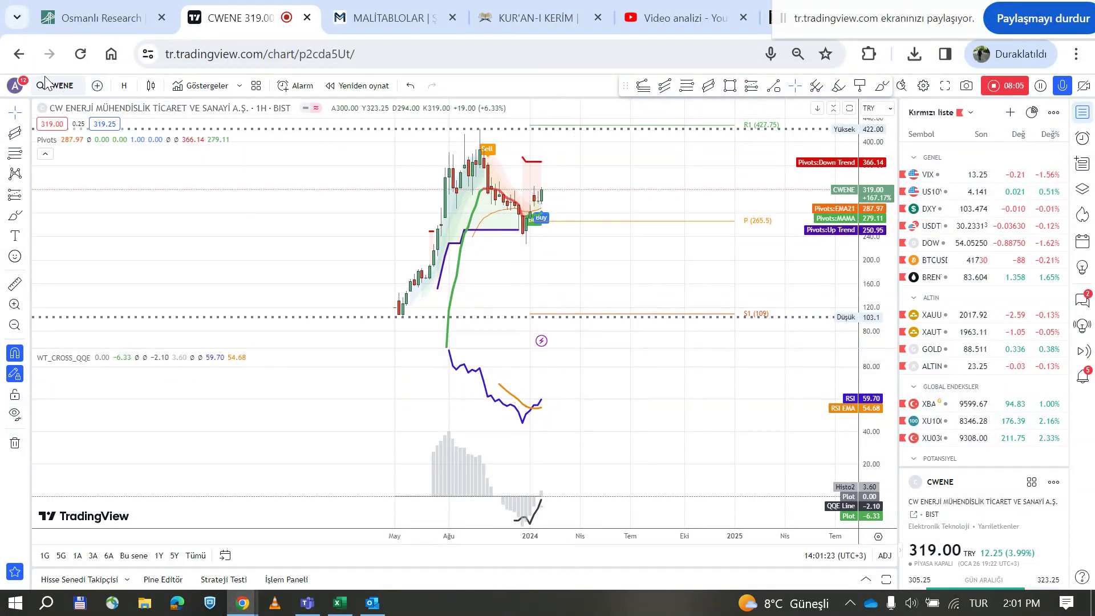
- Set the CWENE chart to the 1-day interval and compress the scale of the WT_CROSS_QQE indicator pane
click(123, 86)
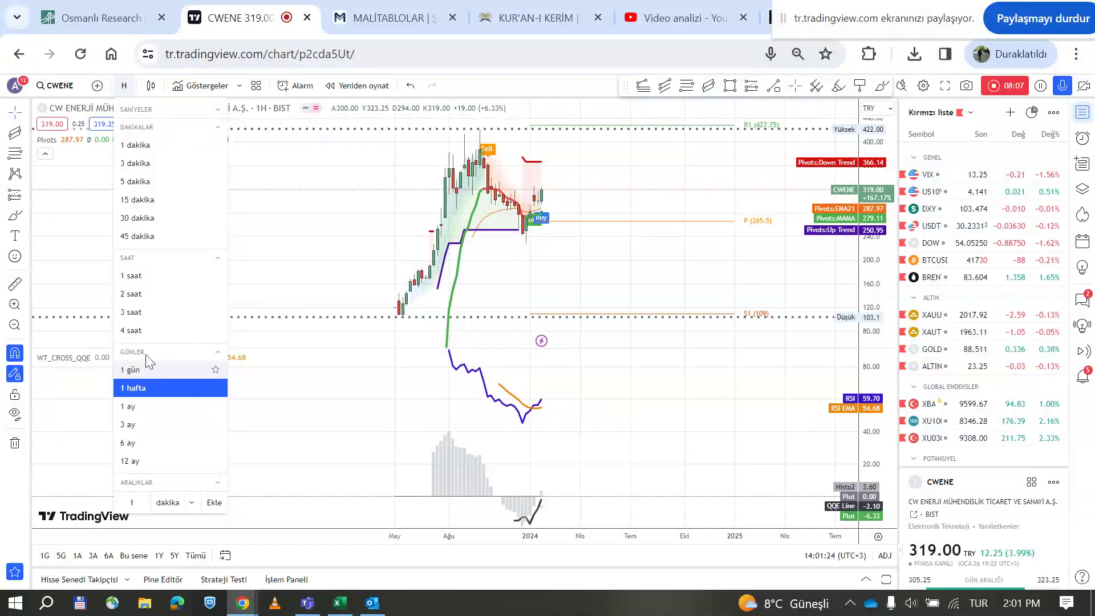
click(126, 368)
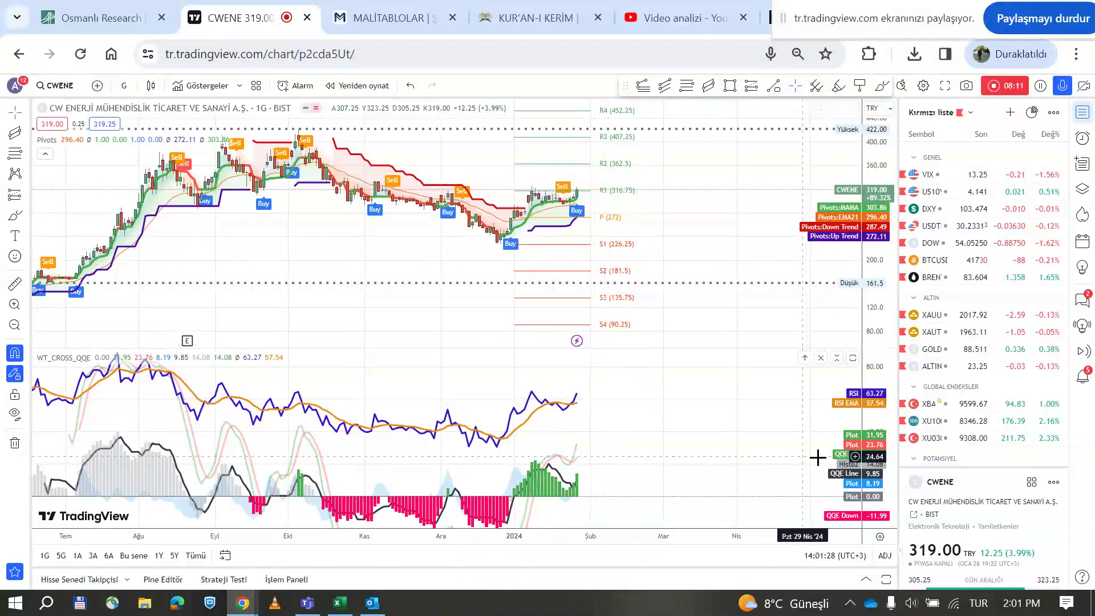
drag(882, 445, 883, 459)
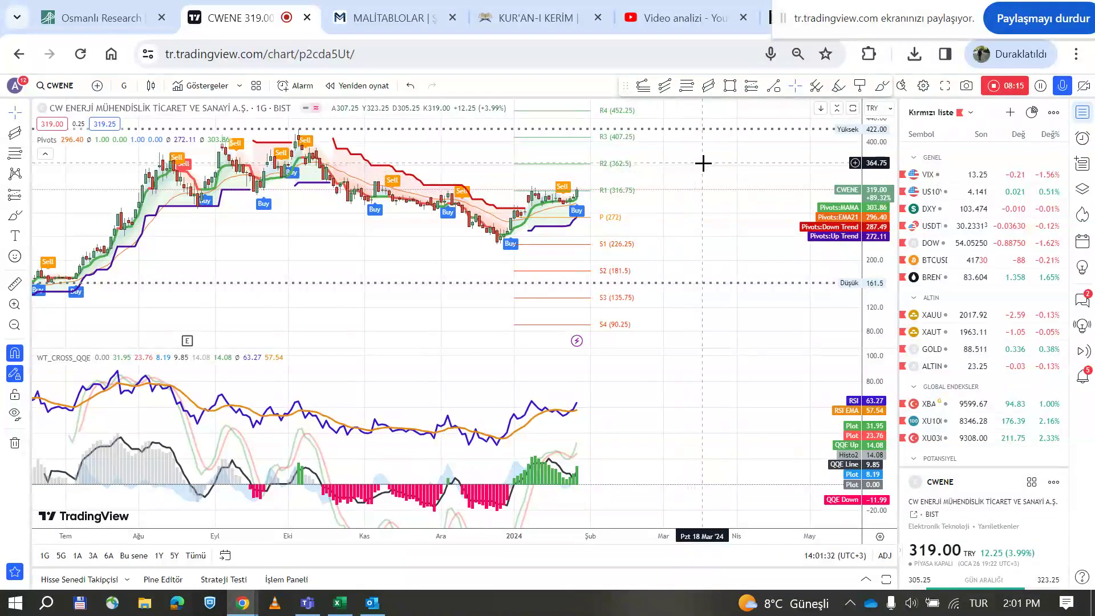
- Consult the filtered Excel list and open the ENJSA stock chart through the symbol search
click(340, 606)
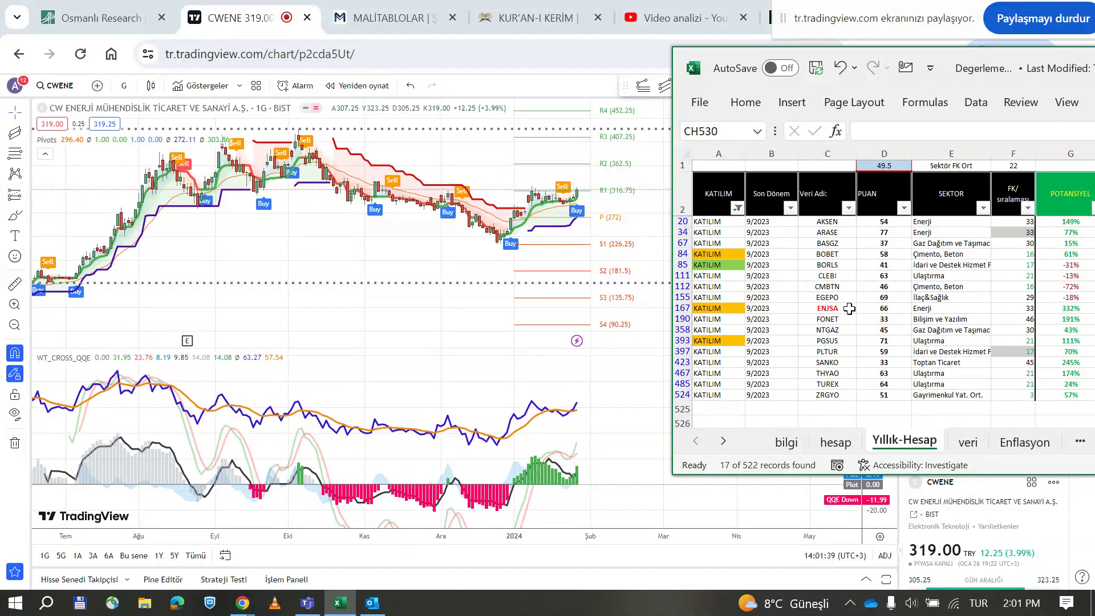
click(41, 85)
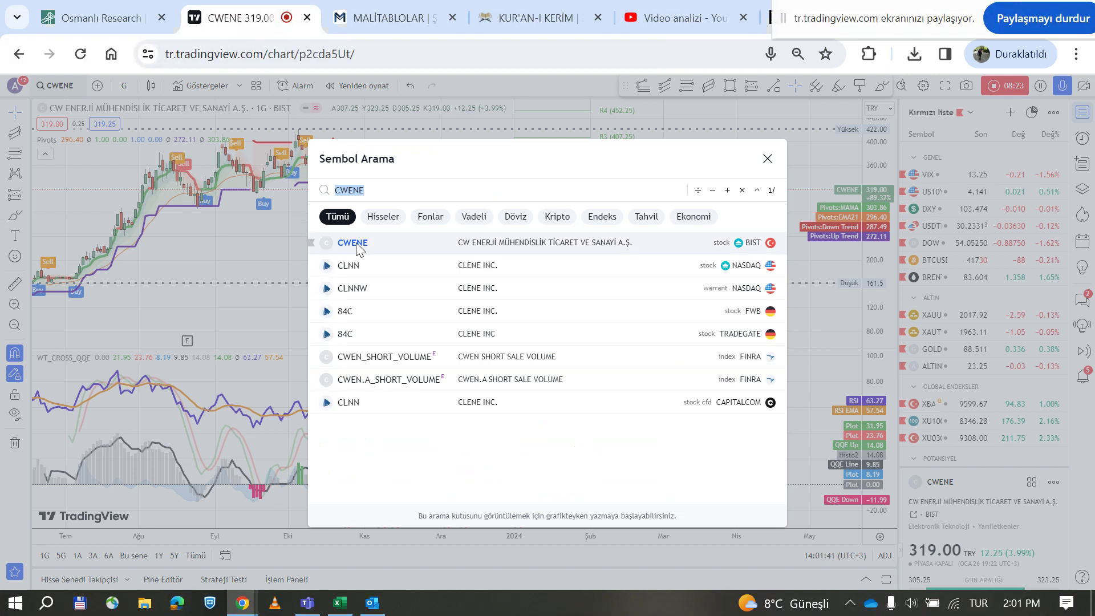
text(ENJSA)
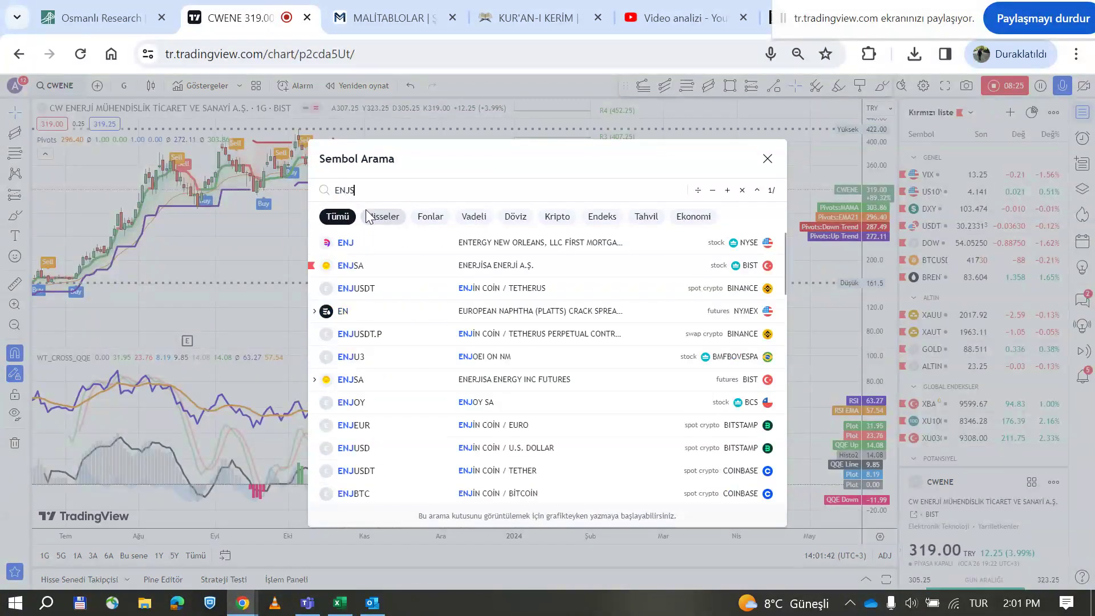
click(427, 244)
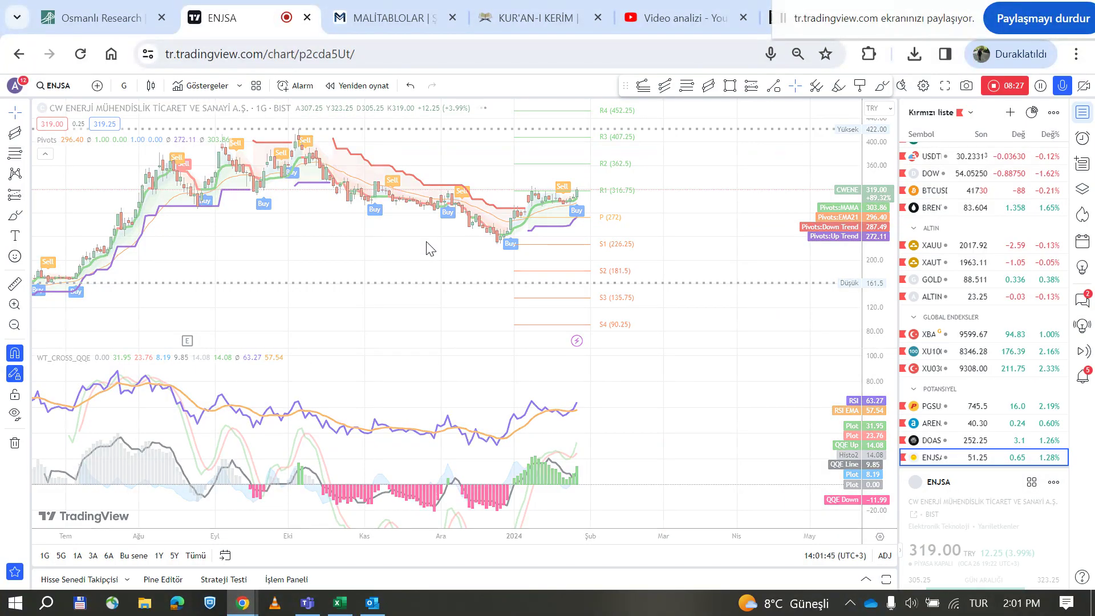
- Set the ENJSA chart to the 1-week interval and compress its price scale around the recent candles
click(124, 86)
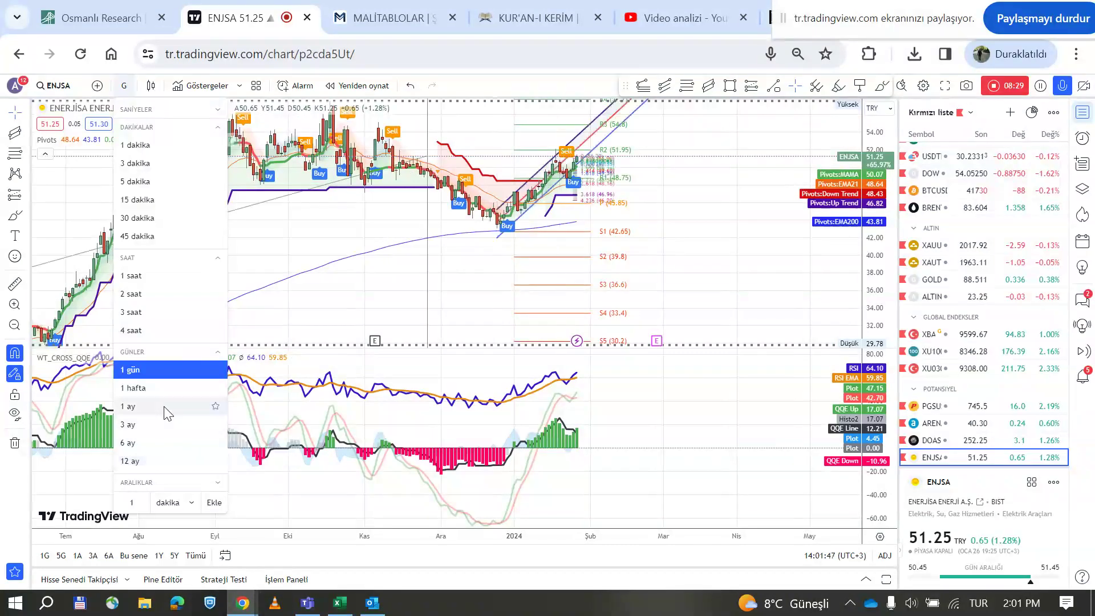
click(154, 390)
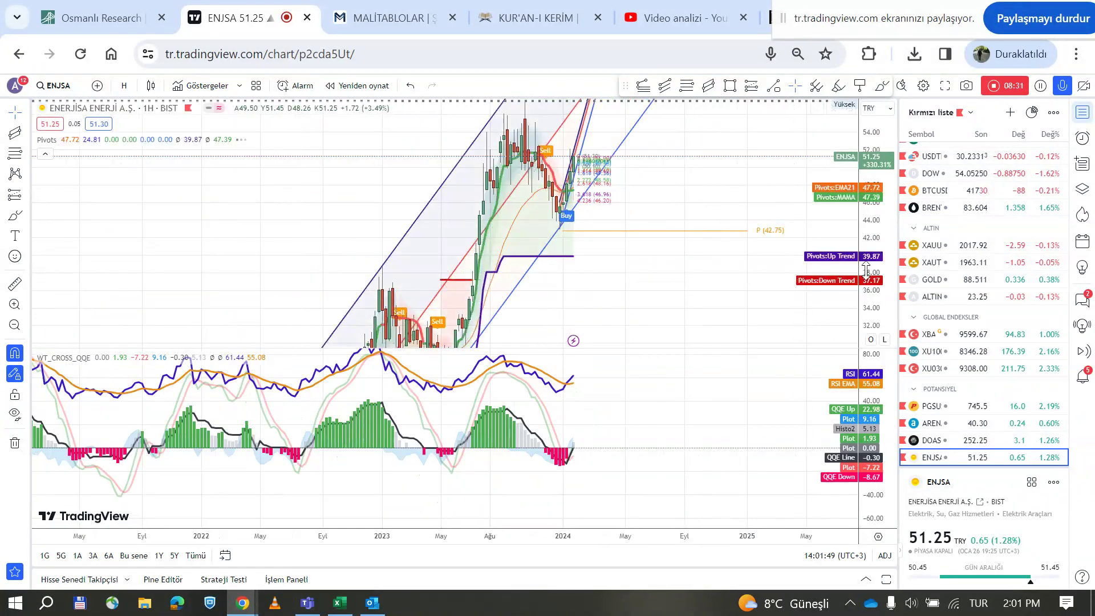
drag(866, 274, 881, 294)
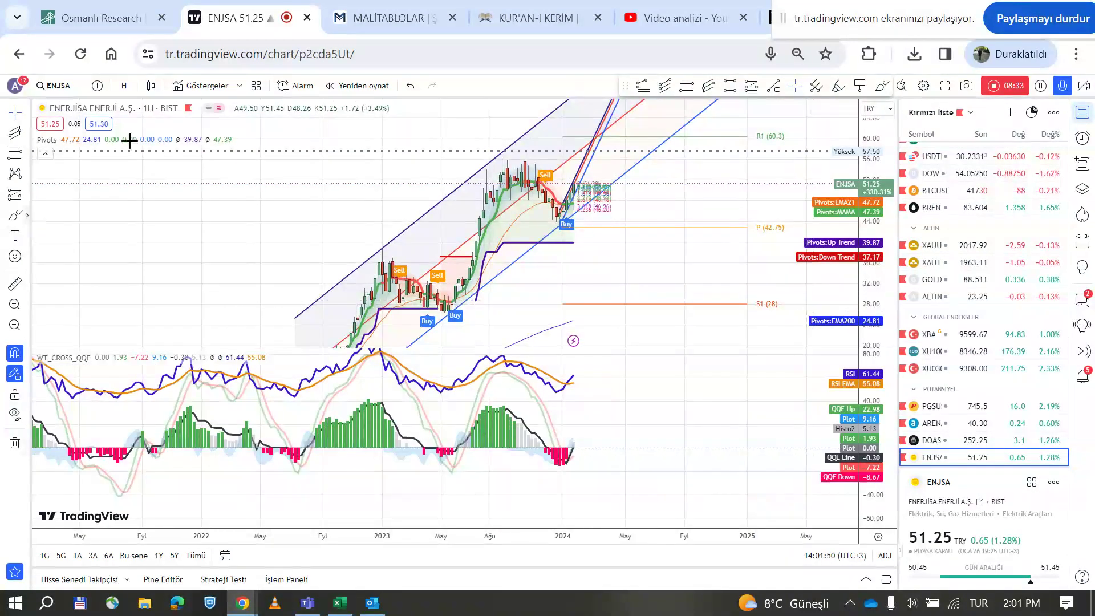
scroll(365, 228, up, 3)
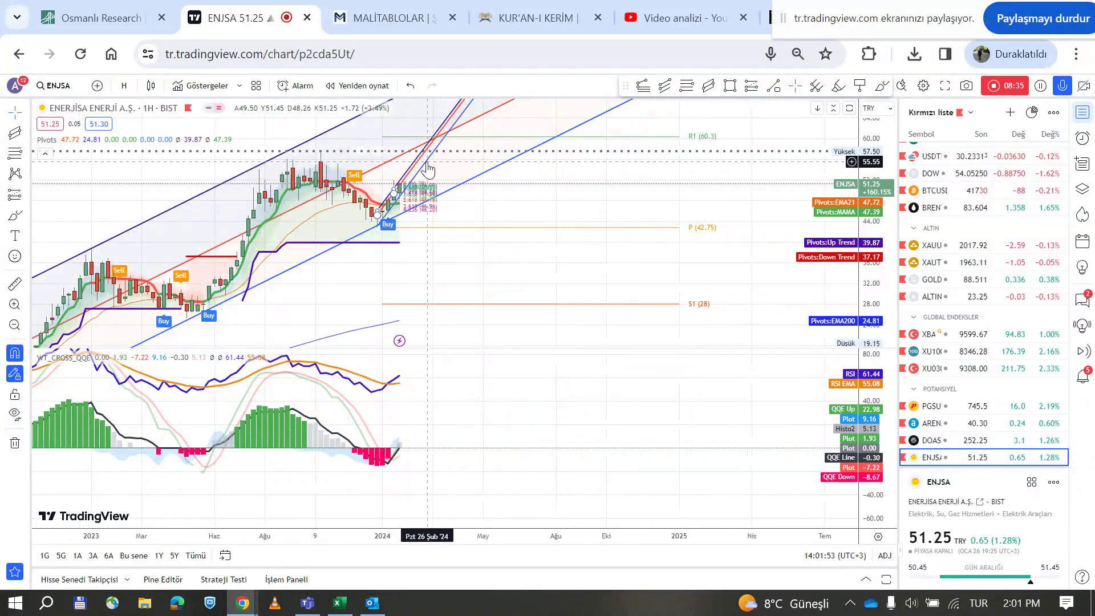
- Delete the steep channel and the Fibonacci drawing at ENJSA's latest candles, and examine a wider weekly price range
key(ctrl+z)
click(432, 200)
click(585, 87)
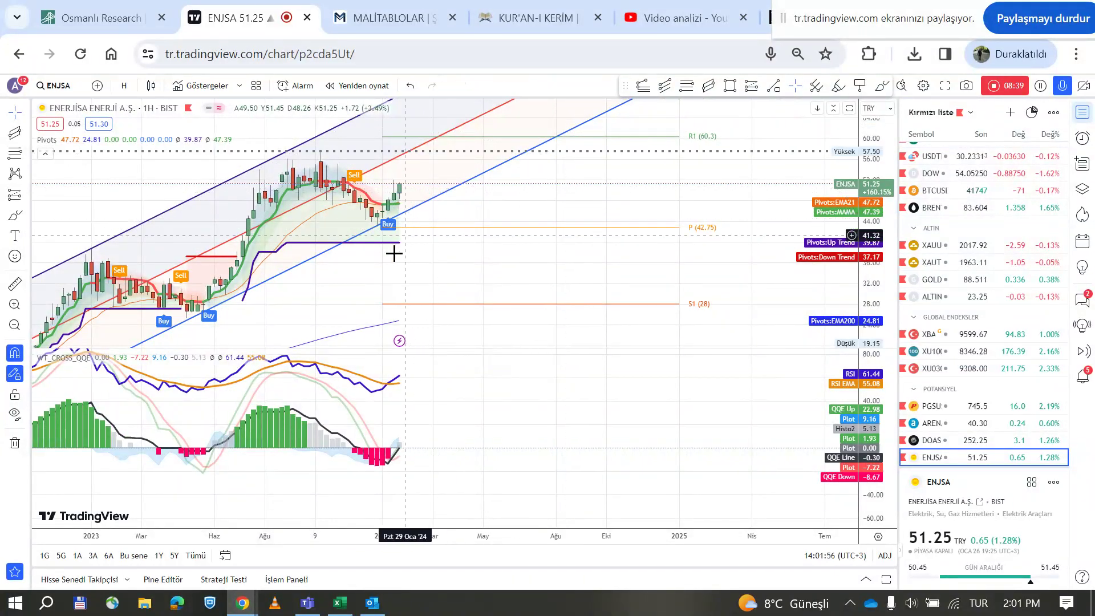
scroll(420, 266, down, 1)
drag(870, 251, 869, 299)
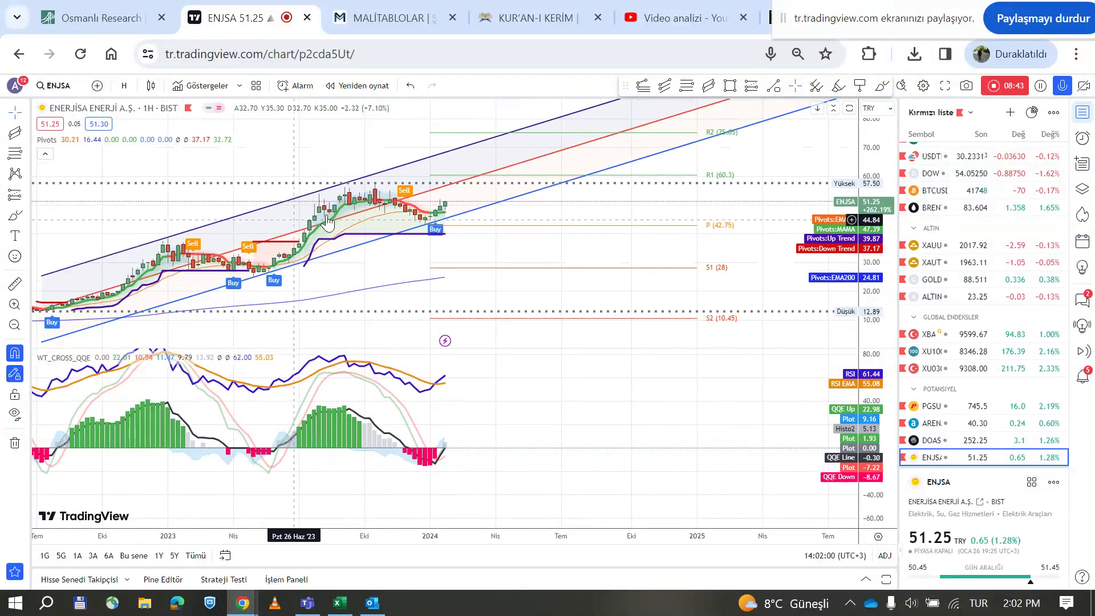
click(284, 270)
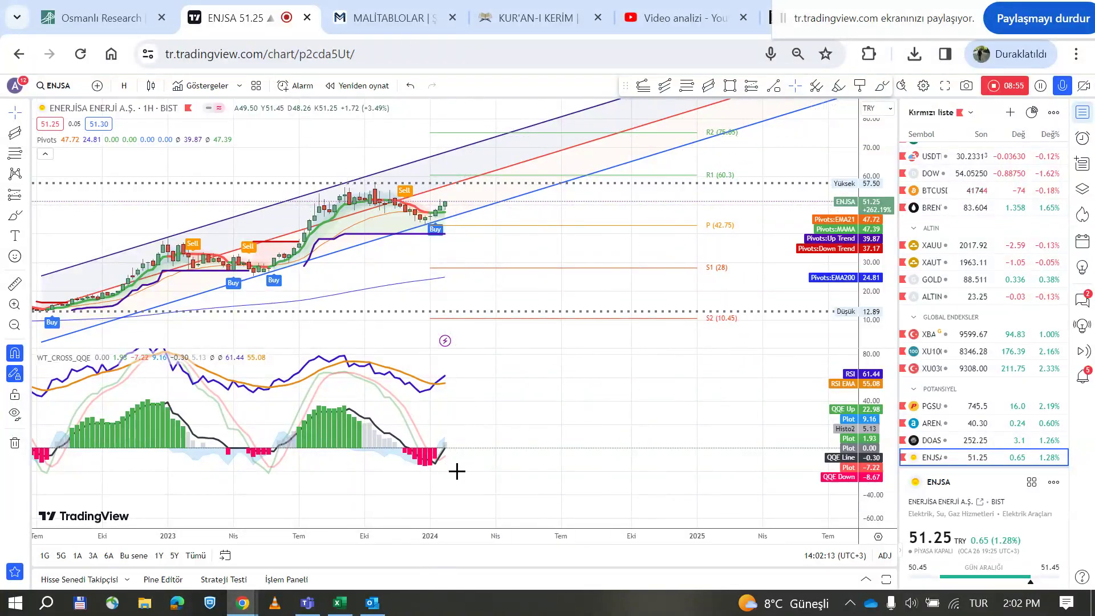
- Return the ENJSA chart to the 1-day interval and rescale it to show the price history since summer
click(123, 87)
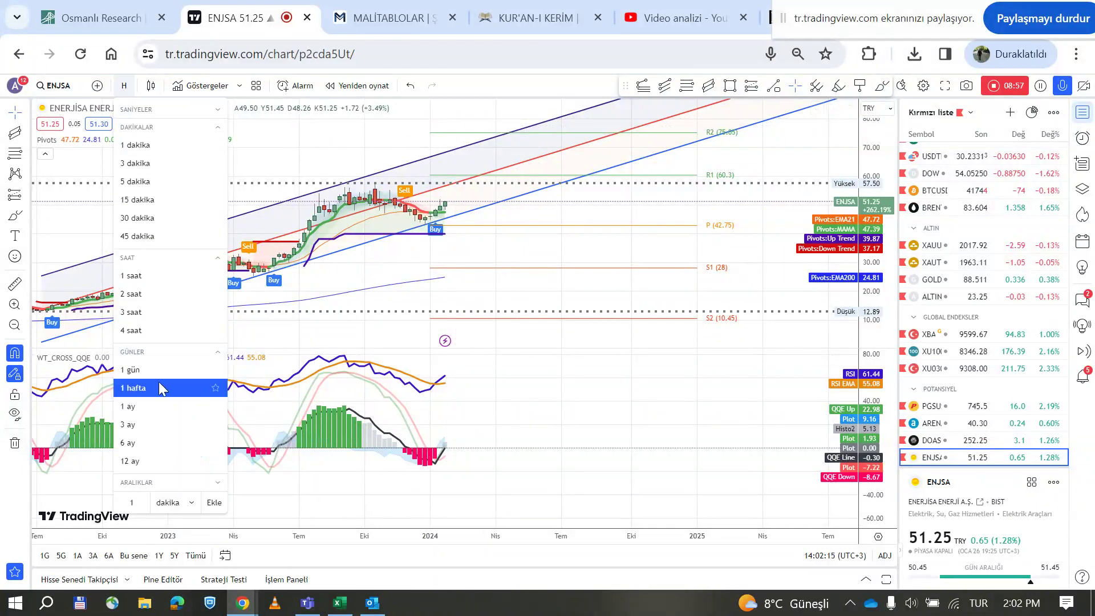
click(159, 369)
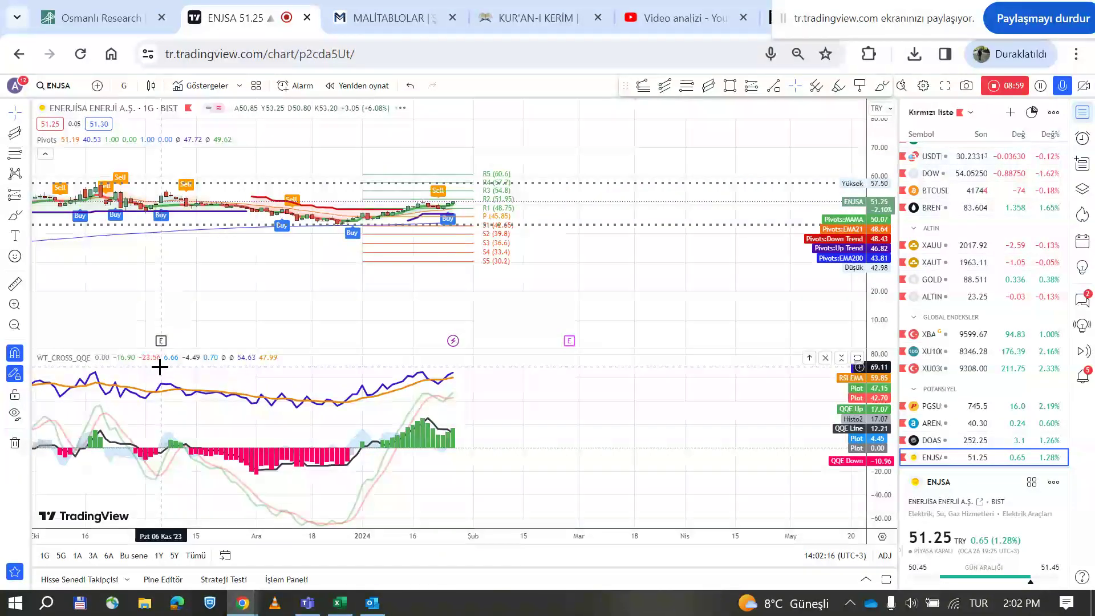
right_click(898, 285)
click(913, 312)
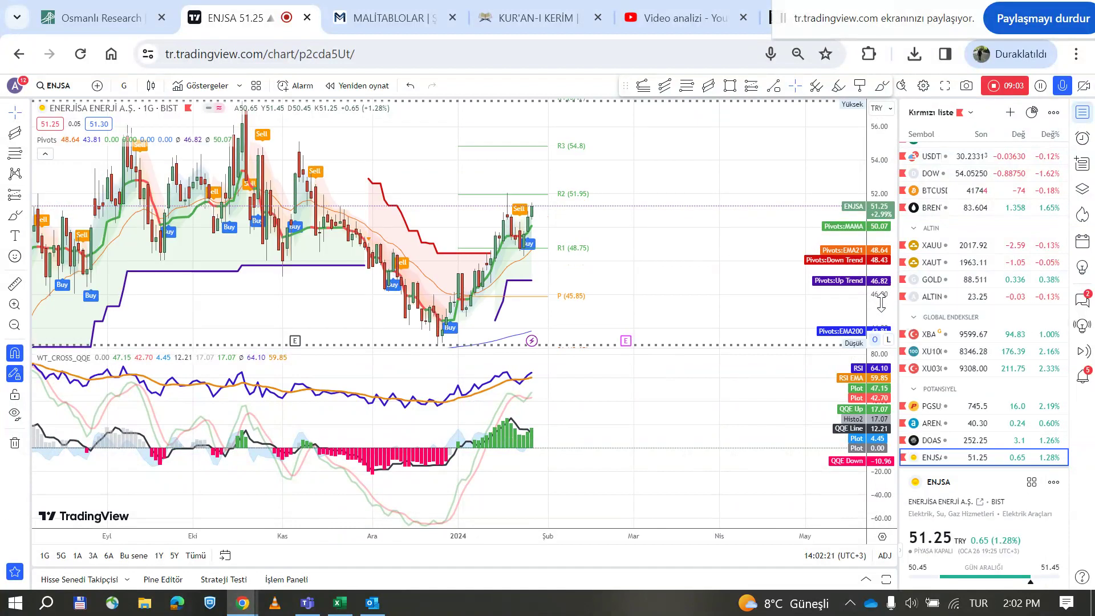
drag(881, 285, 882, 304)
scroll(690, 302, down, 2)
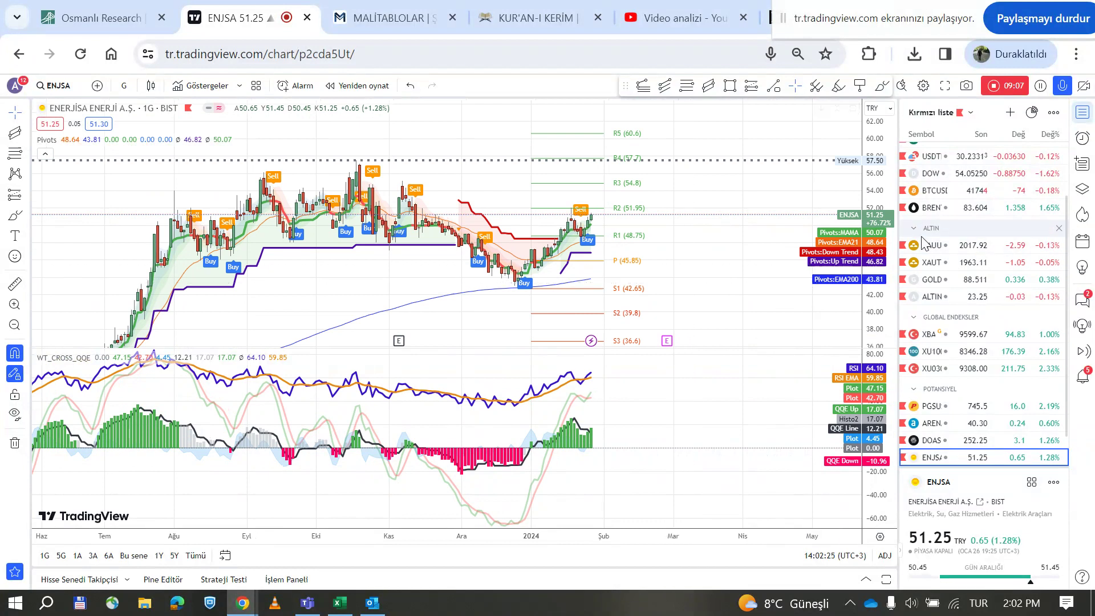
- Consult the filtered Excel list after checking ENJSA's daily range, and open the BIST PGSUS chart through the symbol search
drag(881, 240, 873, 271)
drag(567, 289, 553, 269)
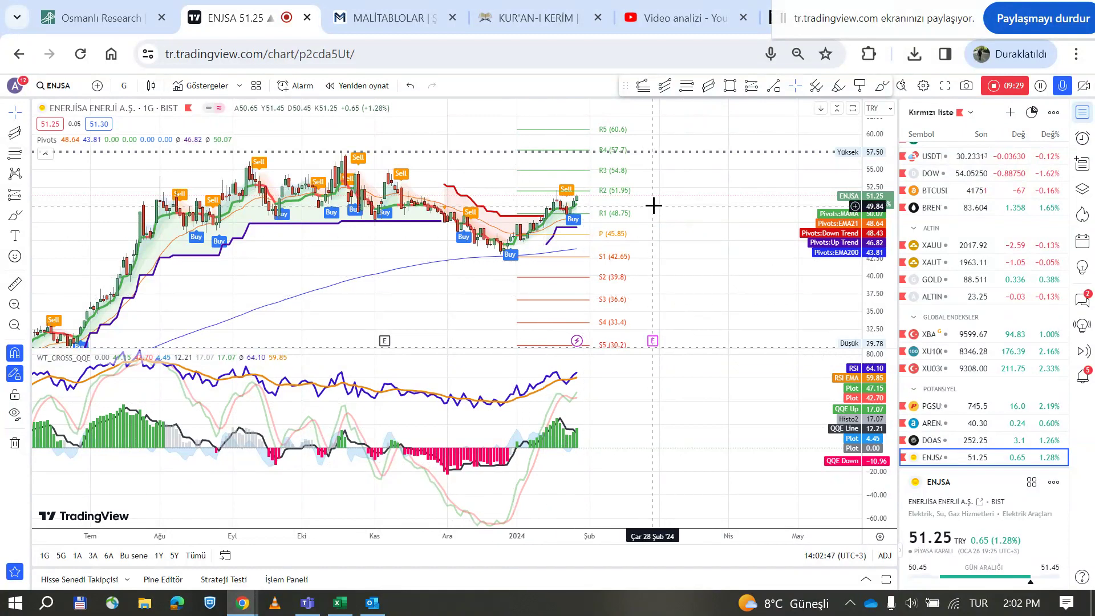
click(338, 604)
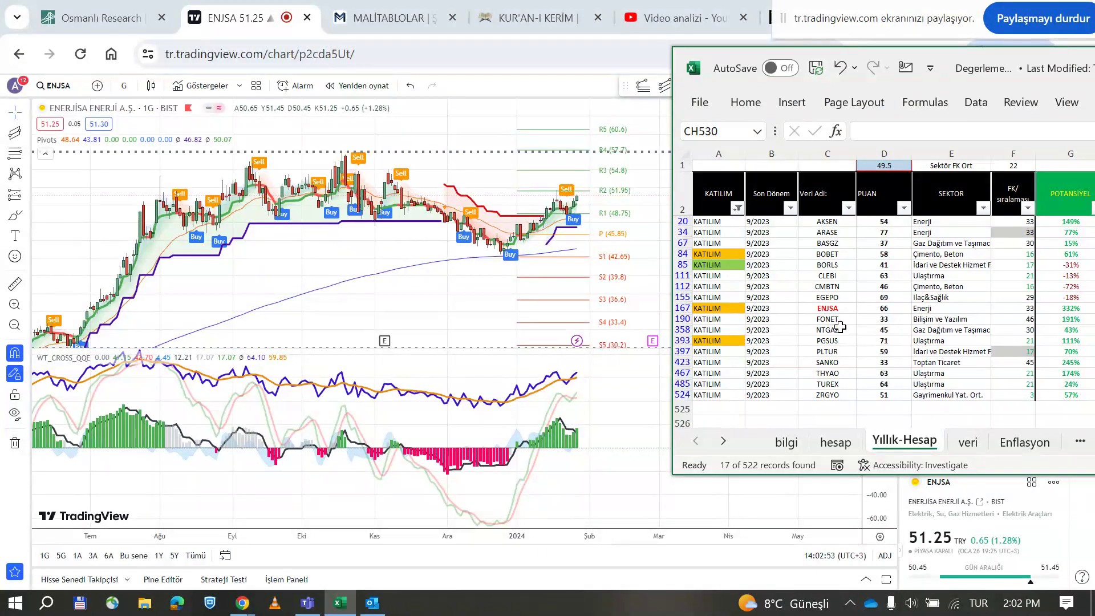
click(54, 86)
text(PGS)
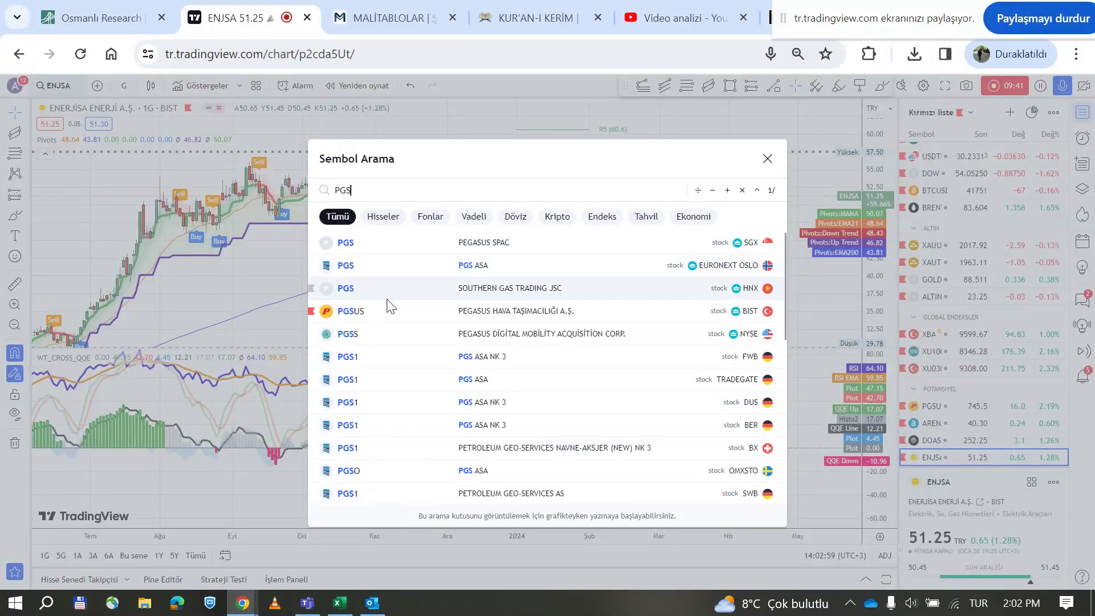
click(385, 314)
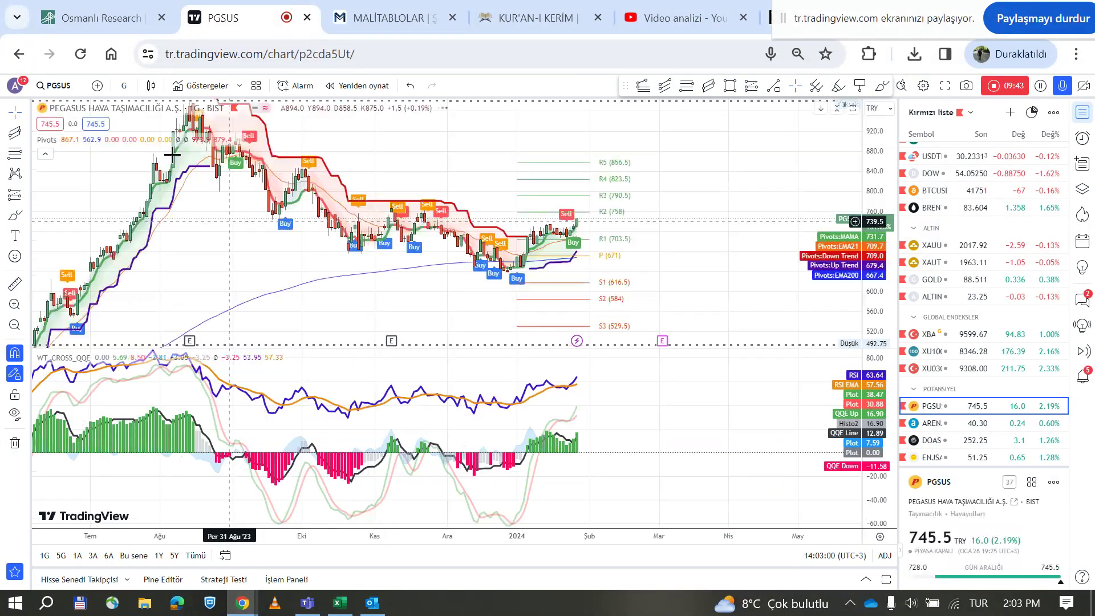
- Set the PGSUS chart to the 1-week interval and draw a Regression Trend from 5 May 2022 to 22 January 2024
click(124, 90)
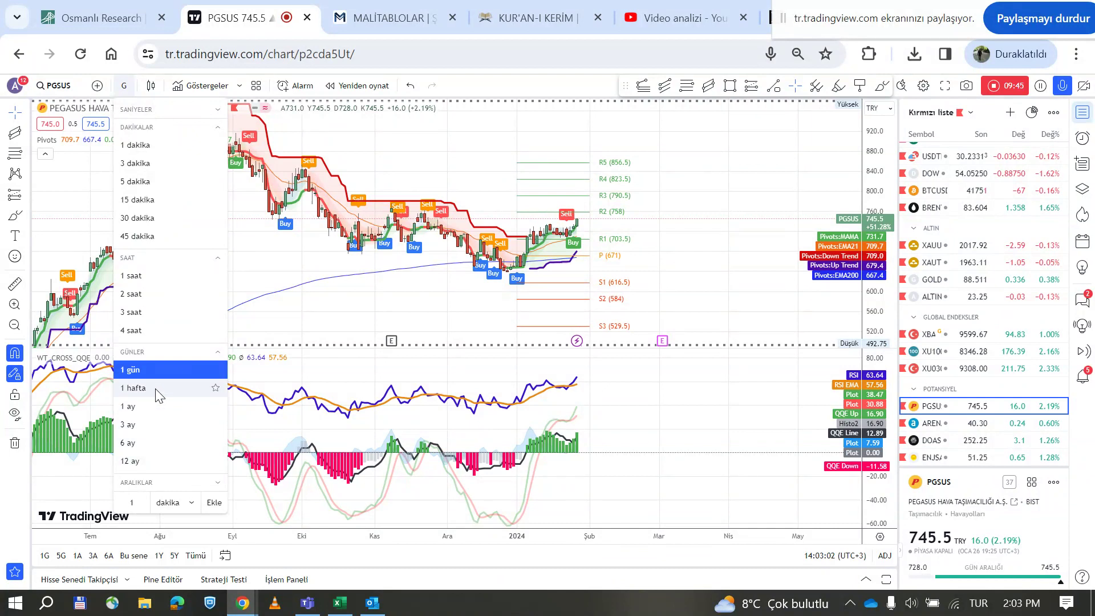
click(159, 390)
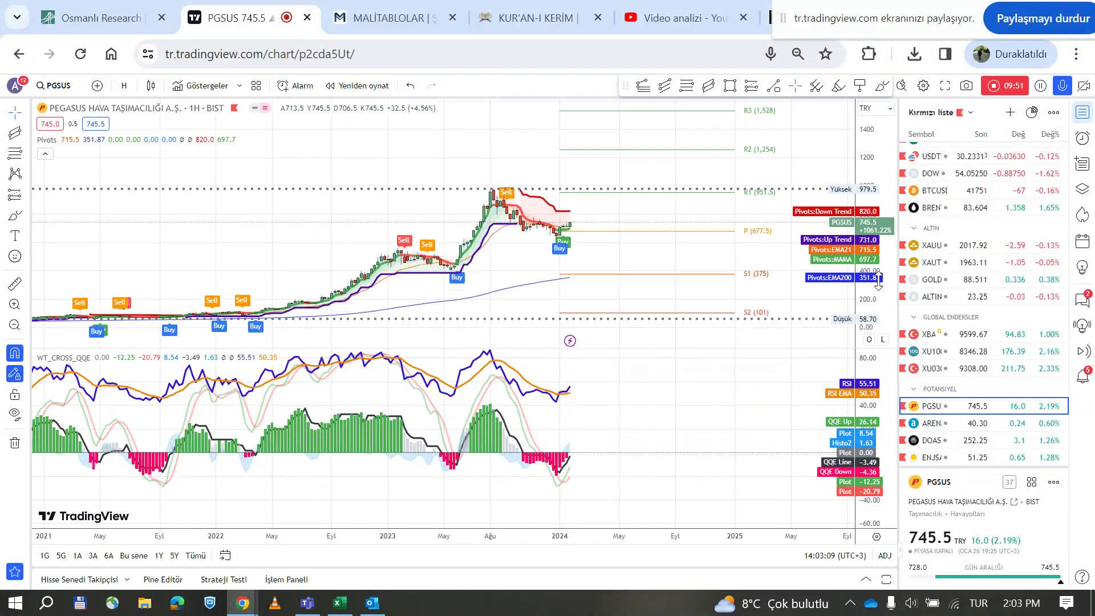
click(14, 133)
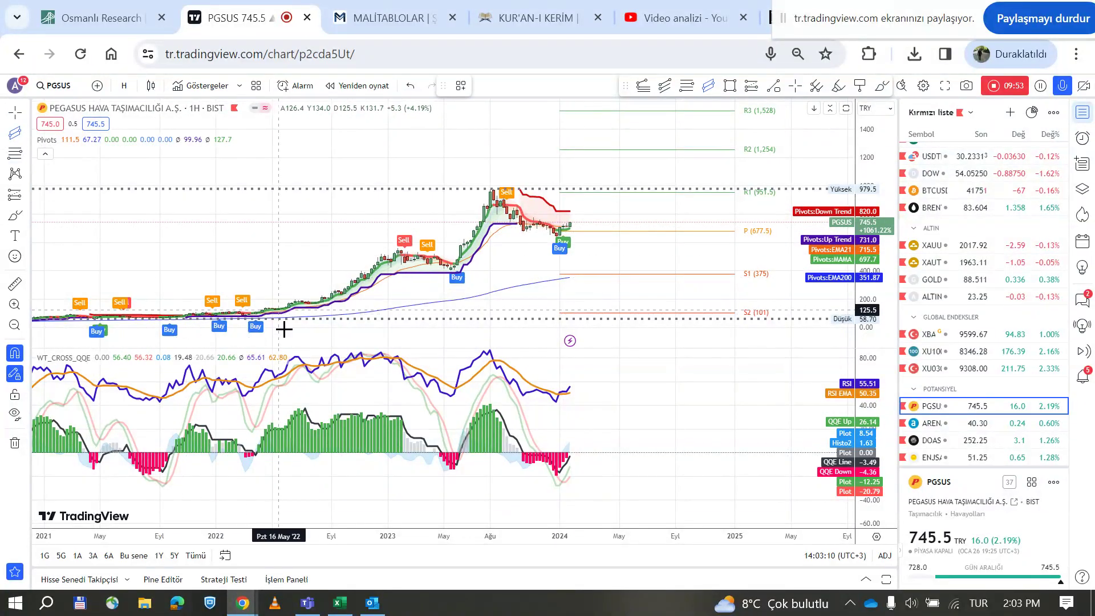
click(272, 308)
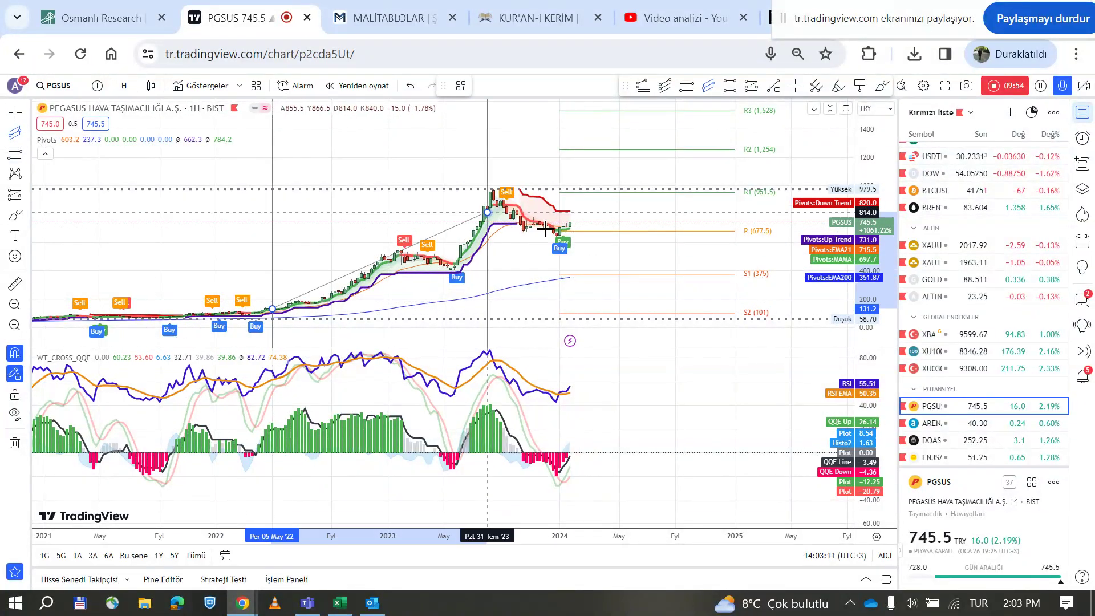
click(577, 216)
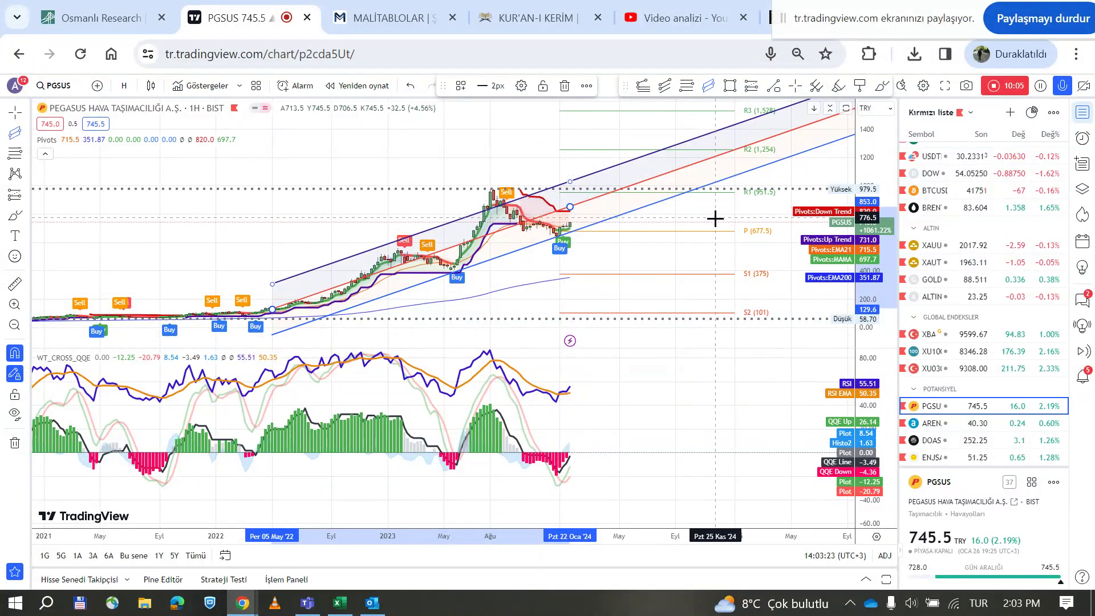
- Return the PGSUS chart to the 1-day interval and refit its price scale to show the history since May 2023
click(122, 370)
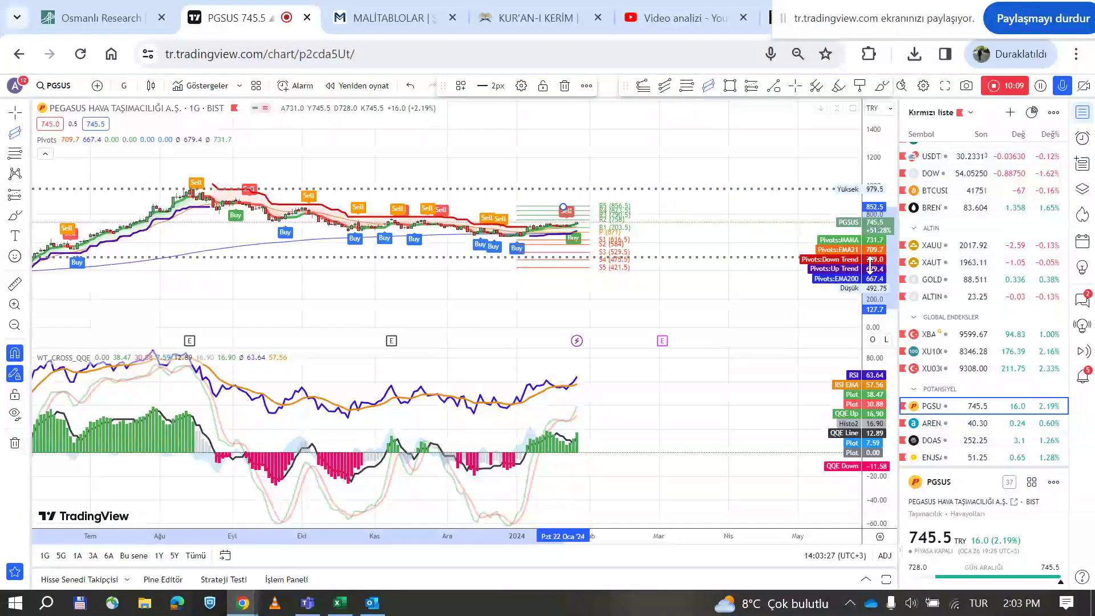
right_click(877, 208)
click(915, 246)
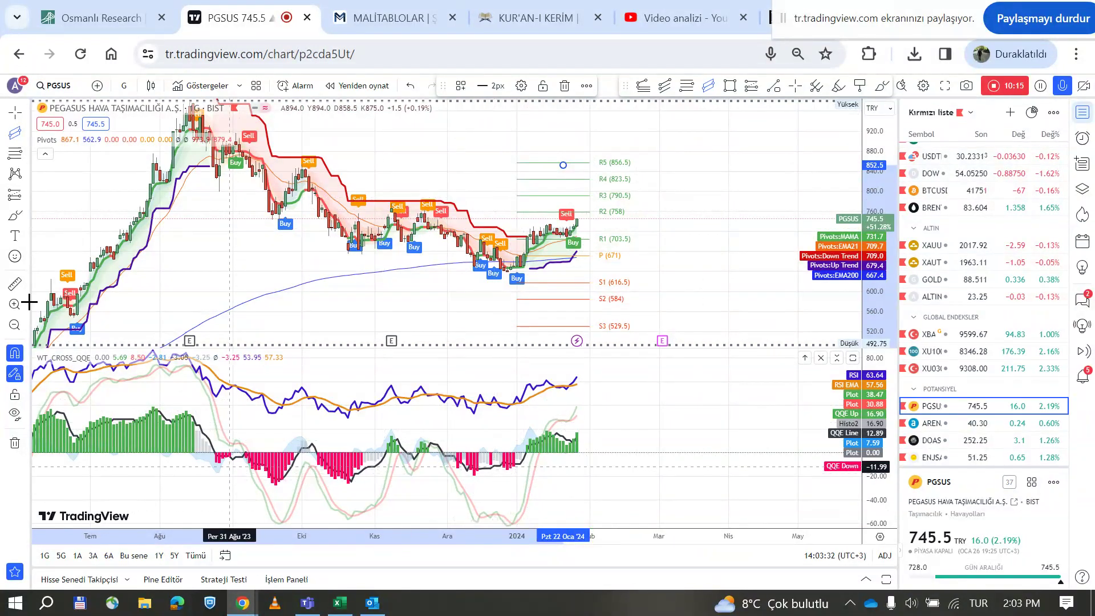
scroll(560, 361, down, 2)
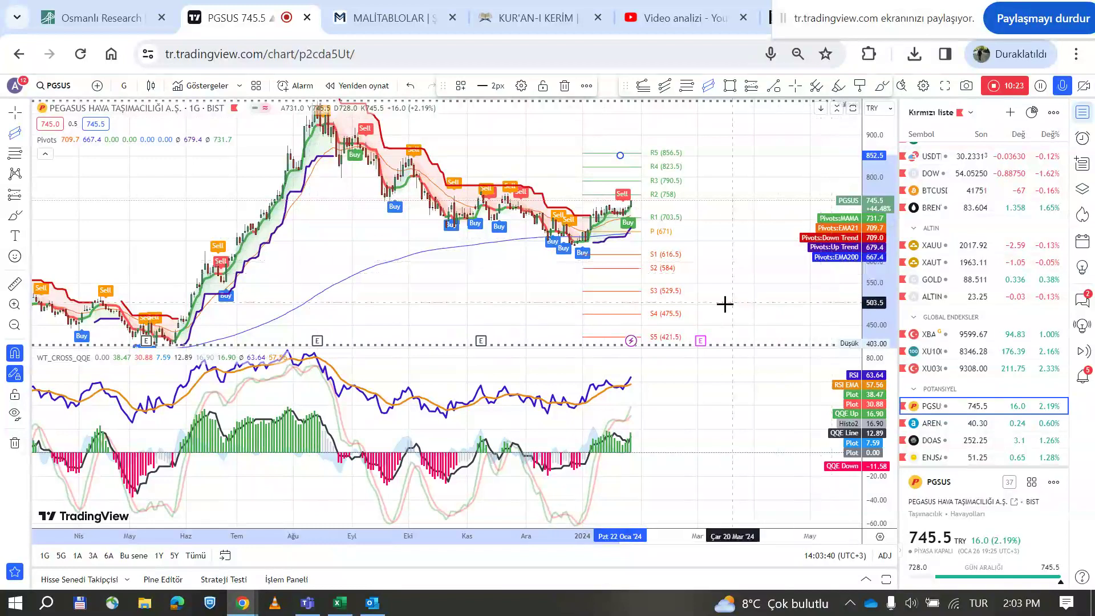
scroll(721, 297, up, 1)
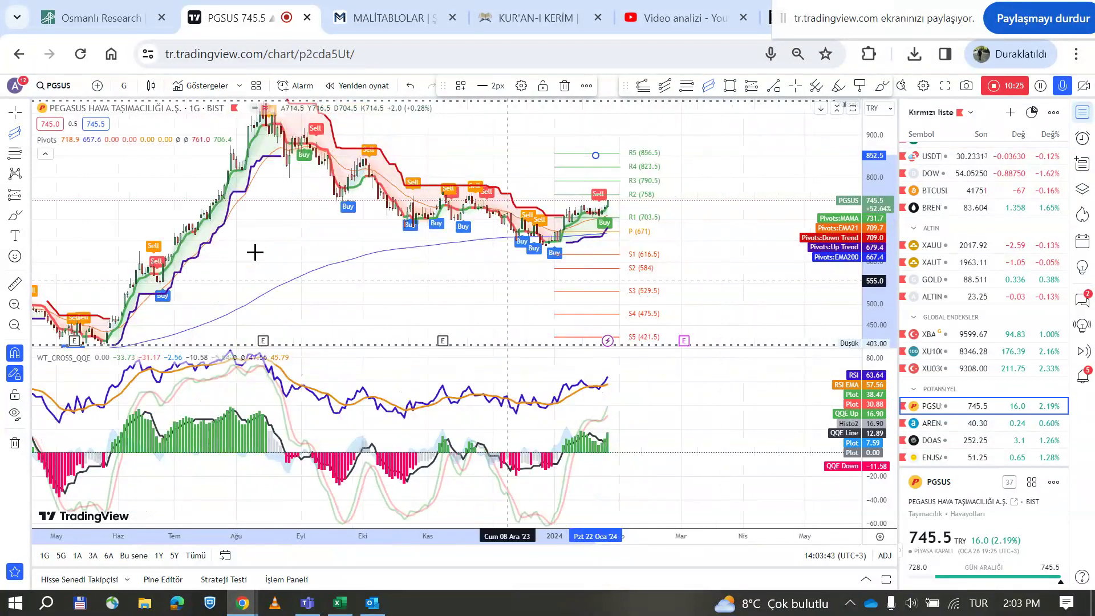
- Draw a Regression Trend on the PGSUS daily chart from 10 August 2023 to 22 January 2024
click(14, 135)
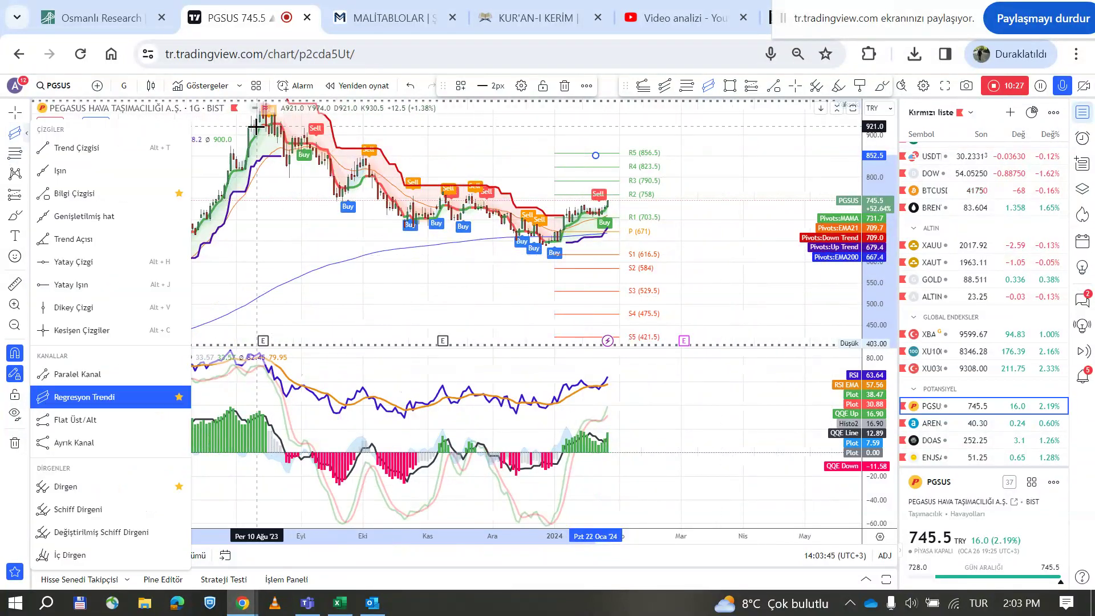
click(257, 126)
click(564, 216)
click(598, 241)
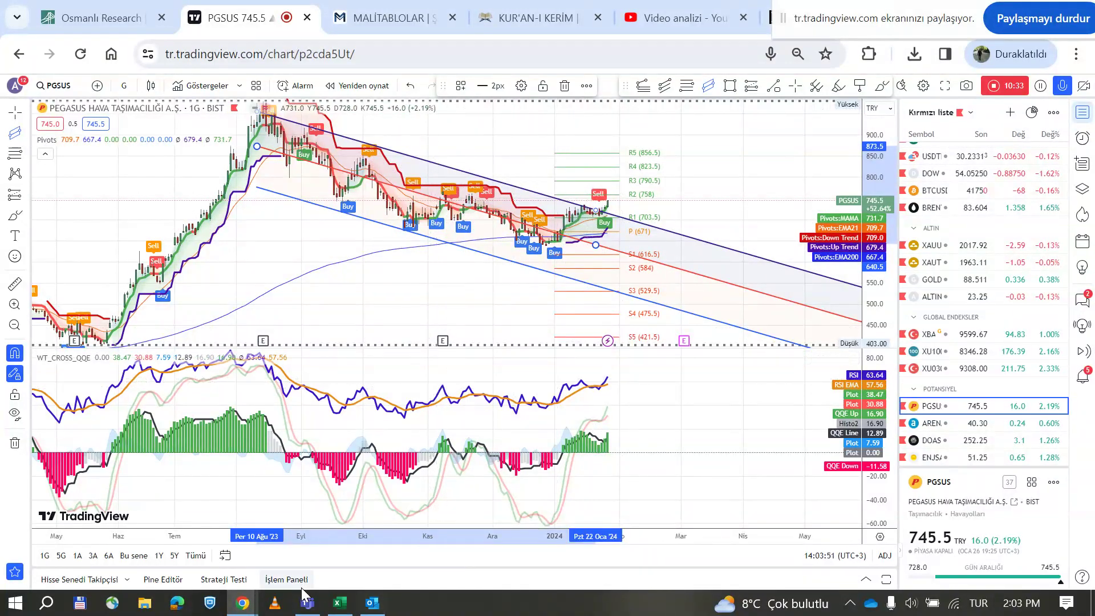
- Copy the ticker PLTUR from the filtered Excel list and open its stock chart through the symbol search
click(340, 603)
click(846, 352)
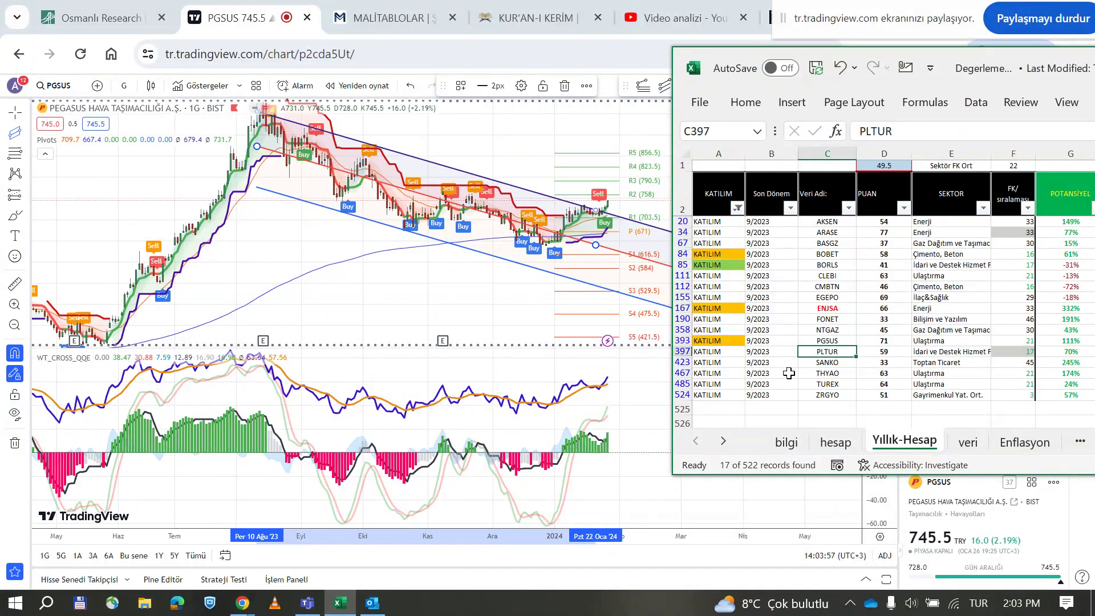
double_click(879, 131)
key(ctrl+c)
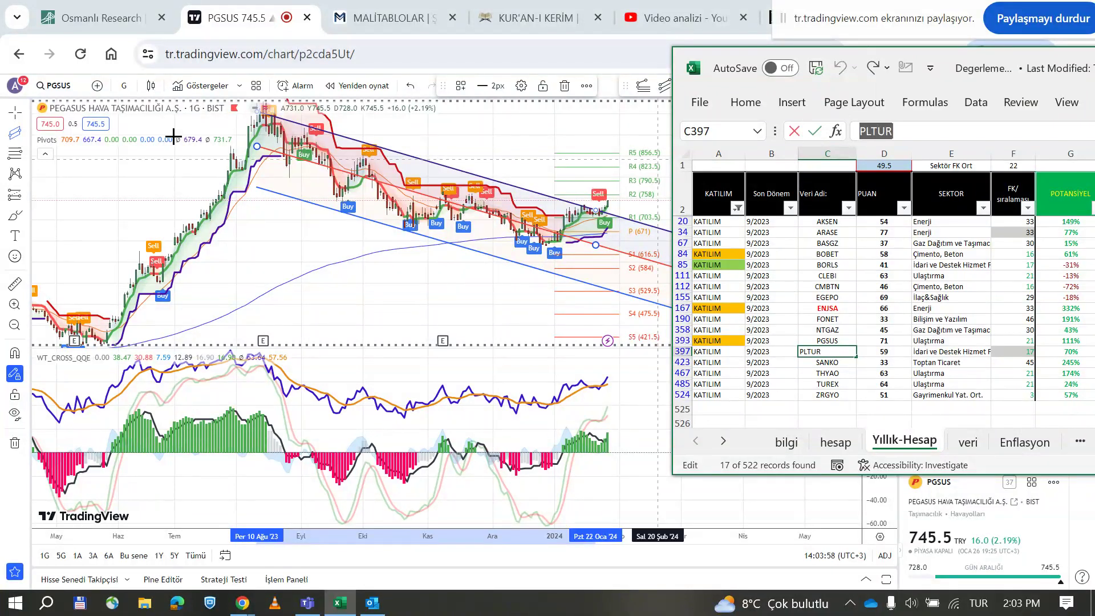
click(54, 85)
key(ctrl+v)
key(Return)
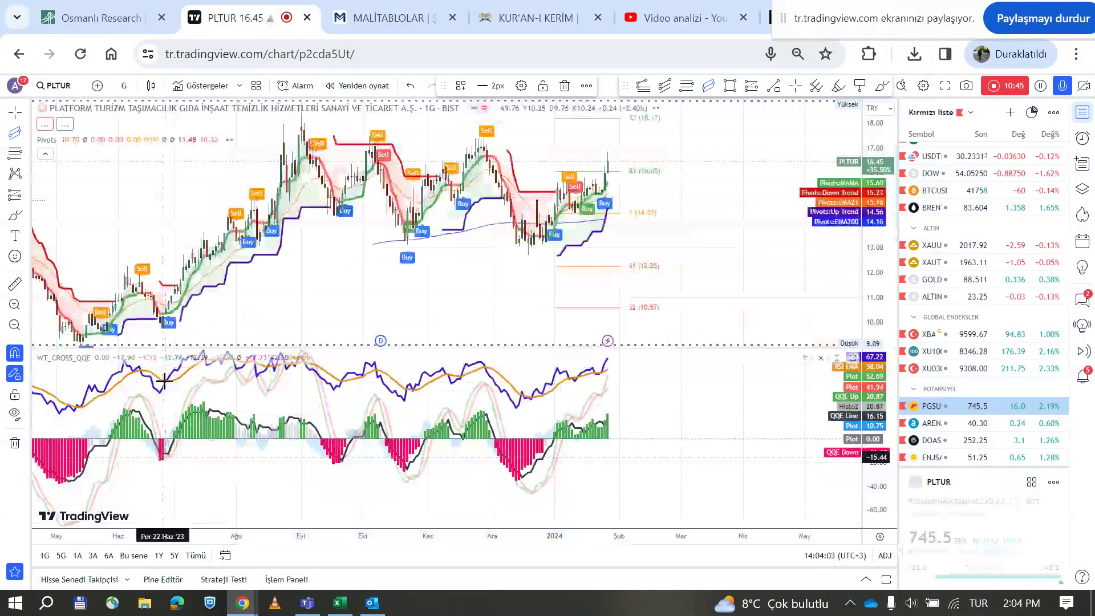
- Set the PLTUR chart to the 1-week interval and rescale it to examine the price history since listing
click(128, 87)
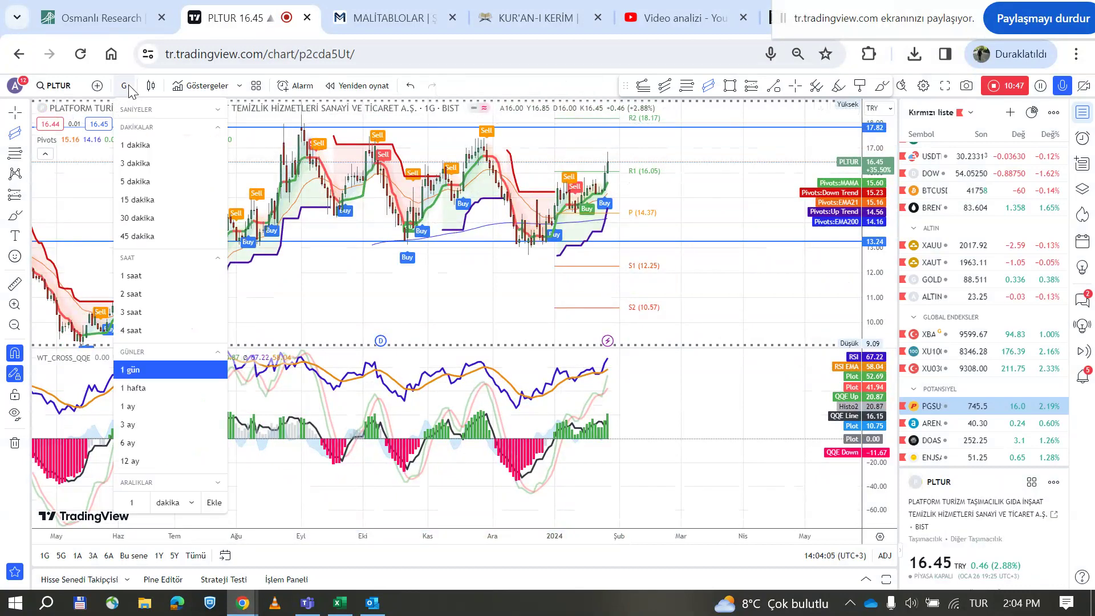
click(142, 388)
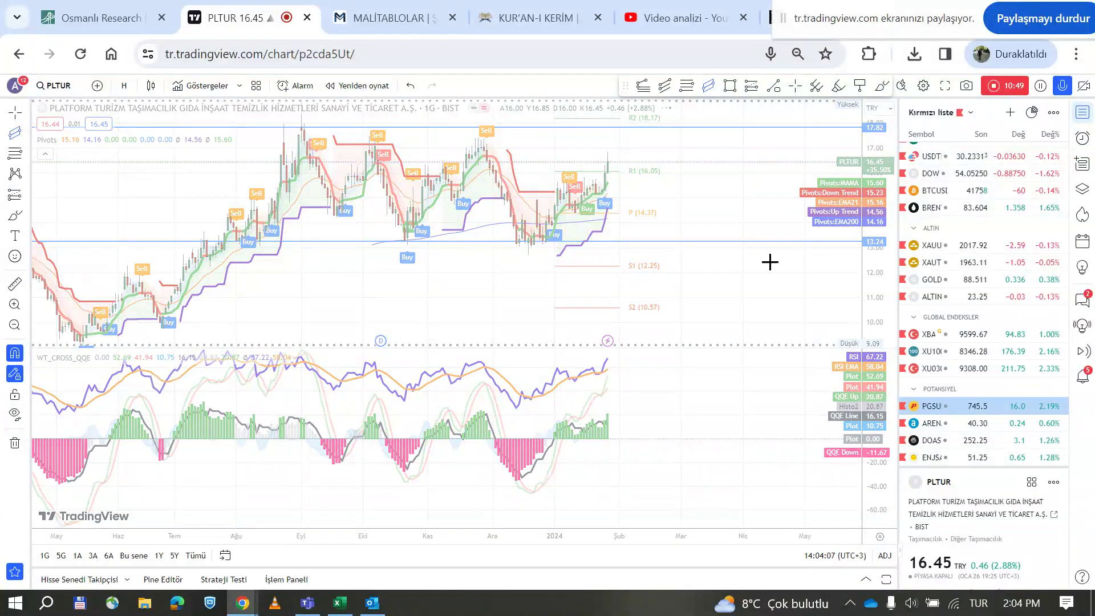
double_click(868, 251)
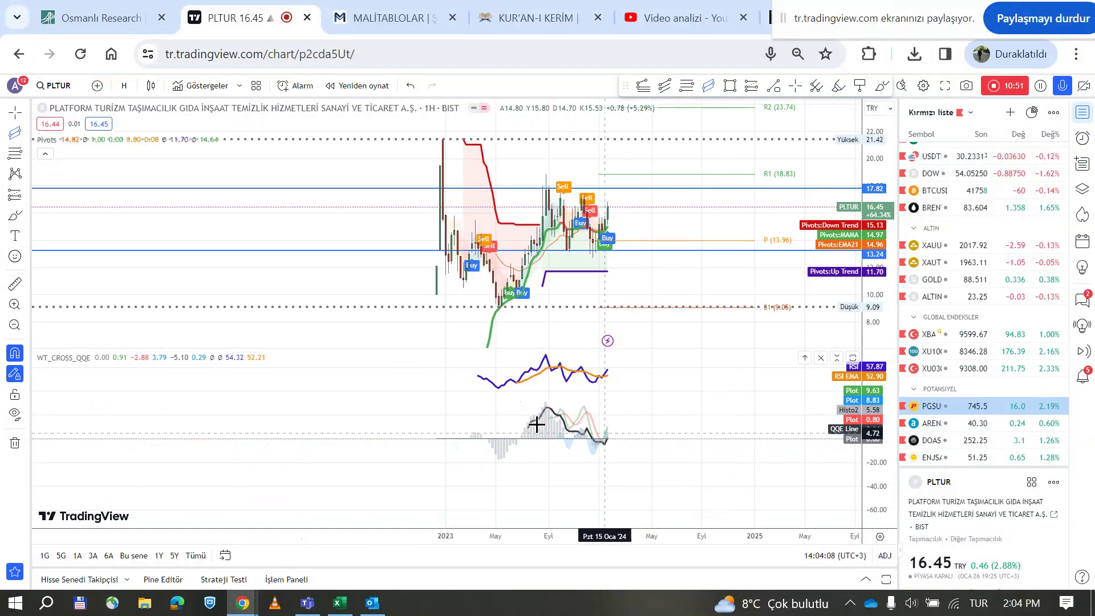
scroll(531, 418, up, 2)
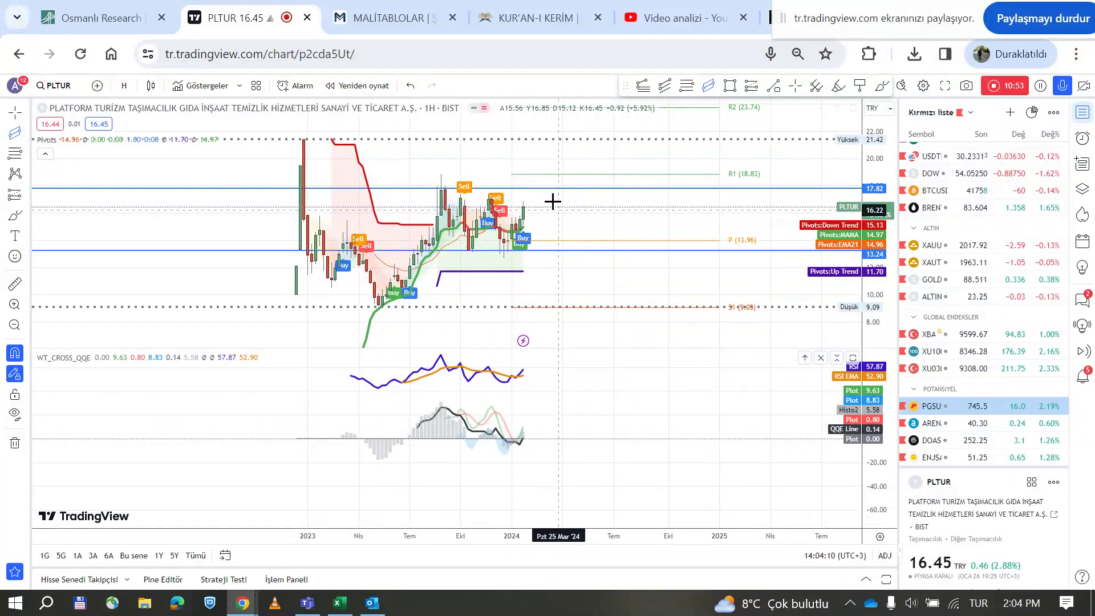
- Return the PLTUR chart to the 1-day interval and examine its daily price history since summer 2023
click(124, 85)
click(155, 369)
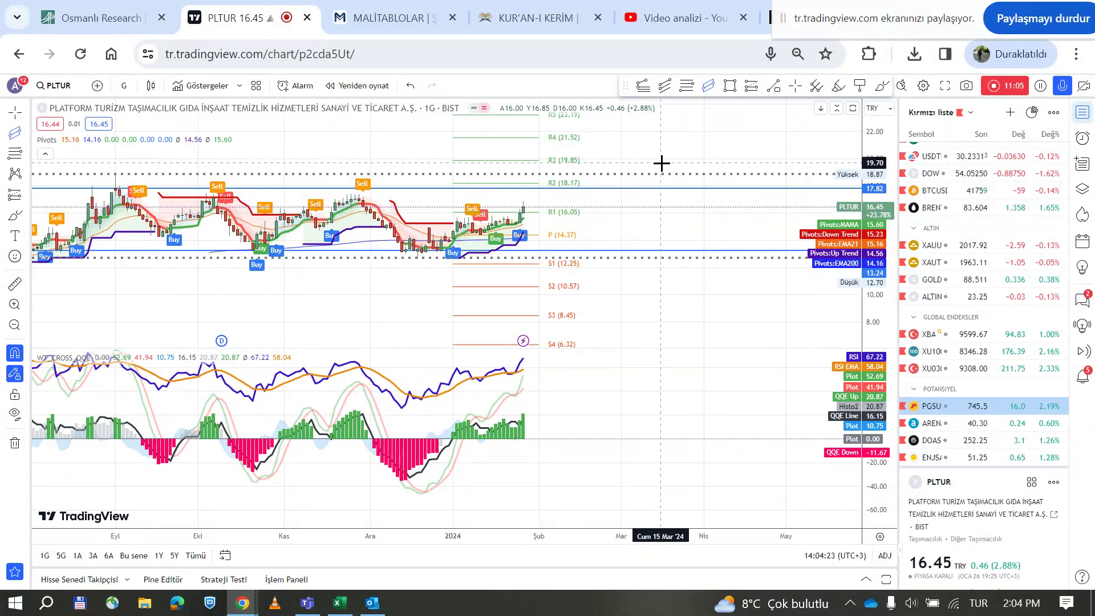
scroll(633, 296, down, 3)
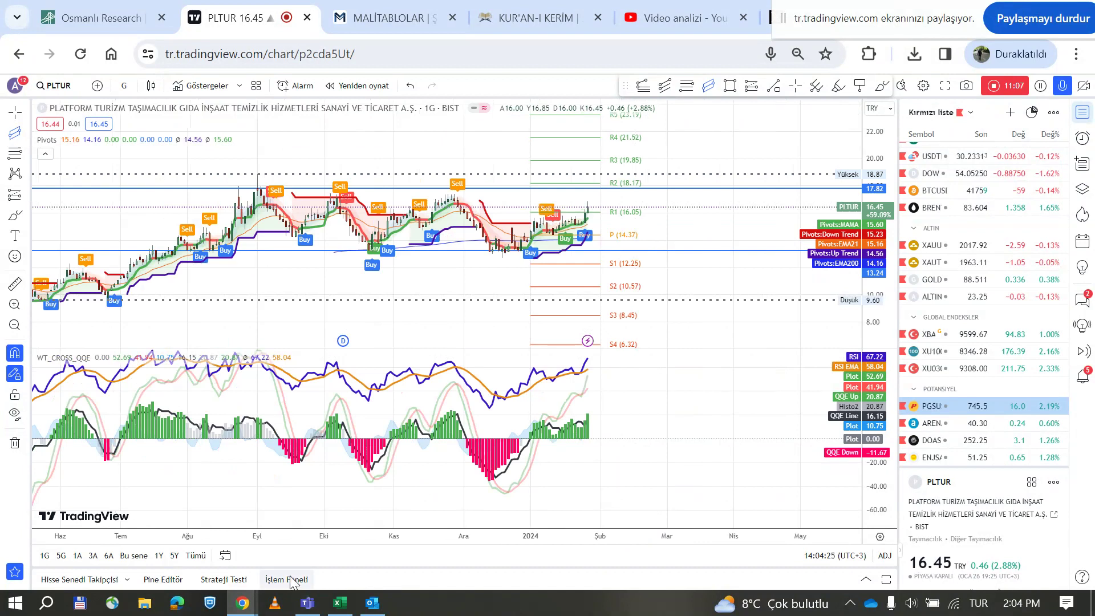
- Copy the ticker SANKO from the filtered Excel list and open its BIST stock chart through the symbol search
click(340, 603)
click(830, 364)
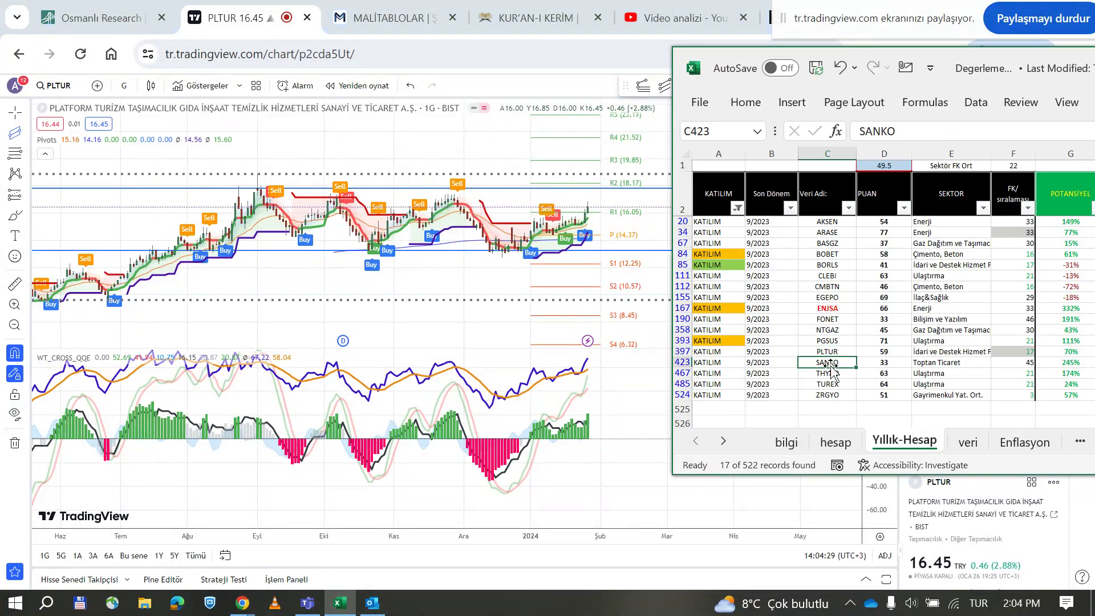
click(873, 131)
double_click(873, 130)
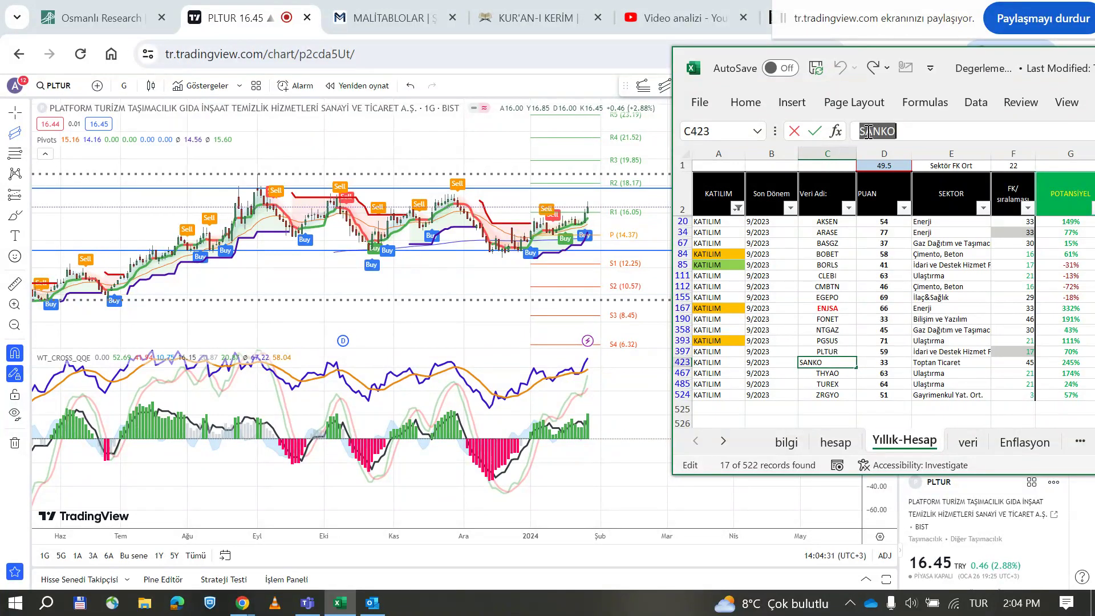
click(74, 84)
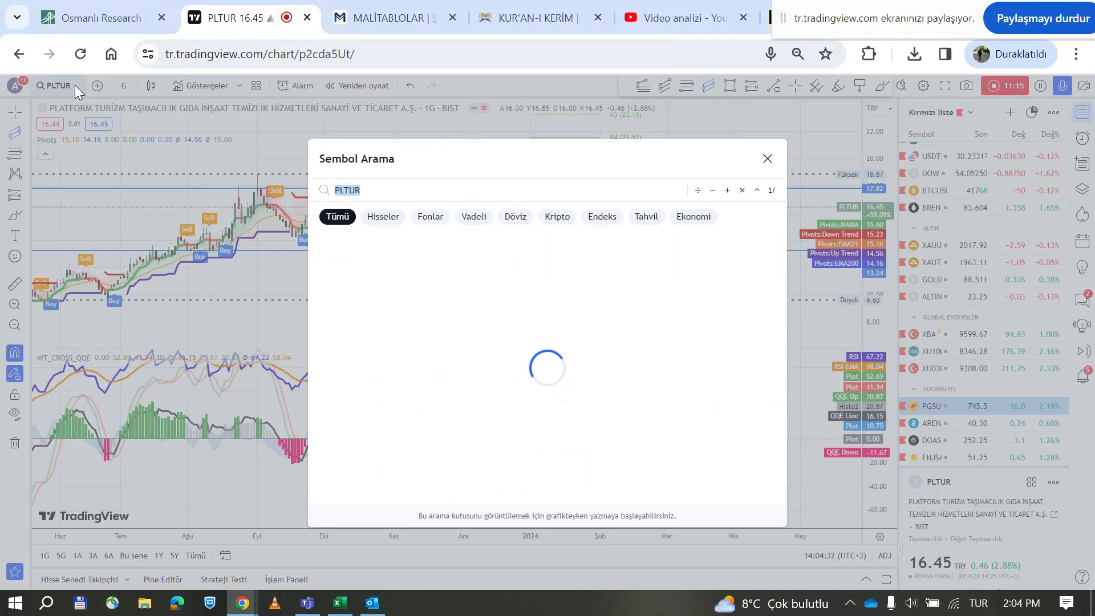
text(SANKO)
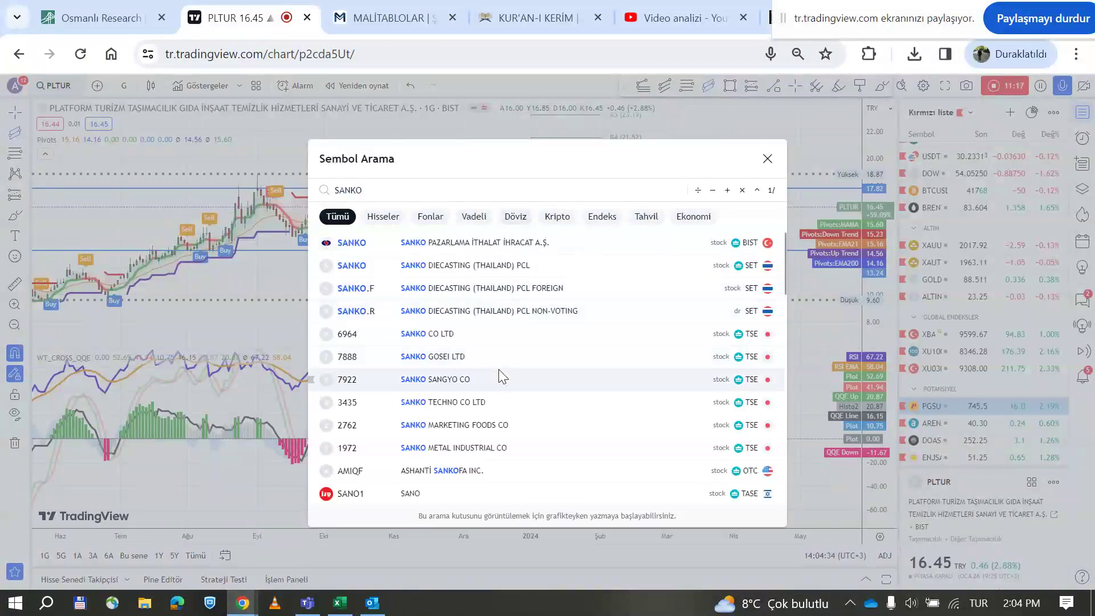
click(387, 242)
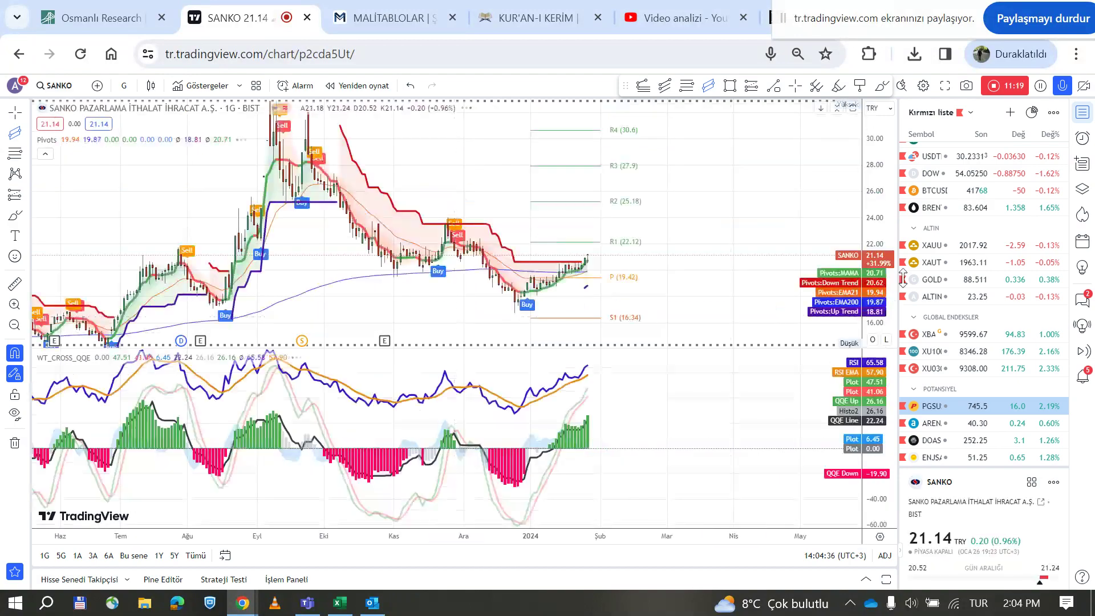
- Set the SANKO chart to the 1-week interval and examine its price history since 2022 over a wider price range
click(123, 85)
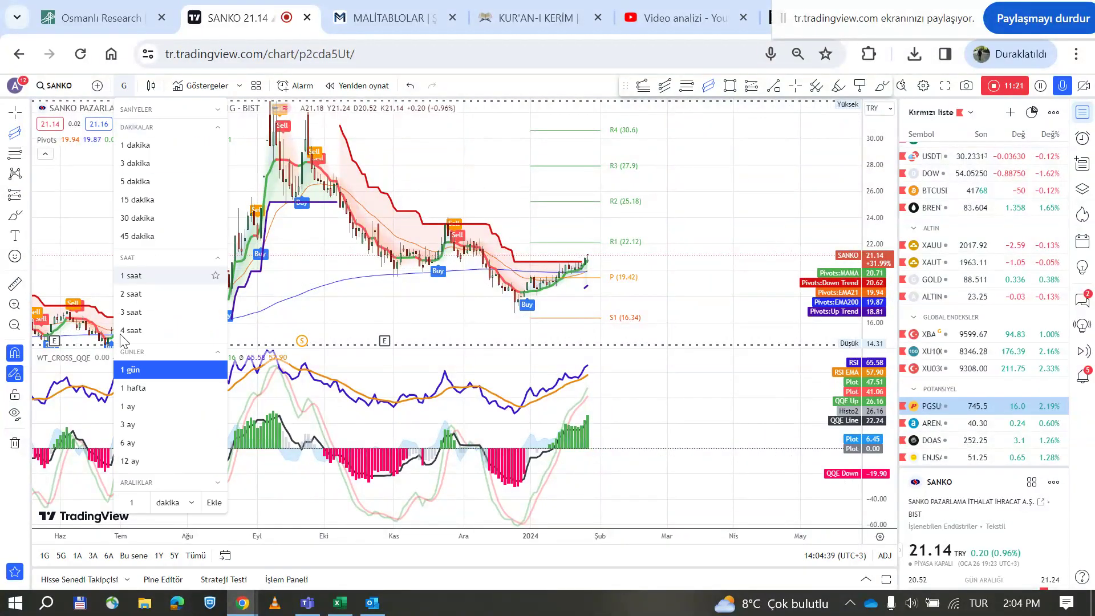
click(140, 395)
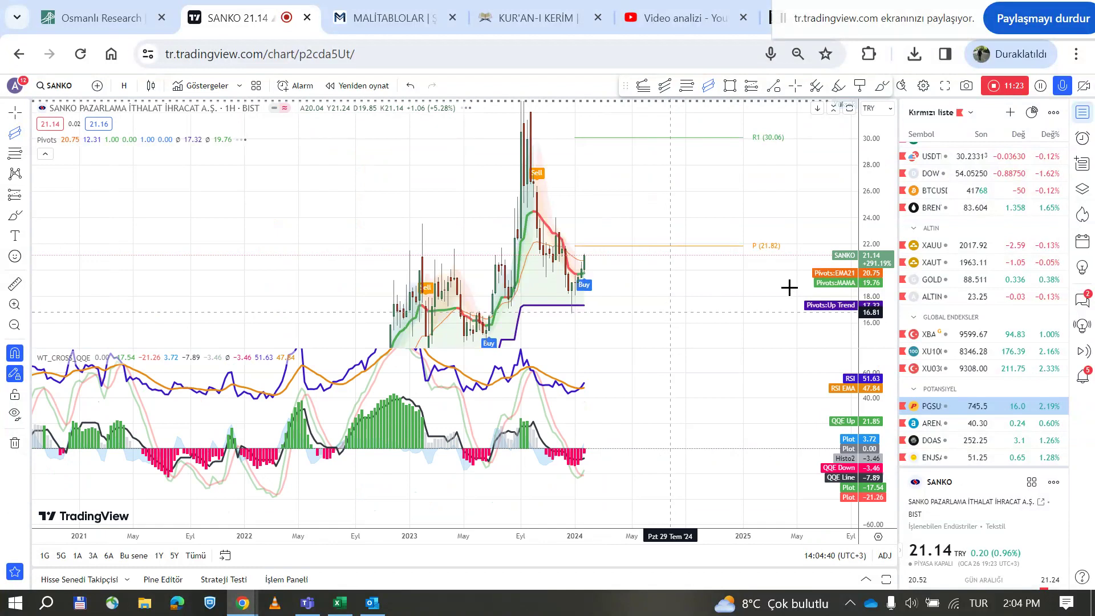
scroll(392, 294, up, 3)
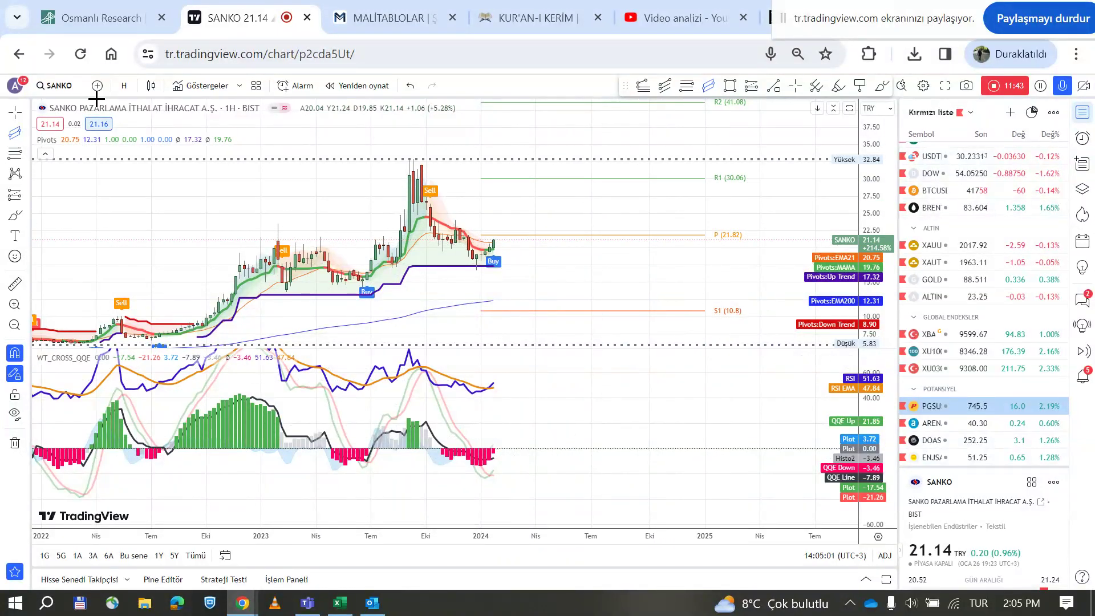
- Return the SANKO chart to the 1-day interval and examine its daily price history since spring 2023
click(126, 93)
click(142, 378)
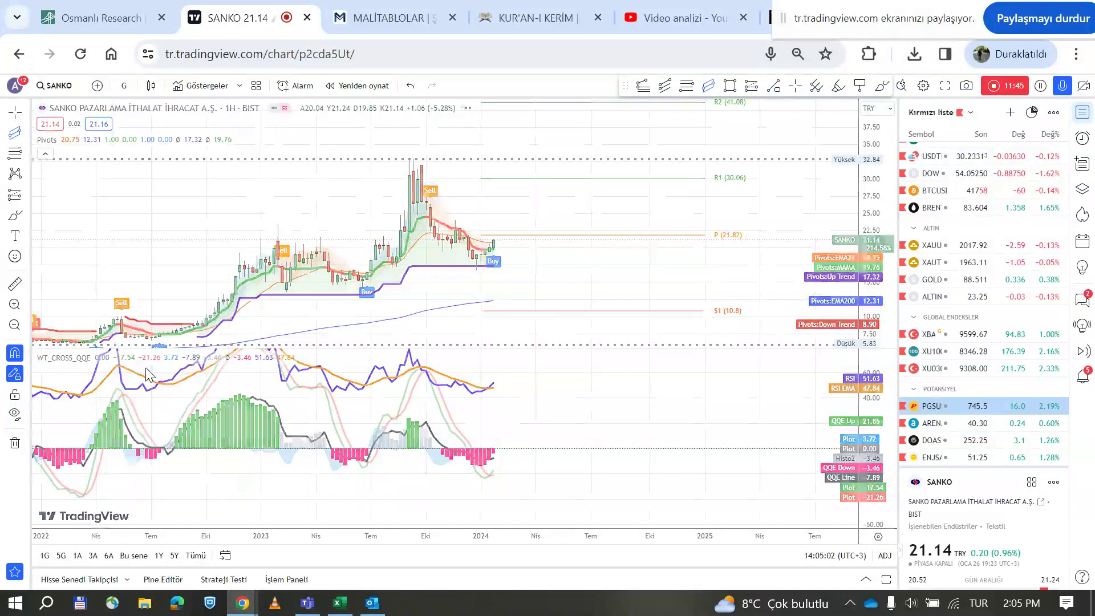
scroll(564, 288, down, 3)
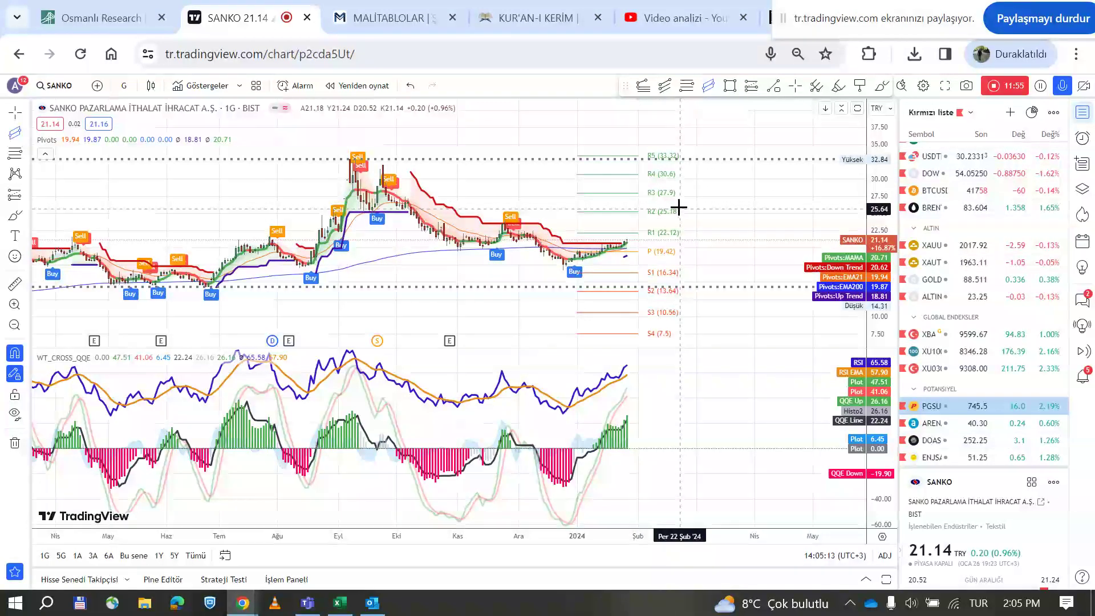
- Switch to Malitablolar and open the SANKO summary analysis through the company search
click(331, 19)
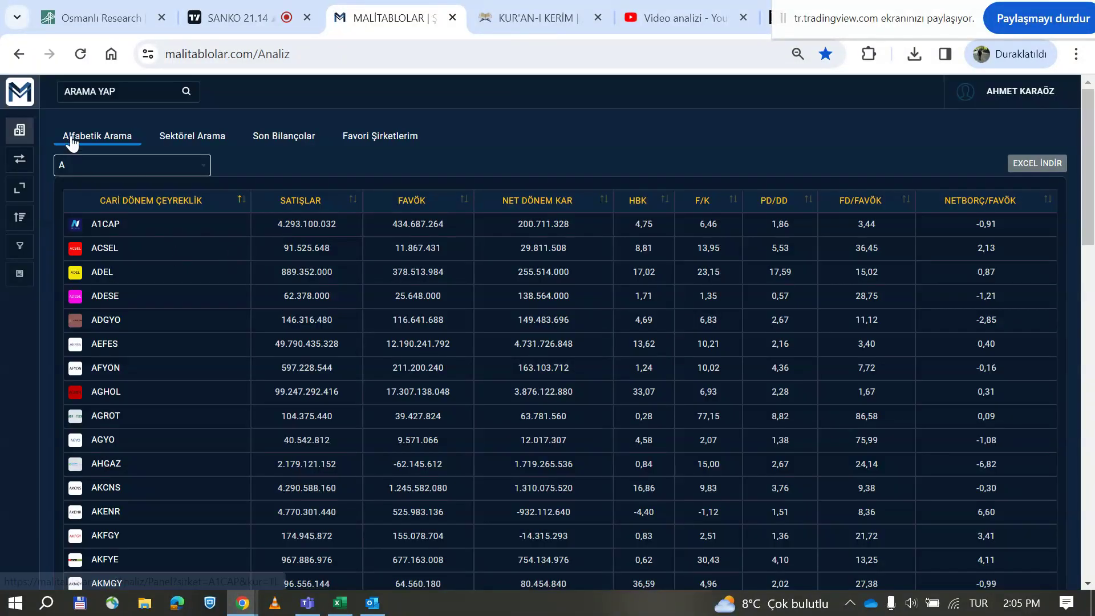
click(101, 138)
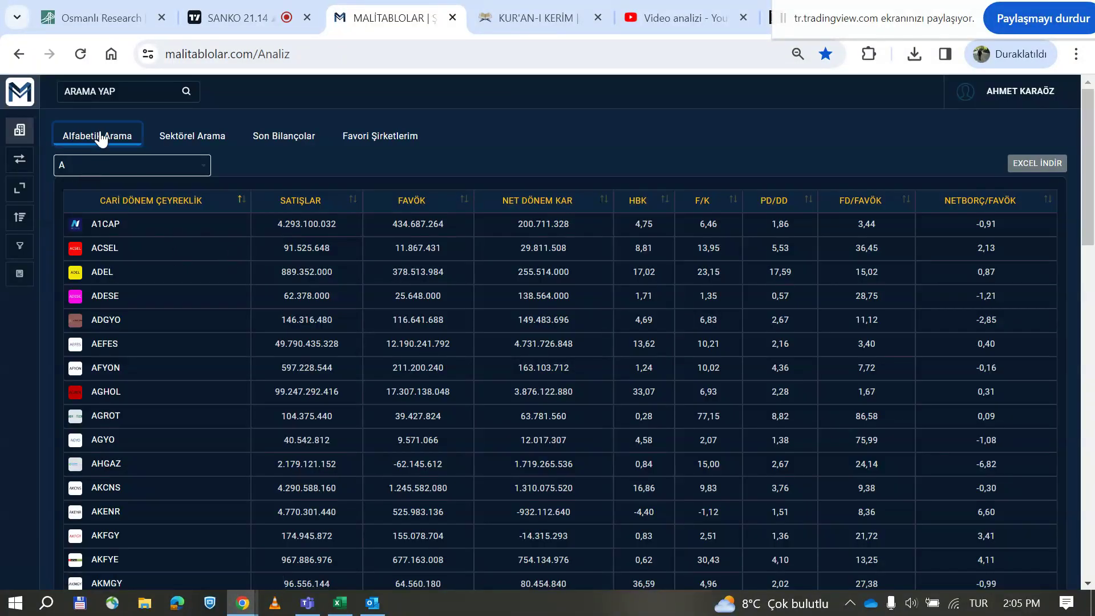
click(98, 92)
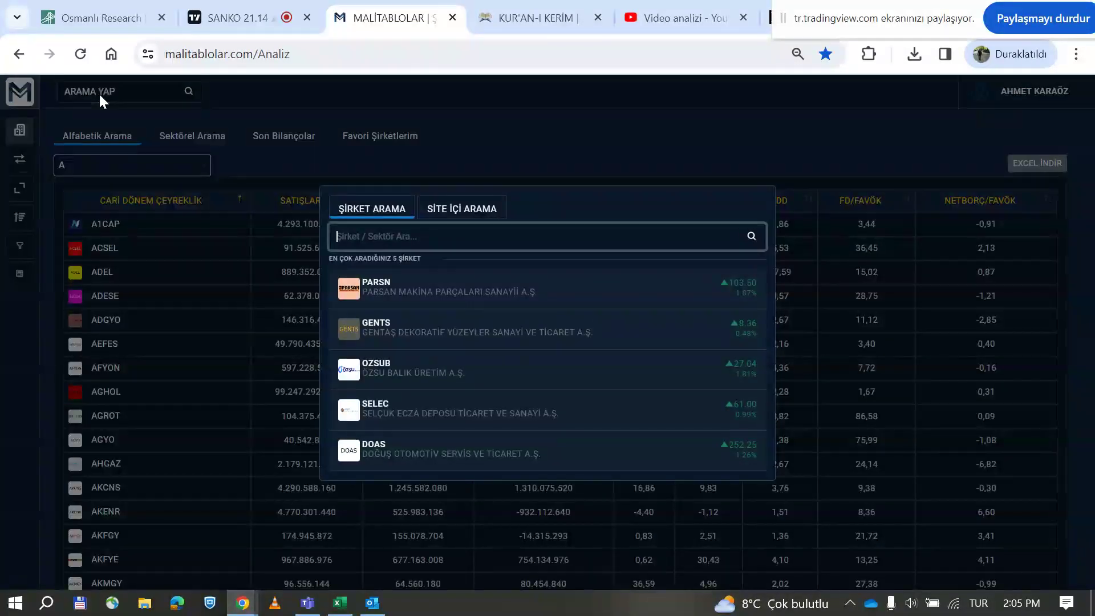
text(SANK)
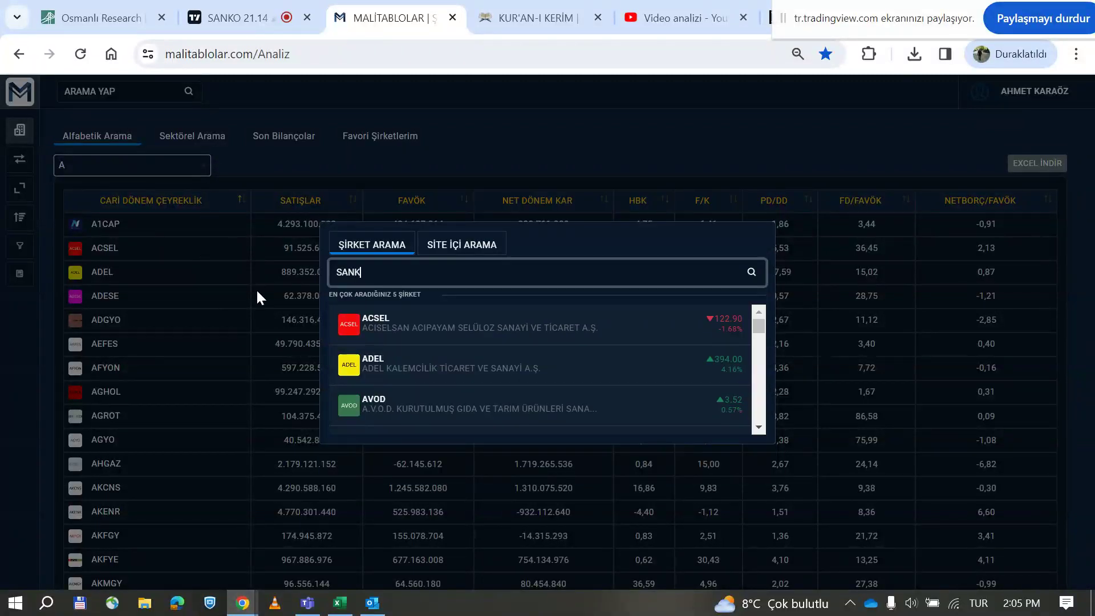
click(422, 328)
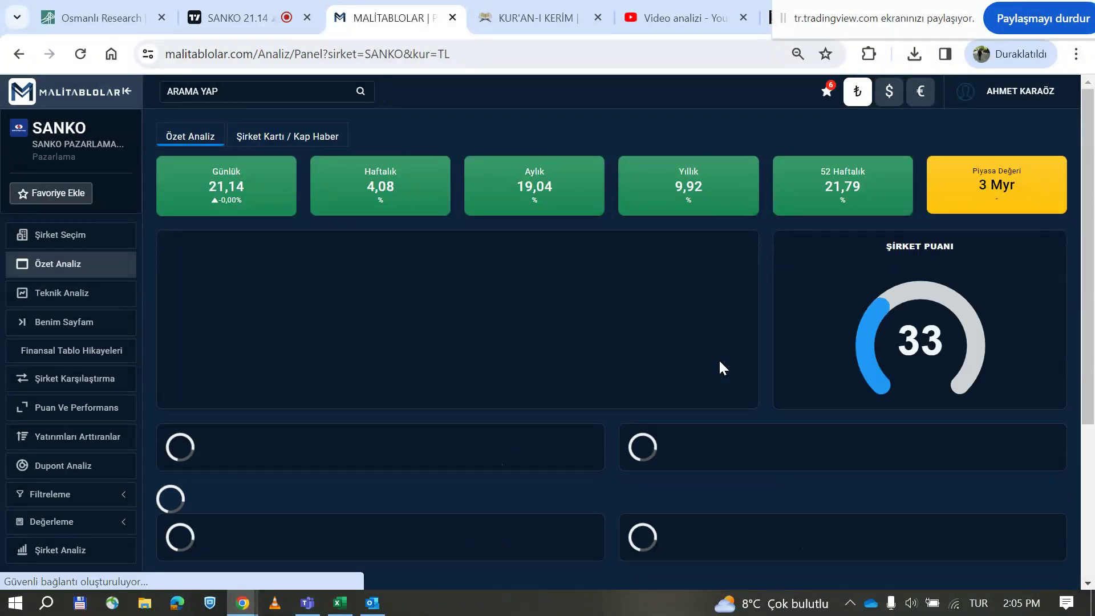
- Examine SANKO's company score, asset and annual sales and profit charts, balance sheet changes, net debt, equity and quarterly income statement
mouse_move(872, 337)
scroll(871, 337, down, 2)
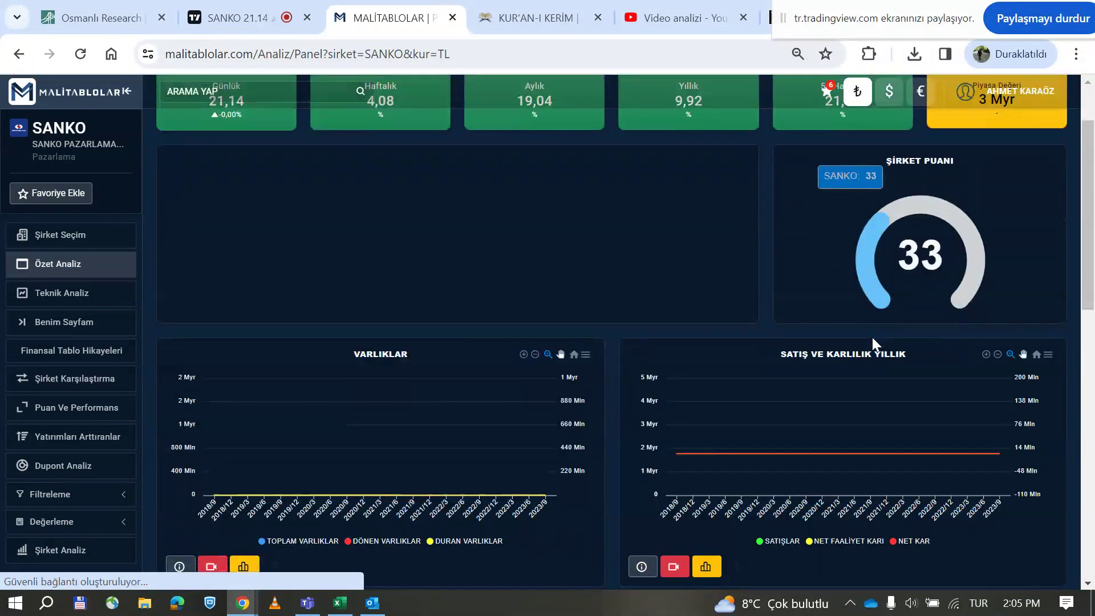
scroll(899, 291, down, 2)
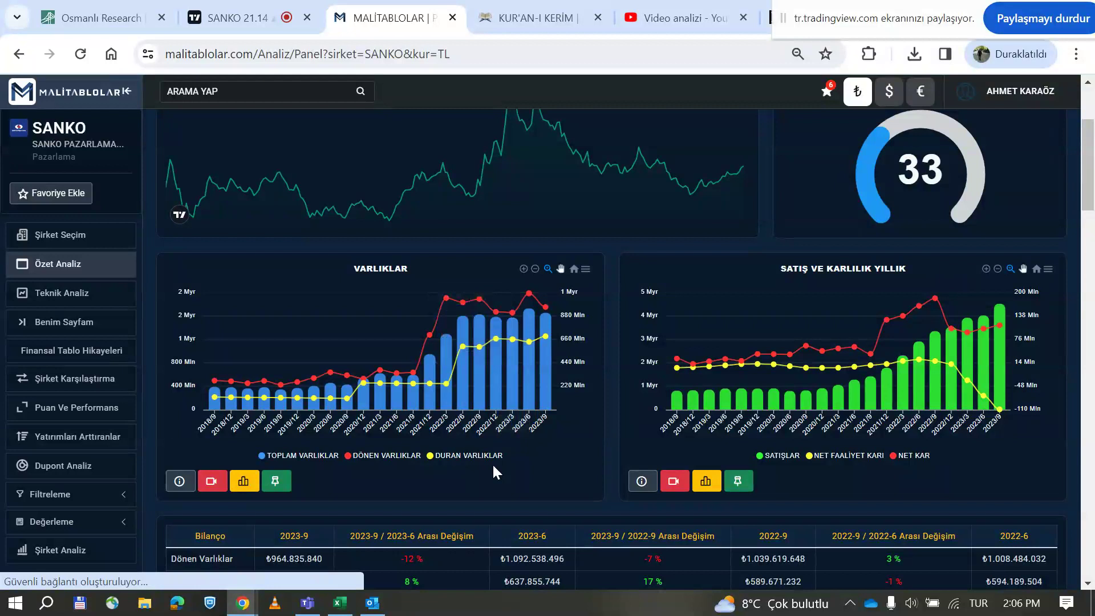
mouse_move(548, 344)
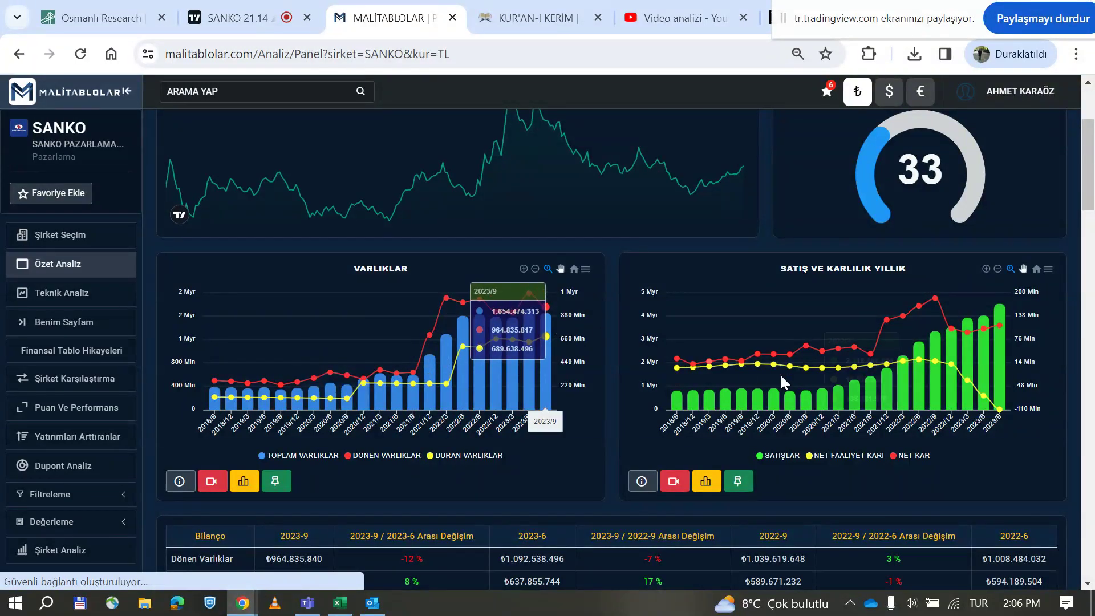
mouse_move(914, 369)
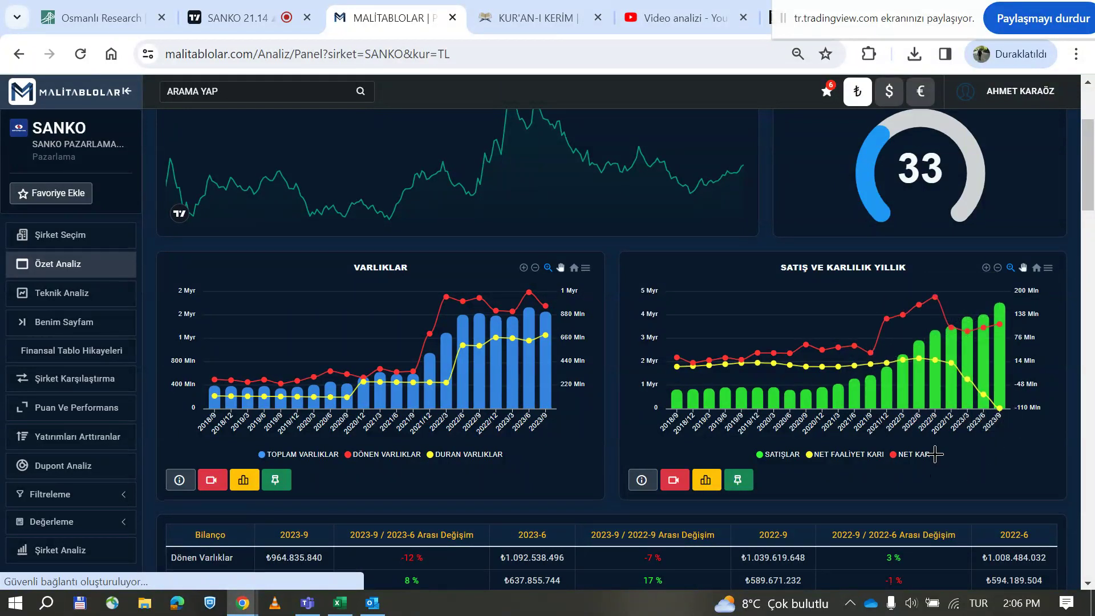
scroll(936, 462, down, 5)
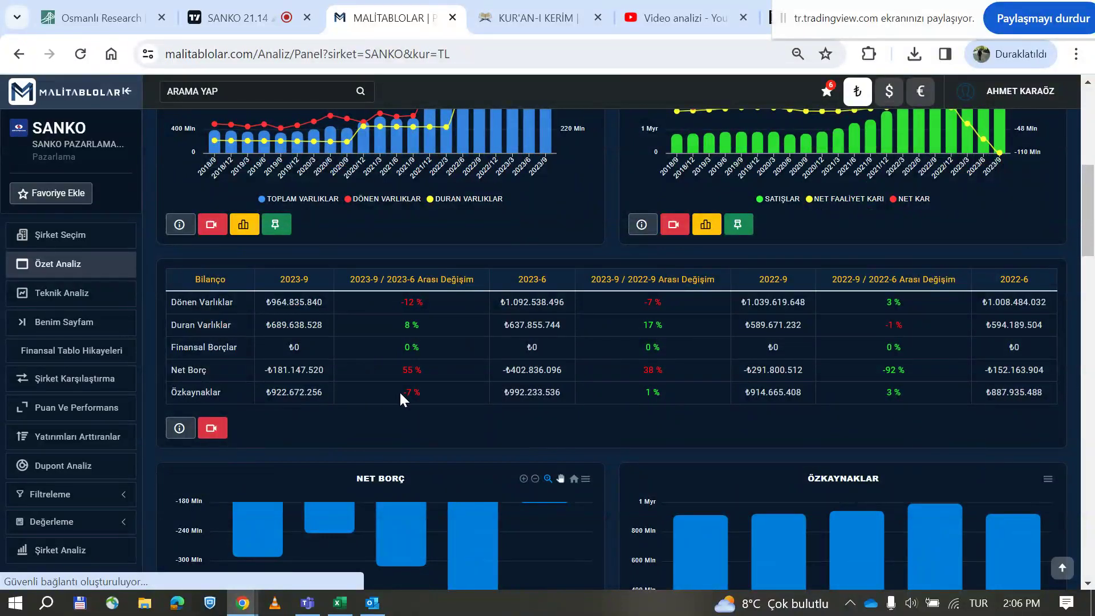
scroll(439, 392, down, 8)
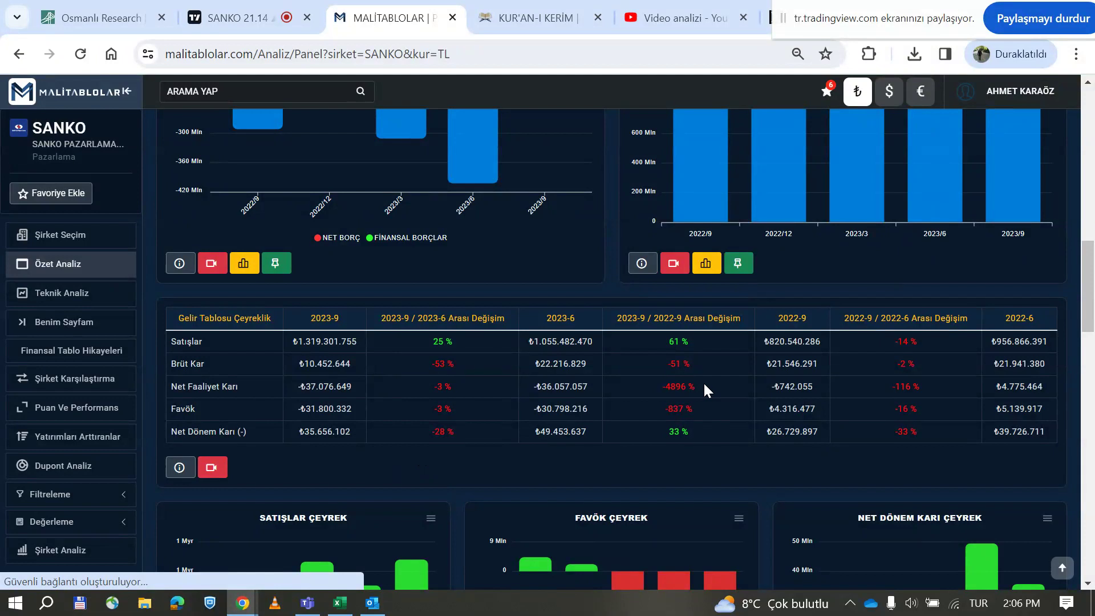
scroll(703, 383, down, 3)
scroll(696, 389, up, 5)
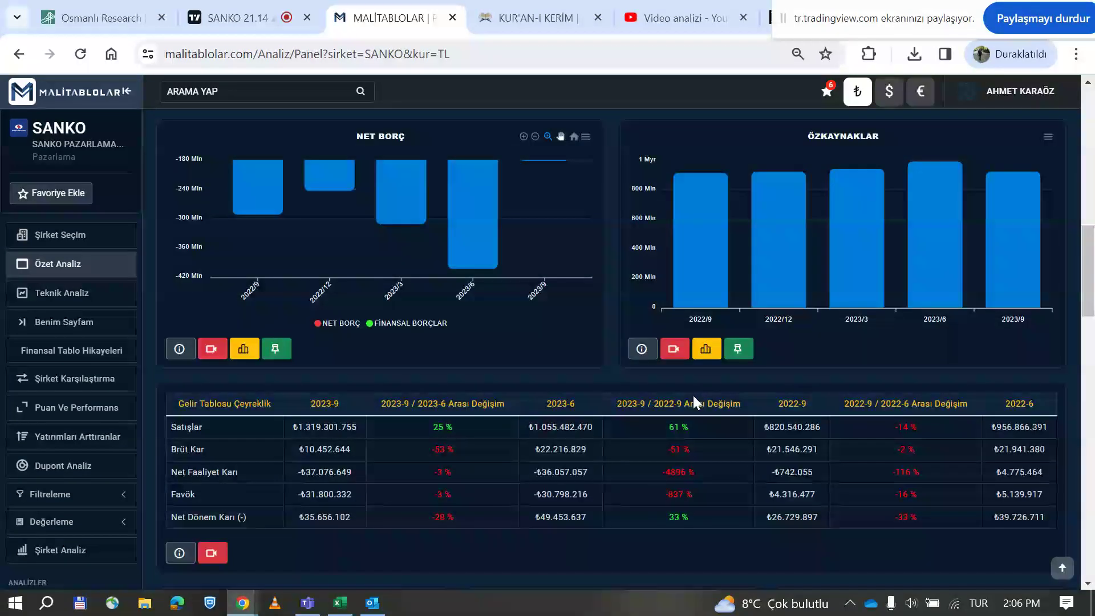
scroll(693, 395, up, 3)
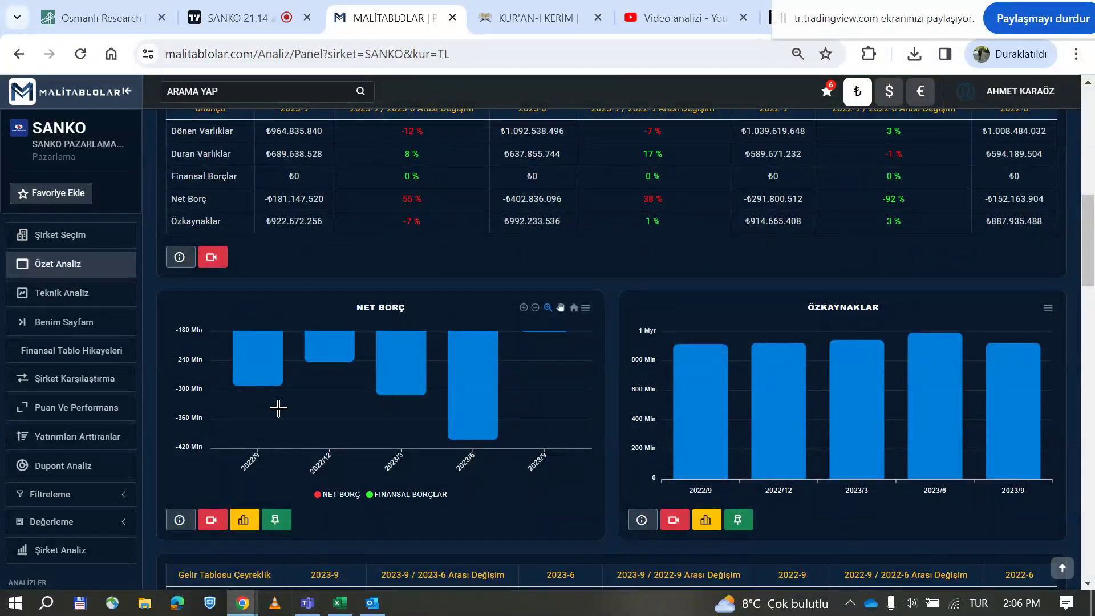
scroll(285, 297, up, 6)
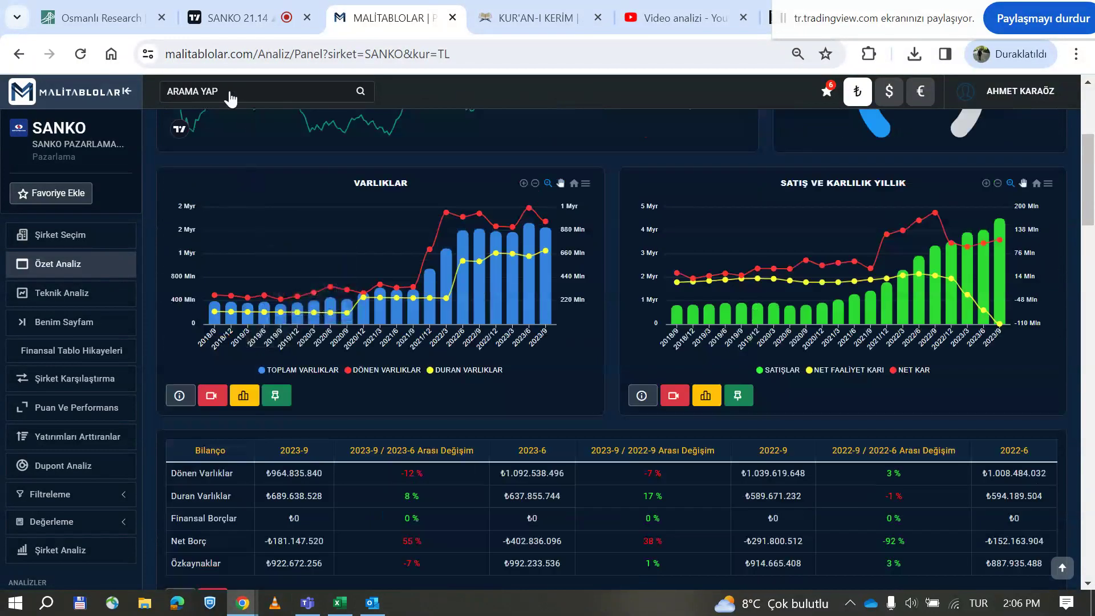
- Search the companies for ENJSA and open its summary analysis
click(230, 94)
text(E)
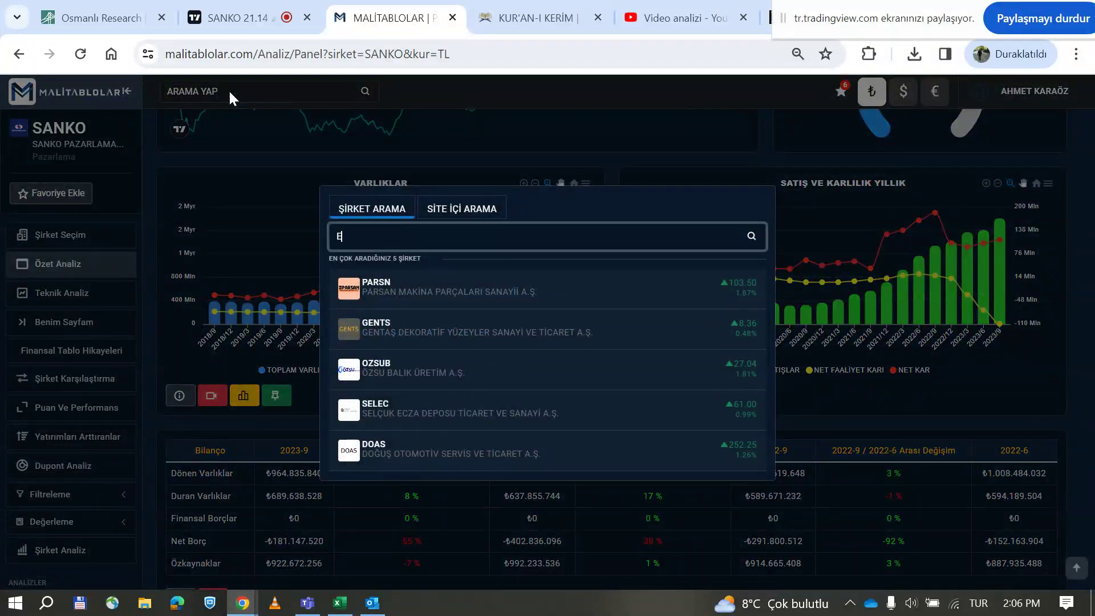
text(njsa)
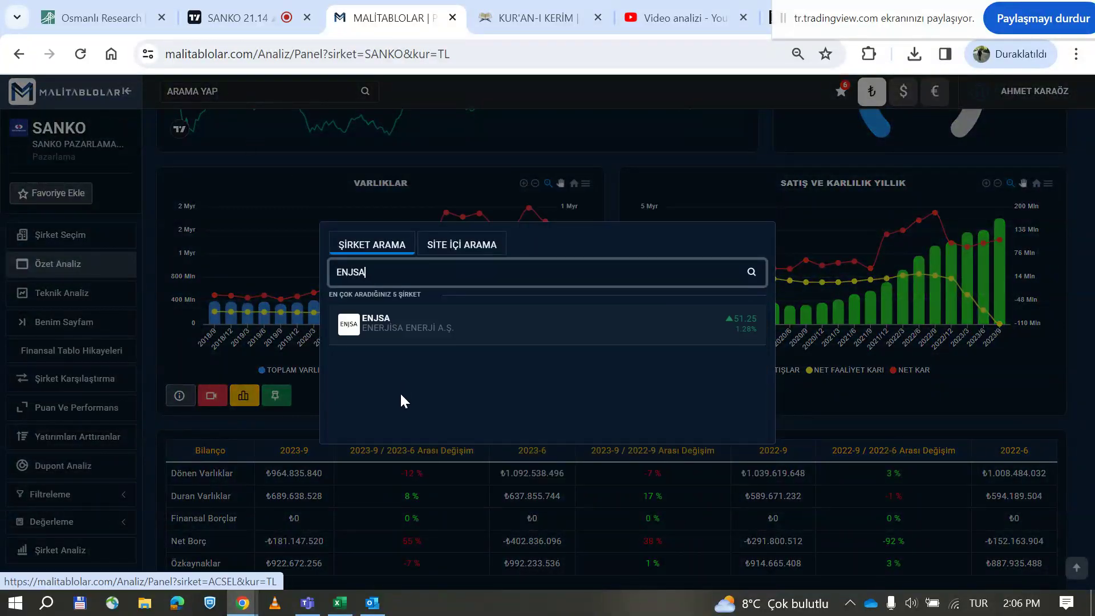
click(402, 324)
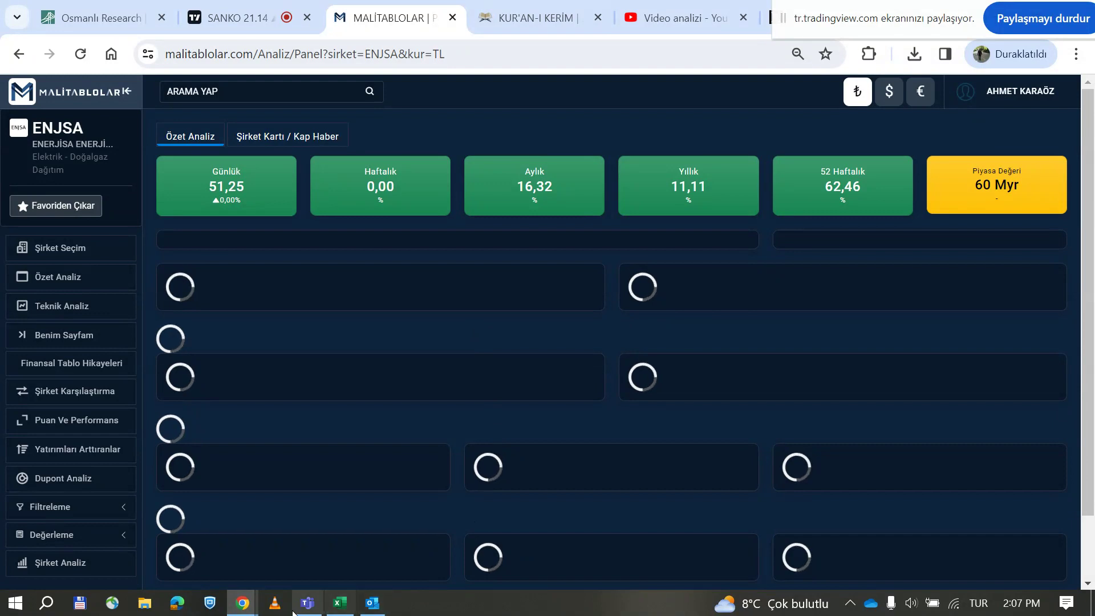
mouse_move(240, 611)
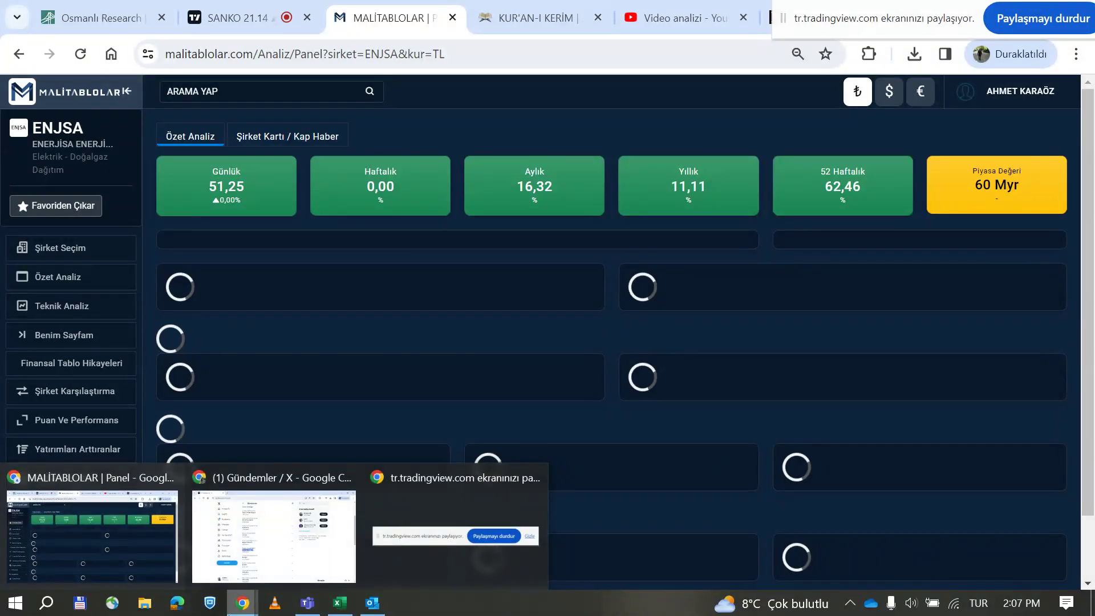
mouse_move(79, 488)
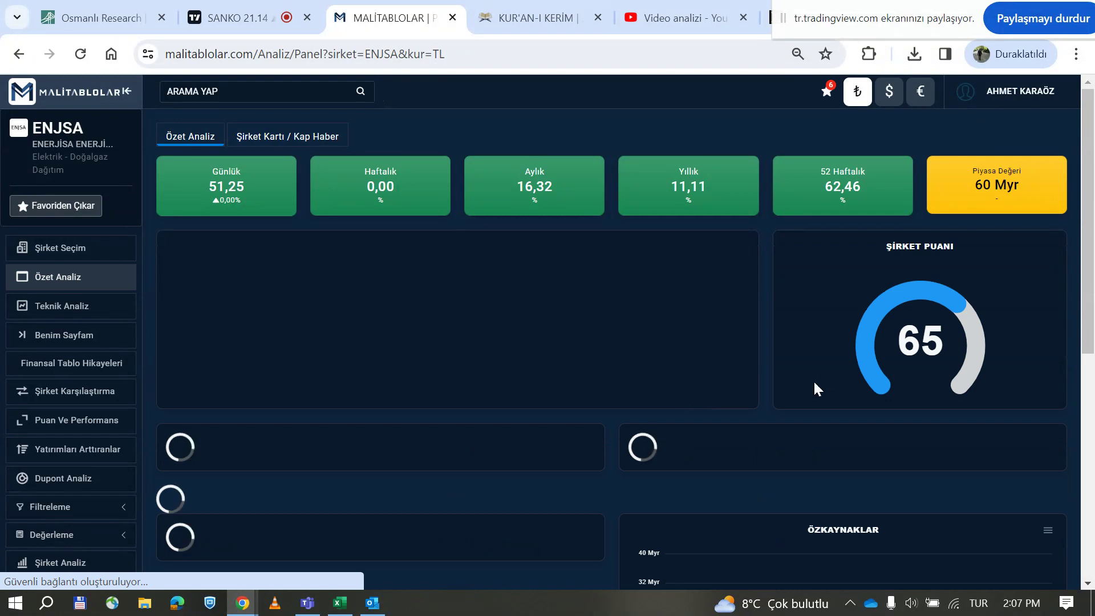
- Examine ENJSA's company score, asset and sales charts, balance sheet changes, net debt, equity and quarterly income statement
mouse_move(877, 337)
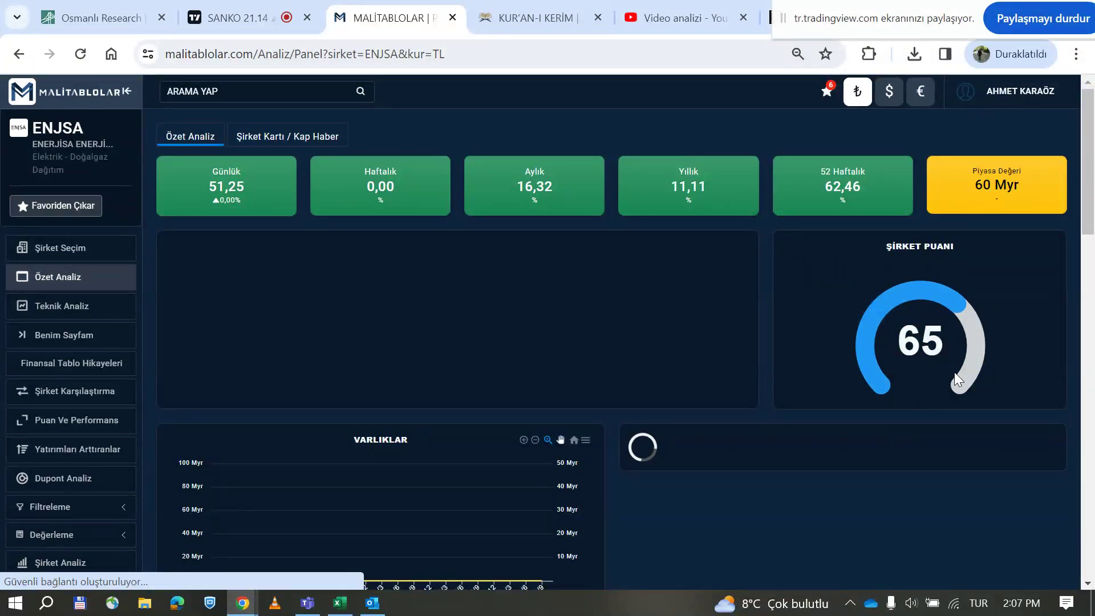
scroll(954, 372, down, 3)
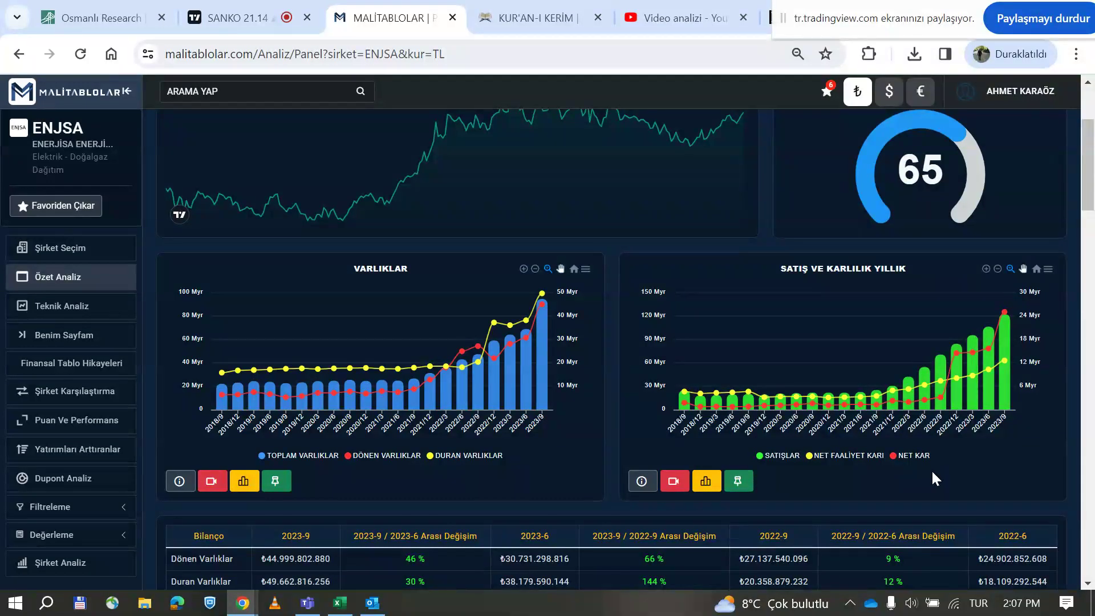
scroll(932, 472, down, 3)
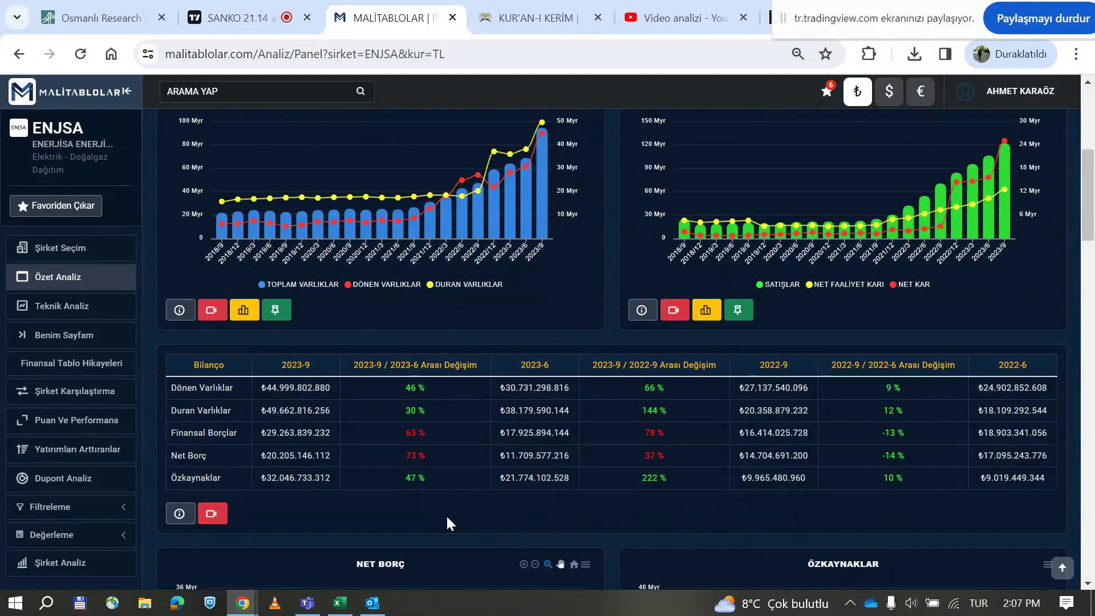
scroll(675, 516, down, 2)
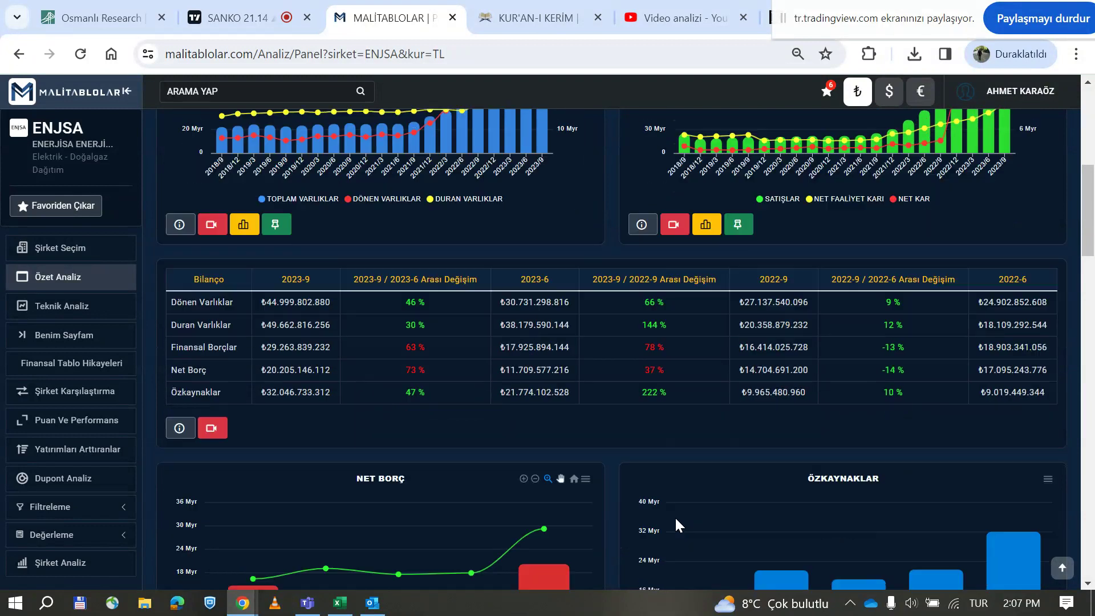
scroll(682, 465, down, 3)
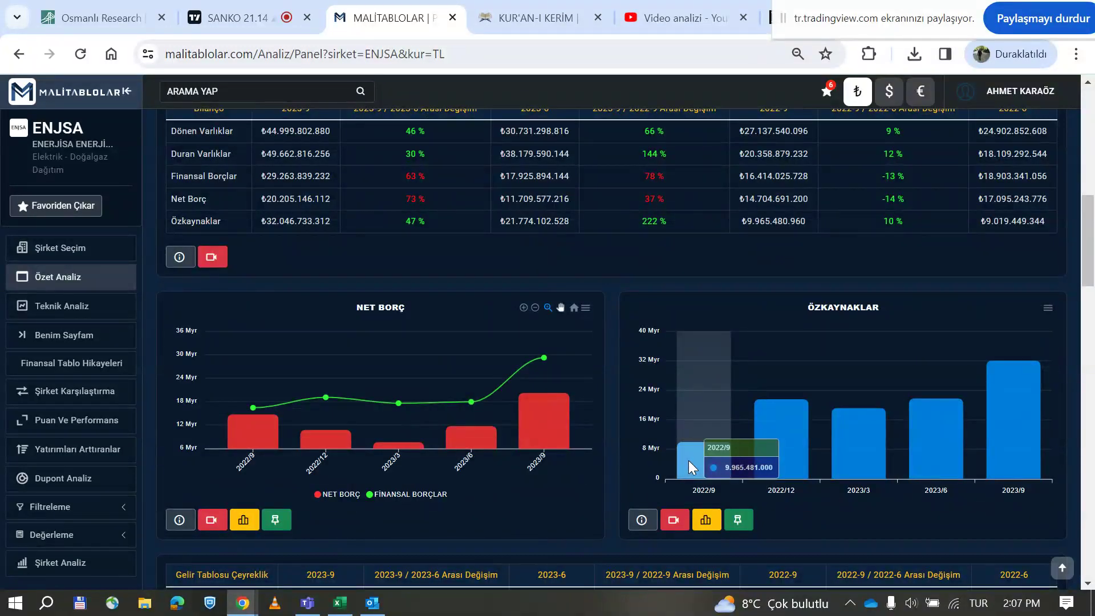
scroll(689, 460, down, 2)
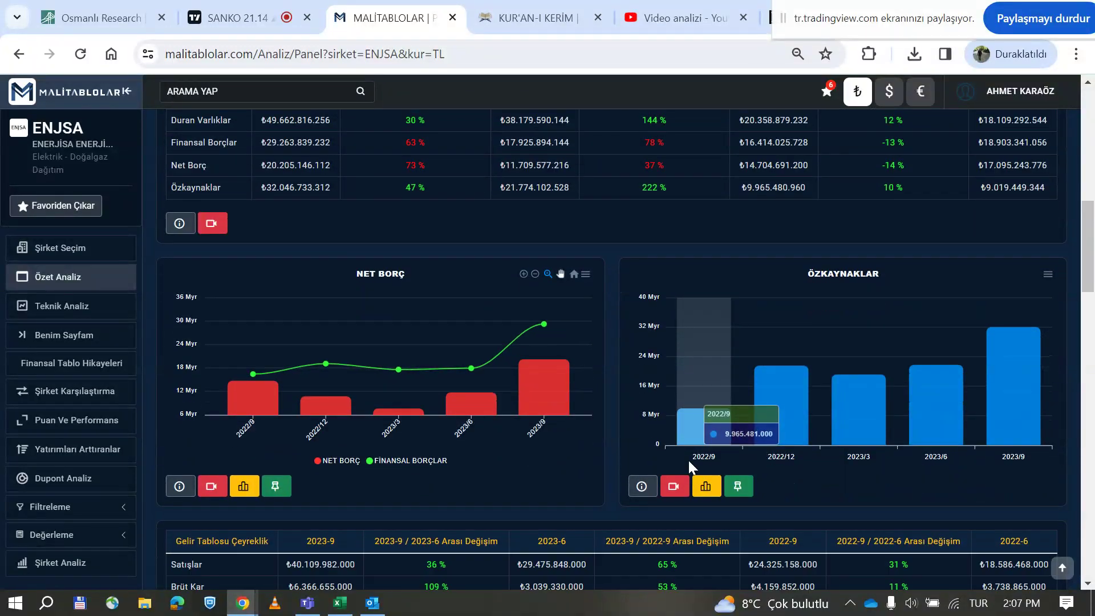
scroll(688, 459, down, 3)
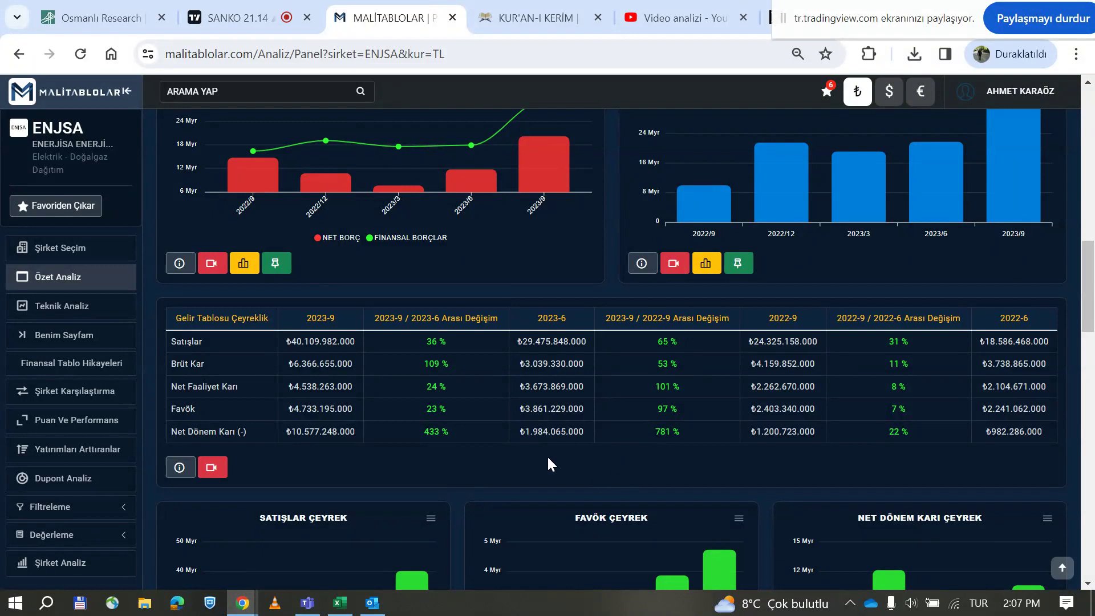
- Search the companies for PG and open the PGSUS summary analysis
click(245, 101)
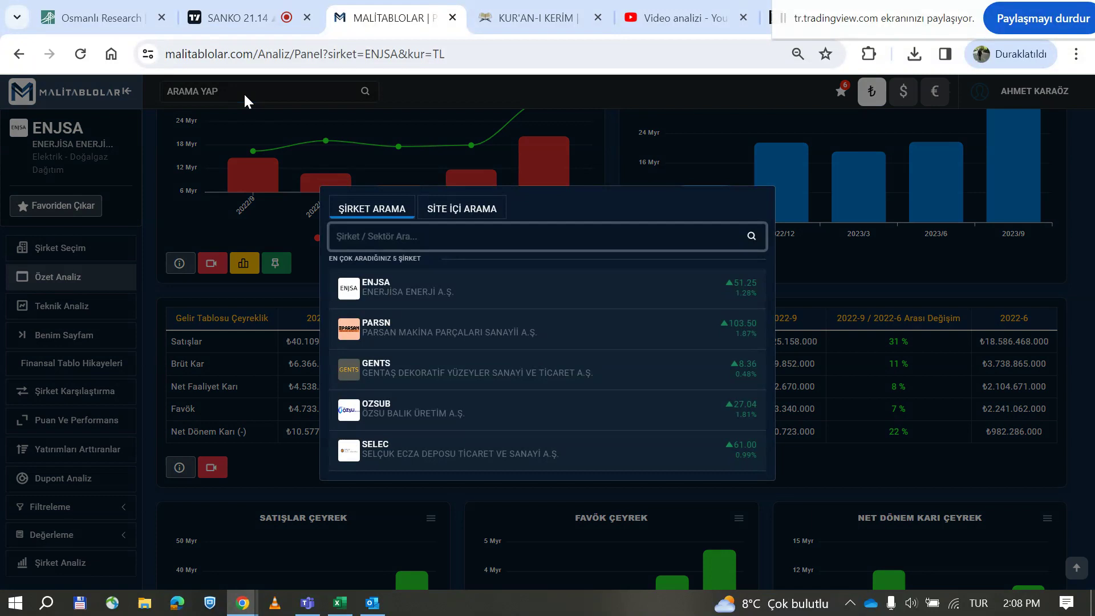
text(PG)
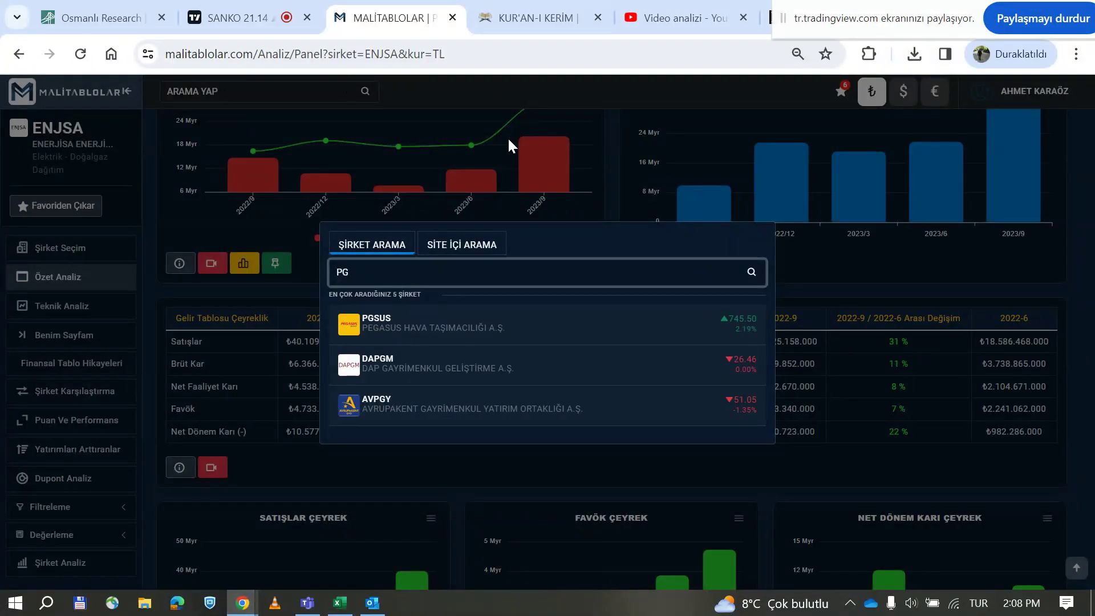
click(465, 328)
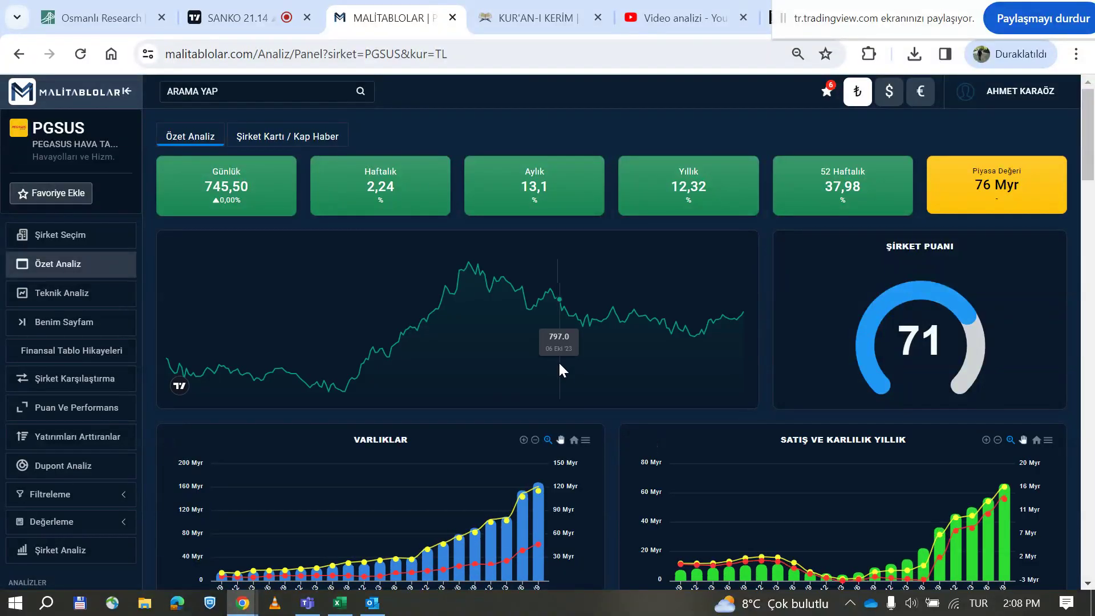
- Examine PGSUS's asset and annual sales charts, balance sheet changes, net debt, equity, quarterly income statement and cash flow figures
scroll(559, 361, down, 1)
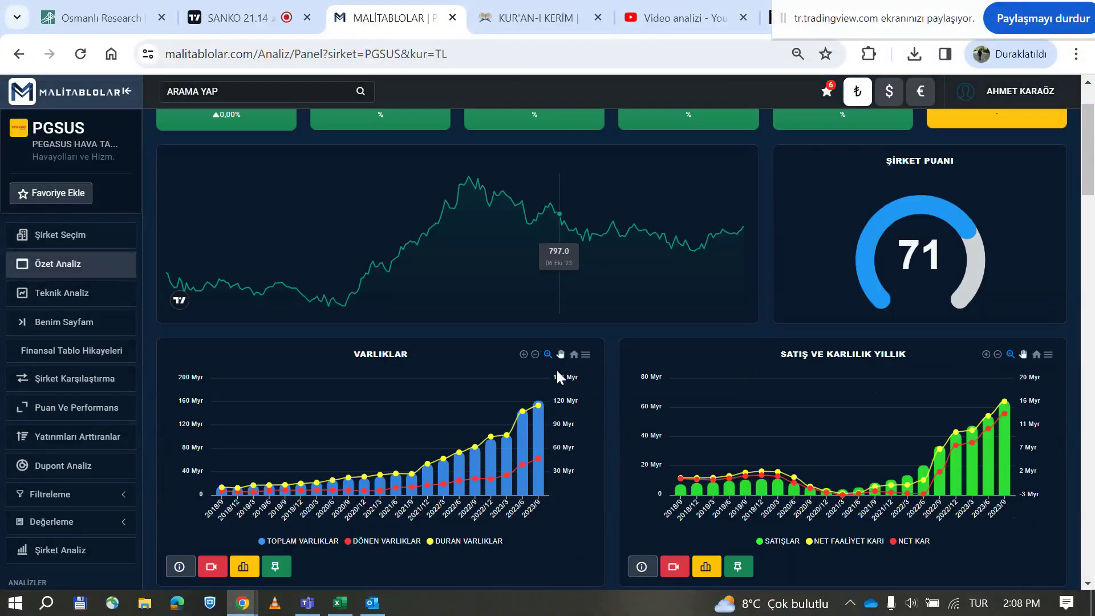
mouse_move(552, 422)
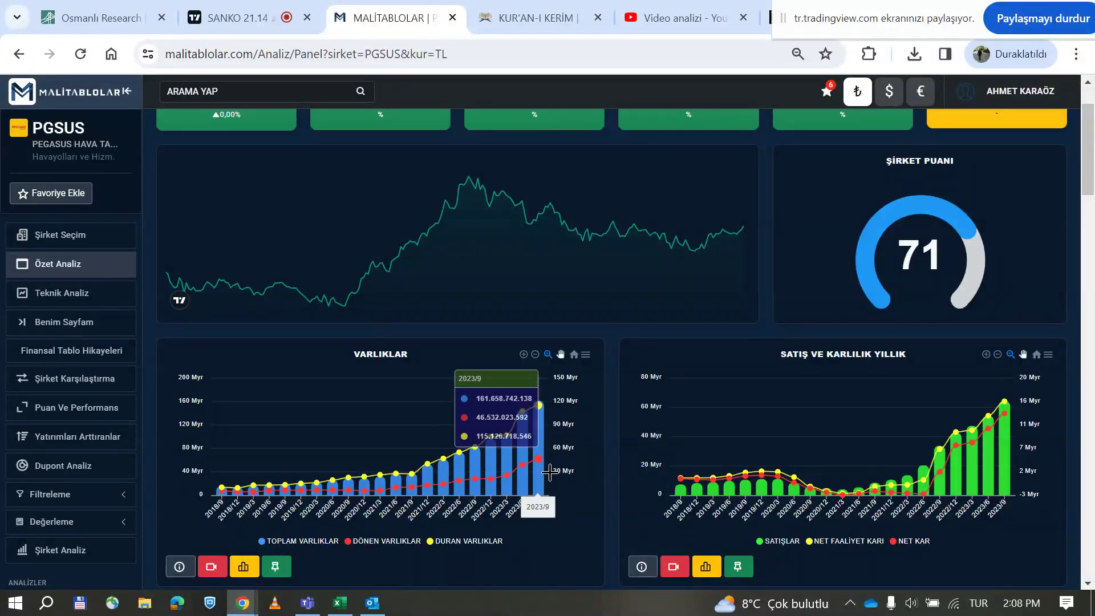
scroll(614, 479, down, 1)
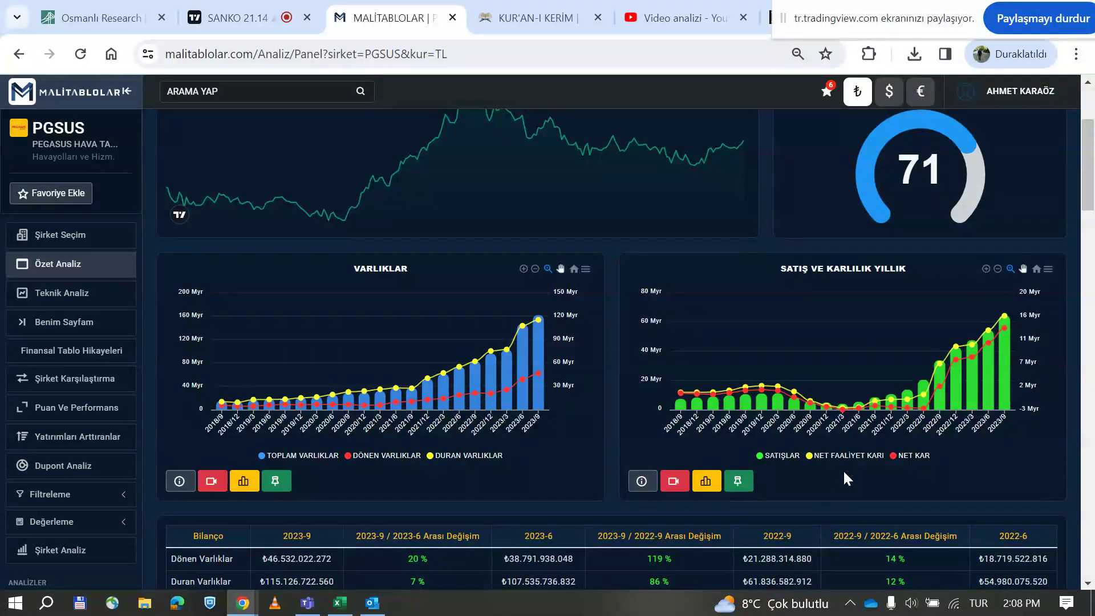
scroll(930, 482, down, 3)
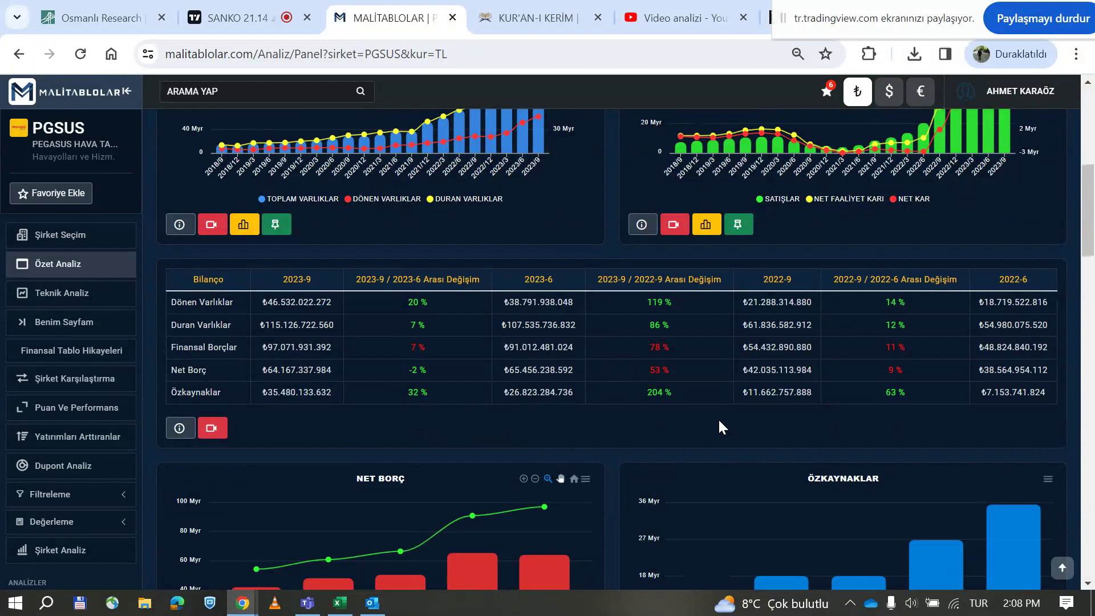
scroll(719, 427, down, 1)
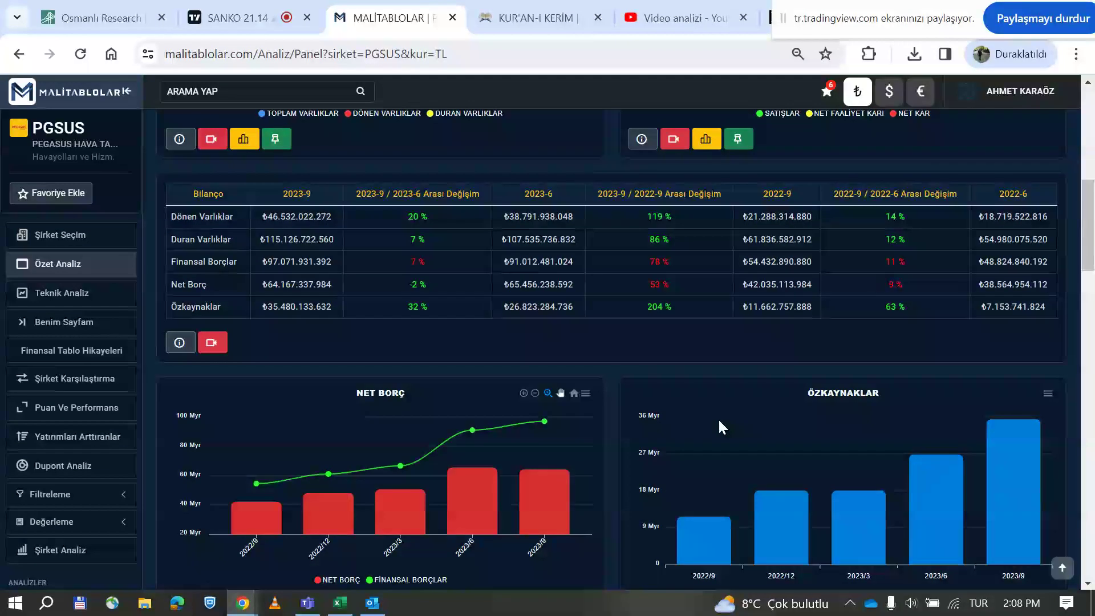
scroll(719, 427, down, 2)
mouse_move(566, 345)
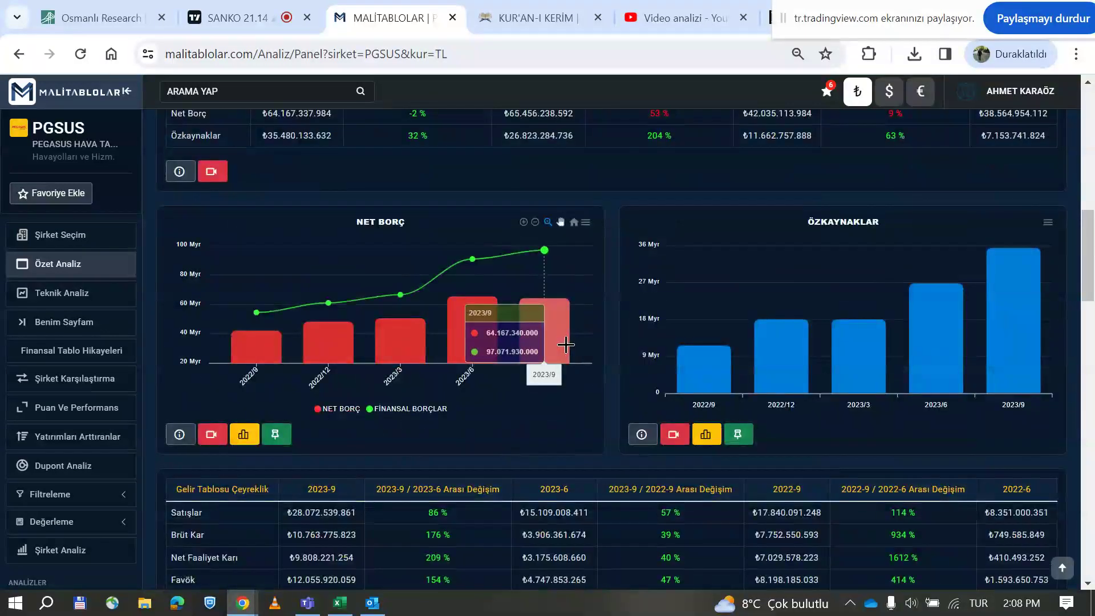
mouse_move(848, 381)
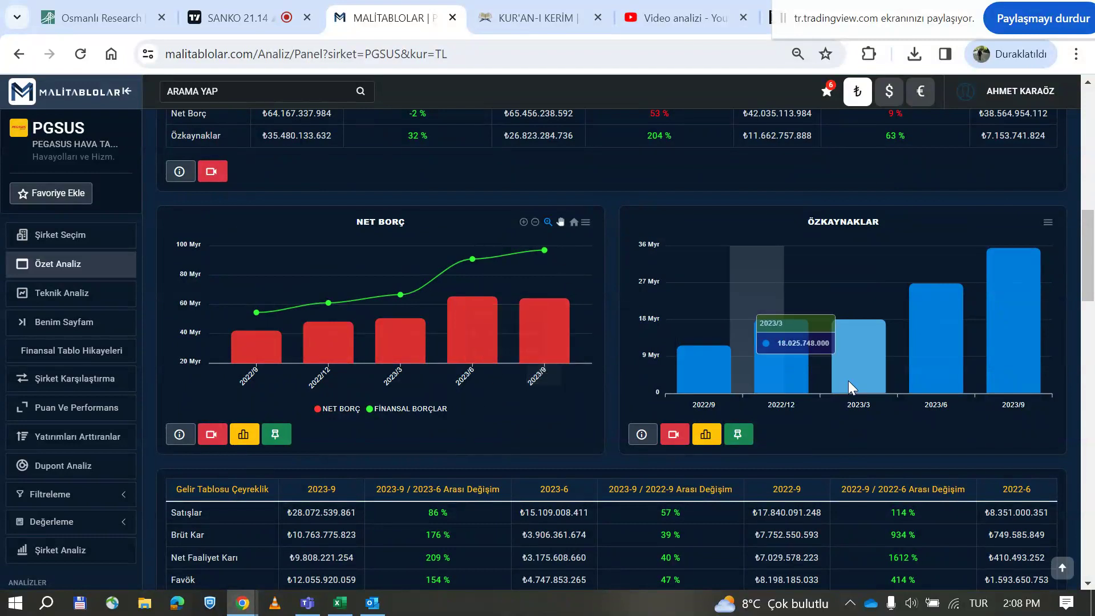
scroll(1002, 374, down, 2)
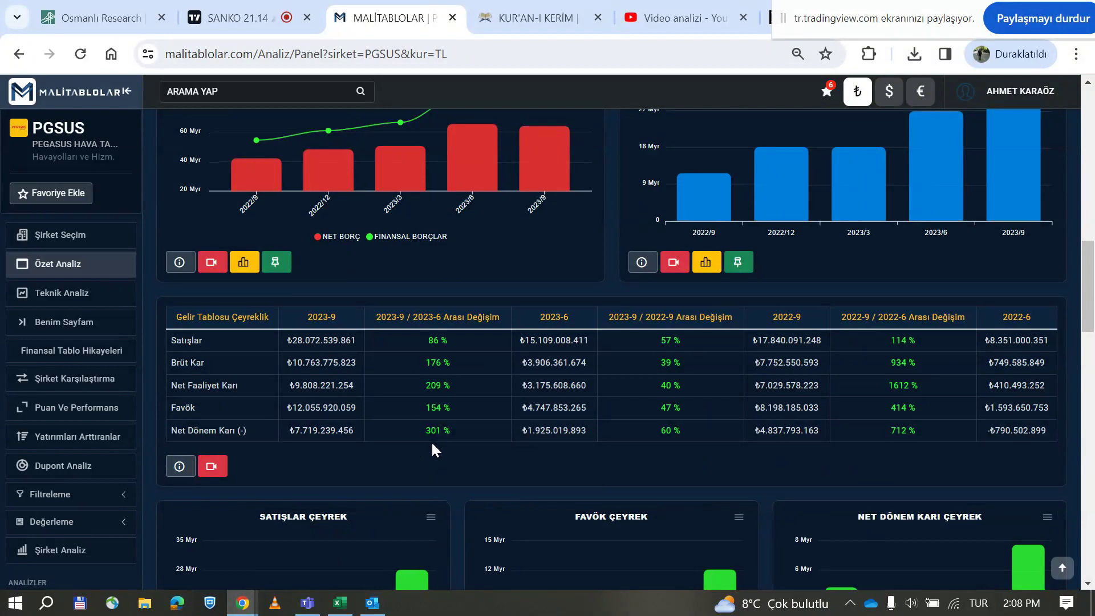
scroll(432, 440, down, 4)
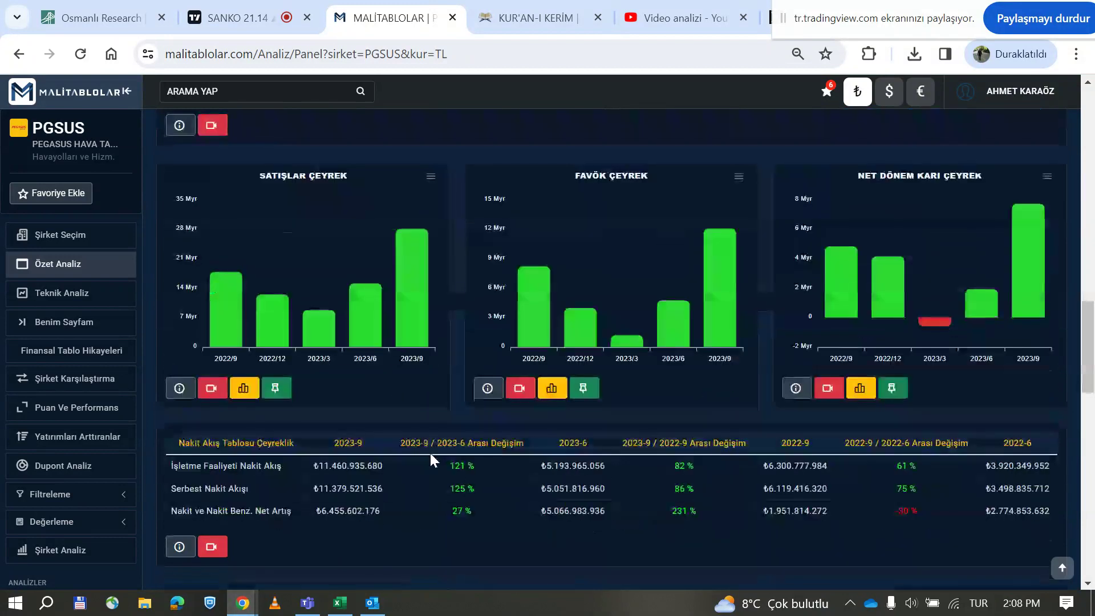
scroll(451, 501, down, 1)
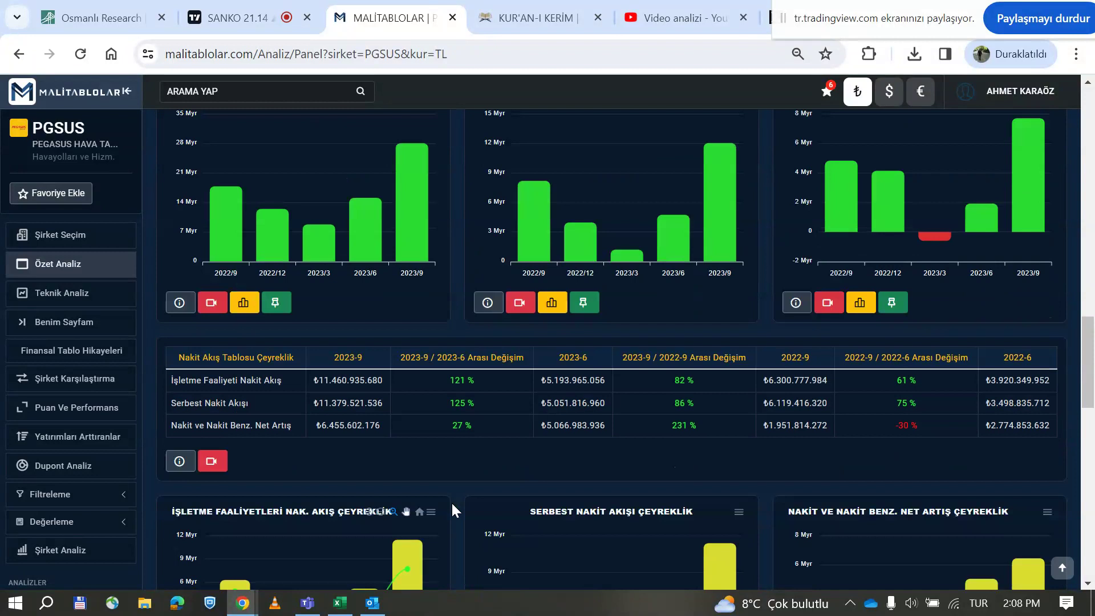
scroll(451, 501, up, 2)
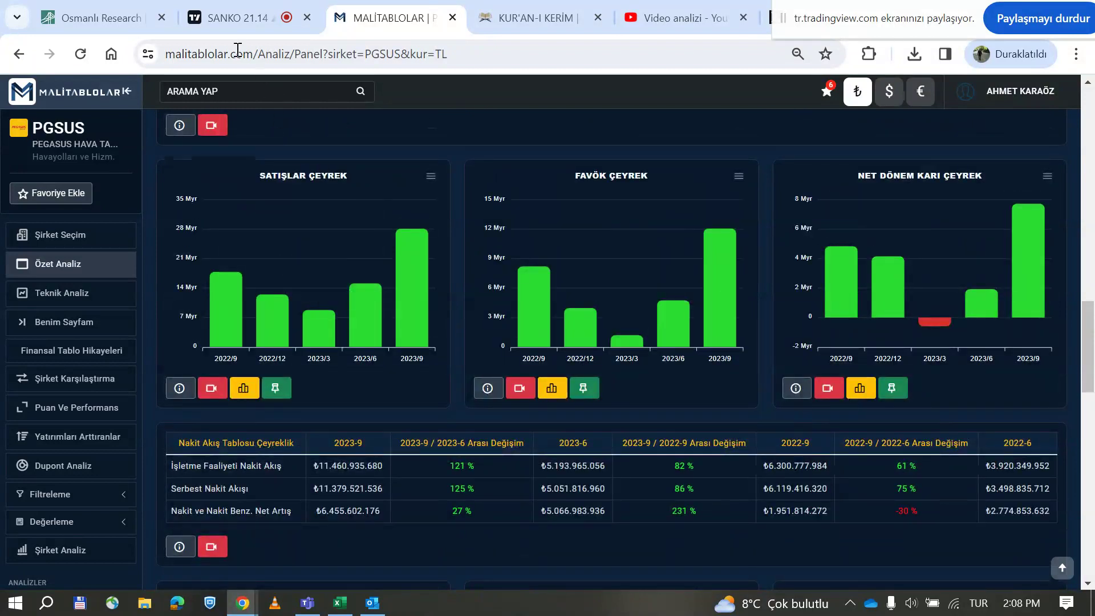
- Switch back to the SANKO chart on TradingView
click(234, 18)
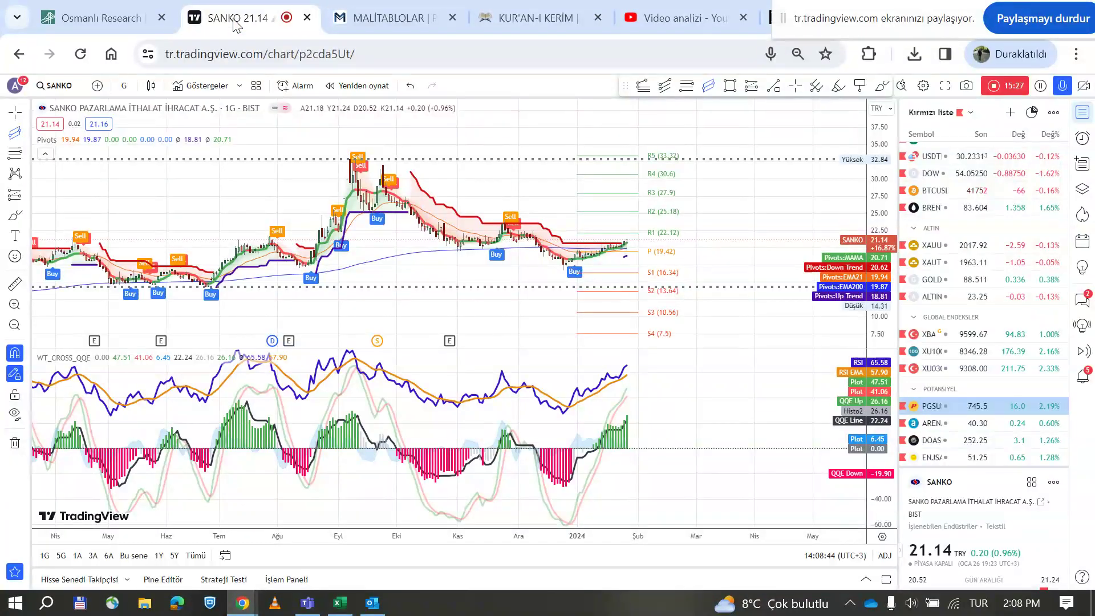